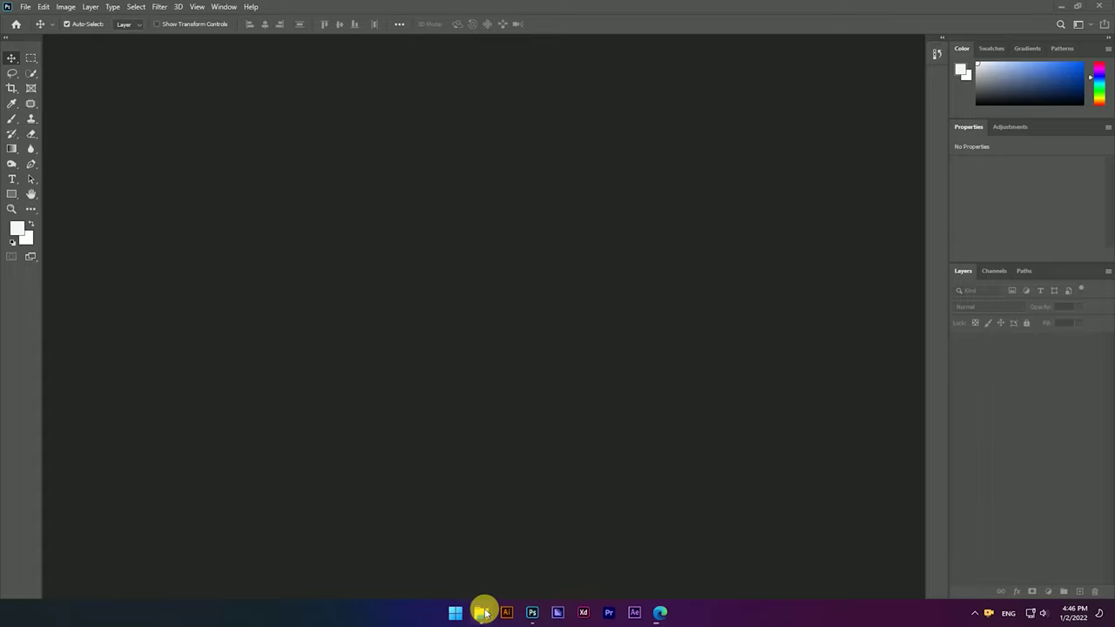
# Step: Create a blank white 1080 × 1300 px document at 300 ppi and open the source-photo folder
pyautogui.click(25, 6)
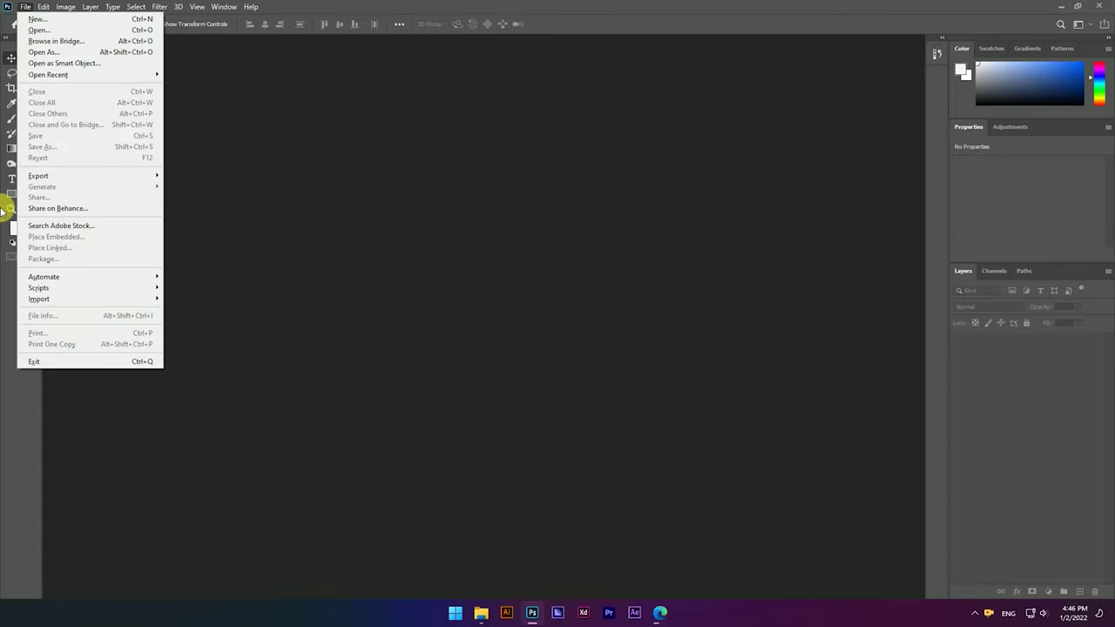
pyautogui.click(37, 18)
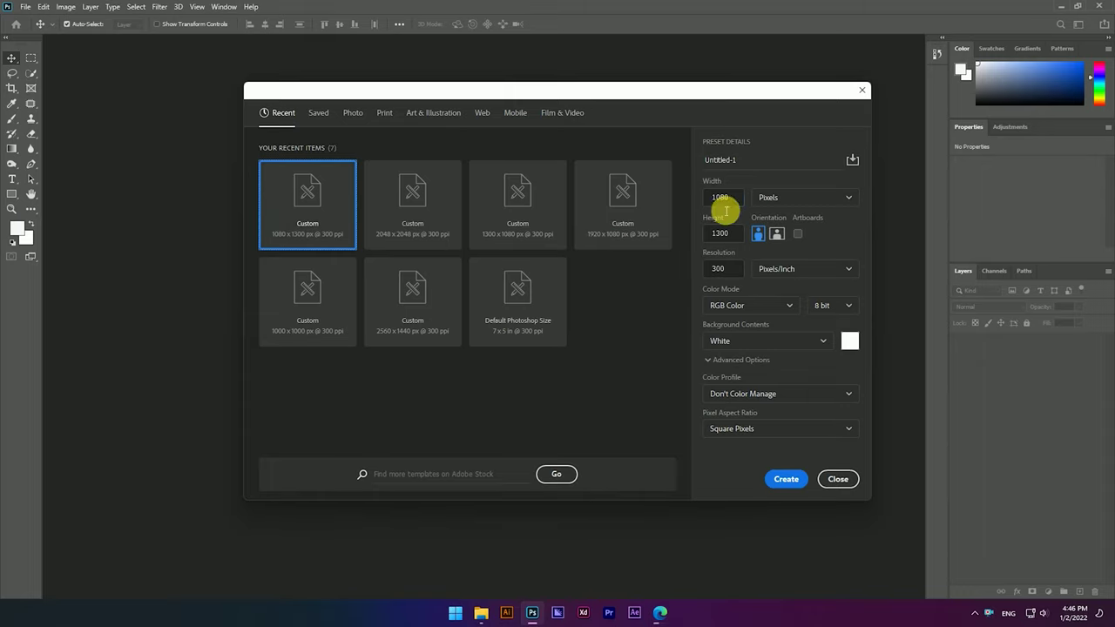
pyautogui.click(786, 478)
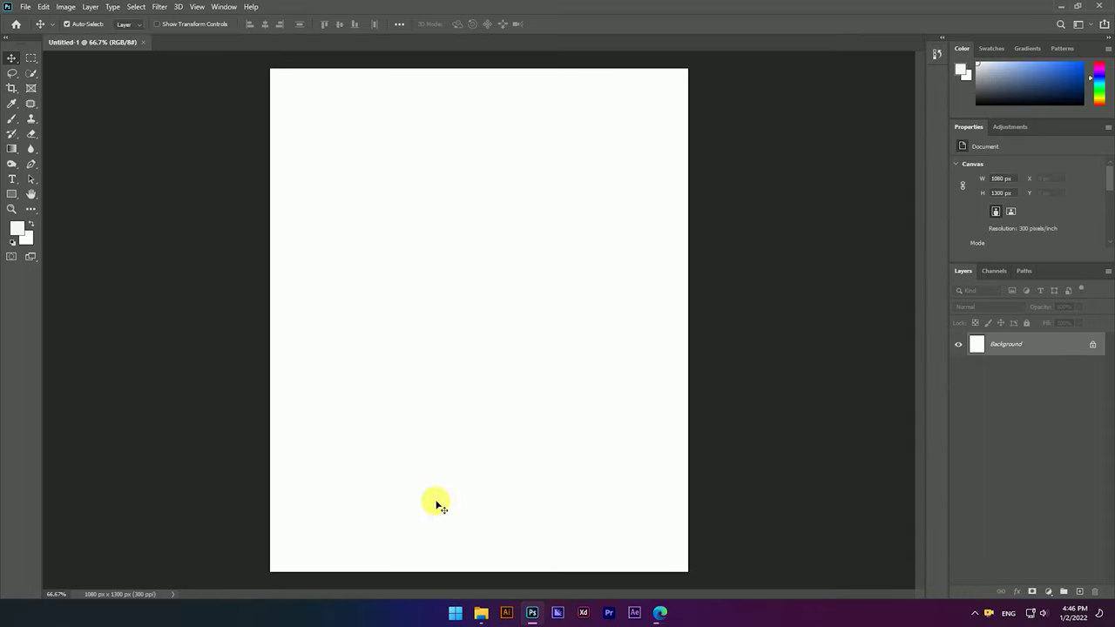
pyautogui.click(482, 614)
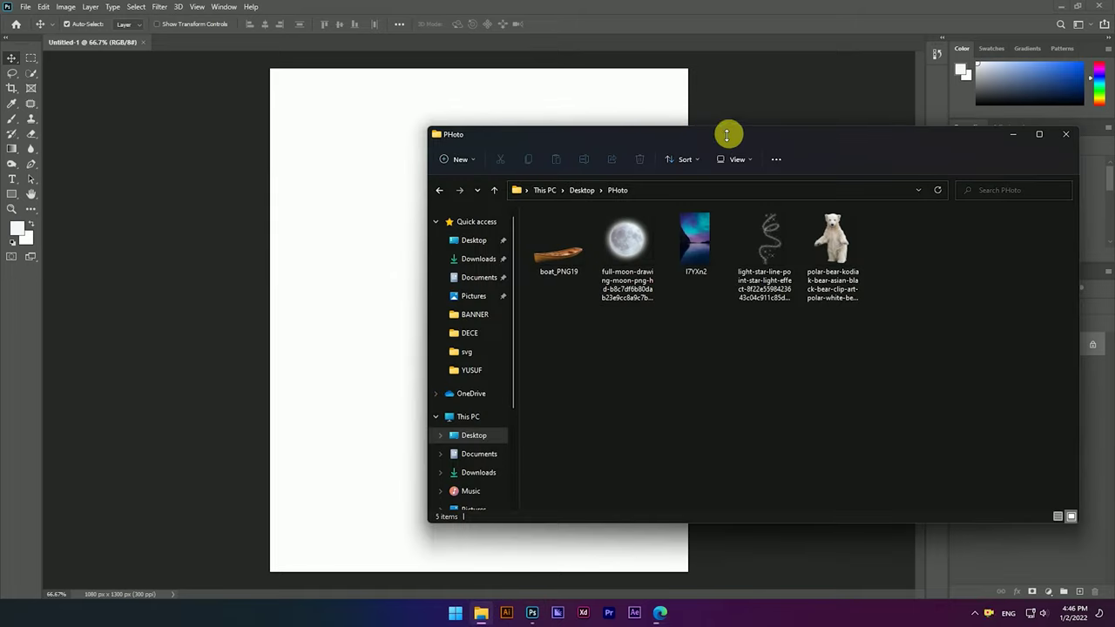
# Step: Place the aurora lake photo on the canvas, scaled to fill the frame
pyautogui.moveTo(726, 128); pyautogui.dragTo(866, 164)
pyautogui.moveTo(834, 270); pyautogui.dragTo(480, 301)
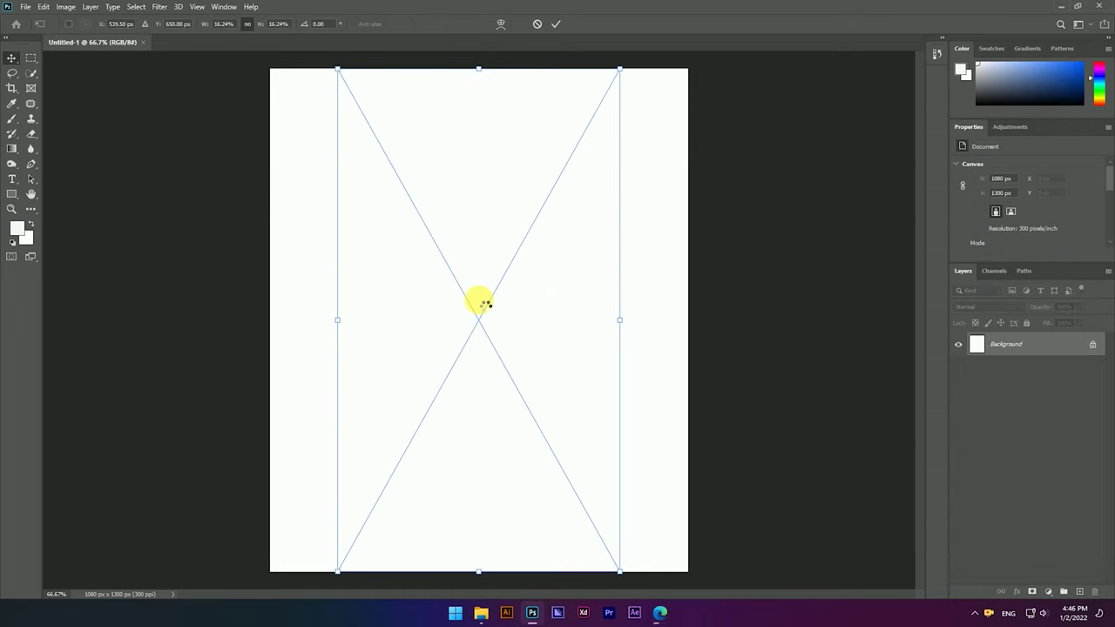
pyautogui.moveTo(619, 320)
pyautogui.mouseDown()
pyautogui.moveTo(702, 334)
pyautogui.moveTo(688, 331)
pyautogui.mouseUp()
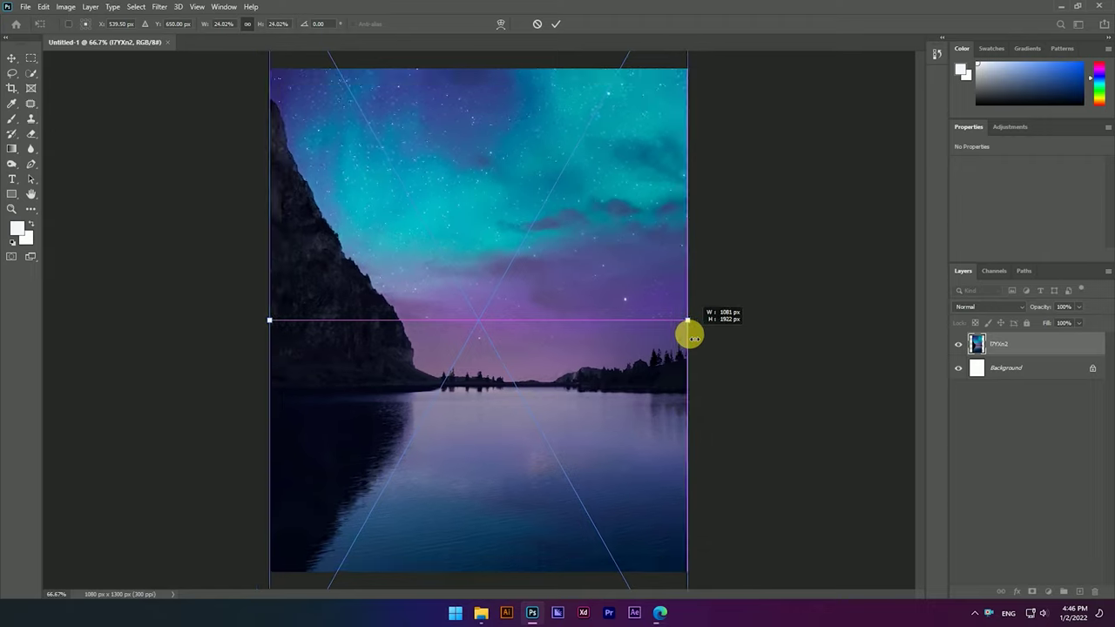
pyautogui.moveTo(610, 385); pyautogui.dragTo(609, 372)
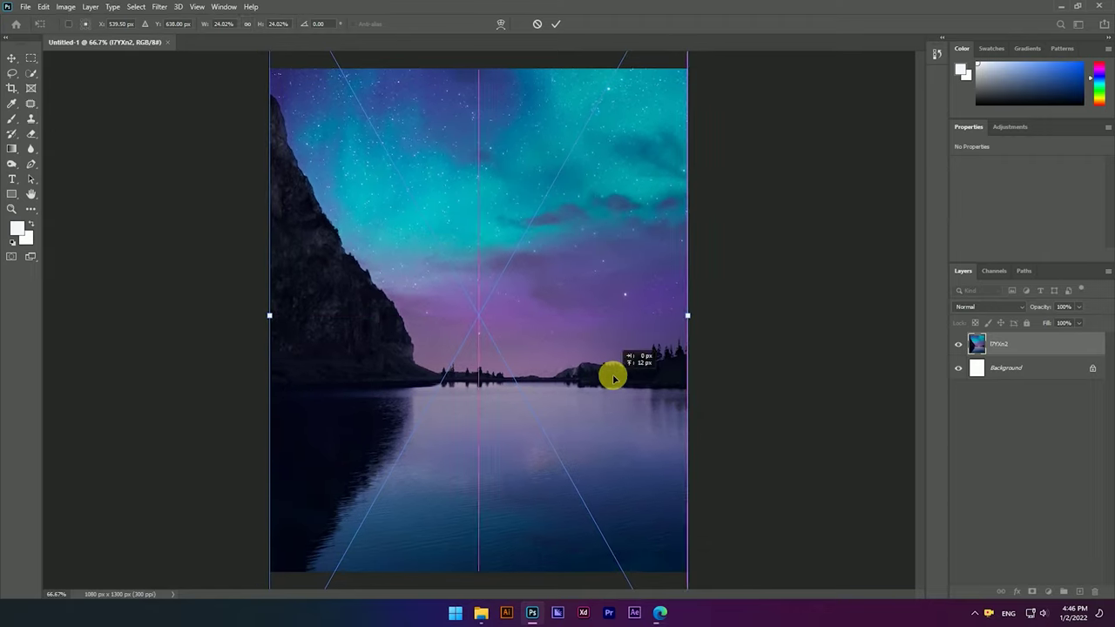
pyautogui.click(555, 25)
# Step: Nudge the background photo slightly upward on the canvas
pyautogui.scroll(-3, 566, 270)
pyautogui.scroll(2, 522, 288)
pyautogui.scroll(1, 492, 340)
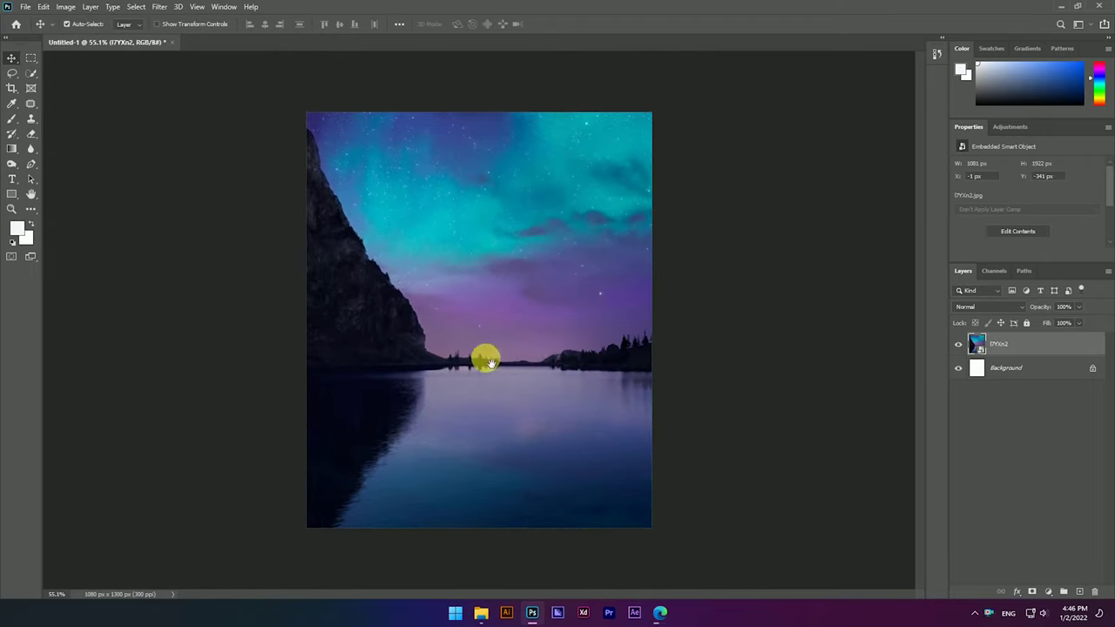
pyautogui.scroll(3, 491, 361)
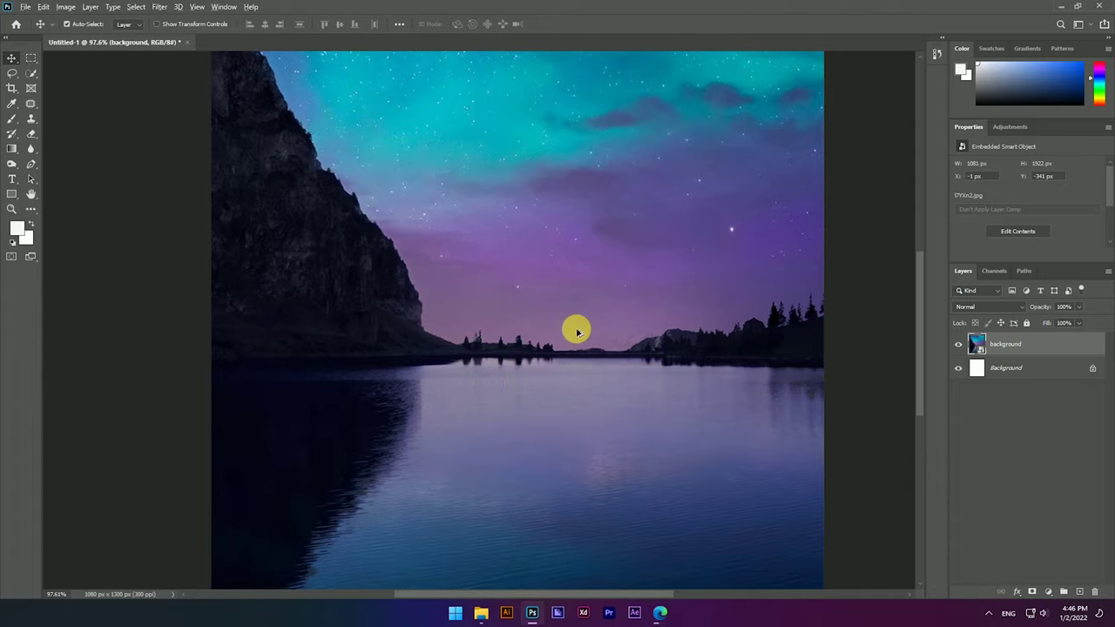
pyautogui.scroll(-3, 576, 332)
pyautogui.scroll(2, 530, 431)
pyautogui.moveTo(530, 431); pyautogui.dragTo(540, 391)
pyautogui.click(479, 617)
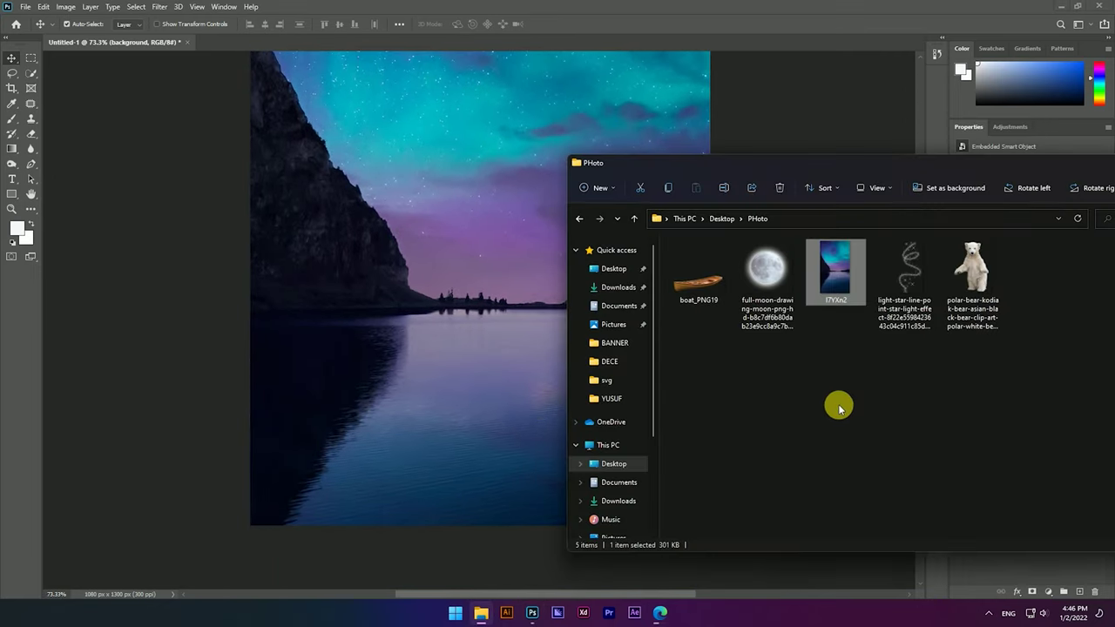
# Step: Place the boat image, shrink it, and position it on the lake water
pyautogui.moveTo(671, 282); pyautogui.dragTo(411, 334)
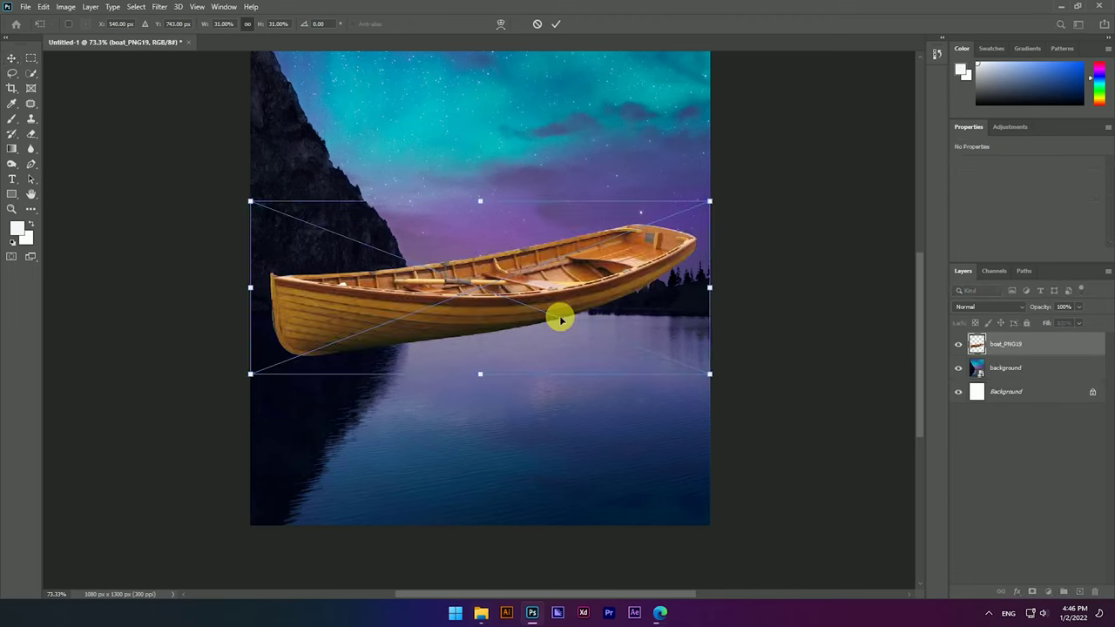
pyautogui.moveTo(560, 316); pyautogui.dragTo(560, 425)
pyautogui.moveTo(709, 377); pyautogui.dragTo(644, 381)
pyautogui.moveTo(570, 361)
pyautogui.mouseDown()
pyautogui.moveTo(572, 392)
pyautogui.moveTo(573, 378)
pyautogui.mouseUp()
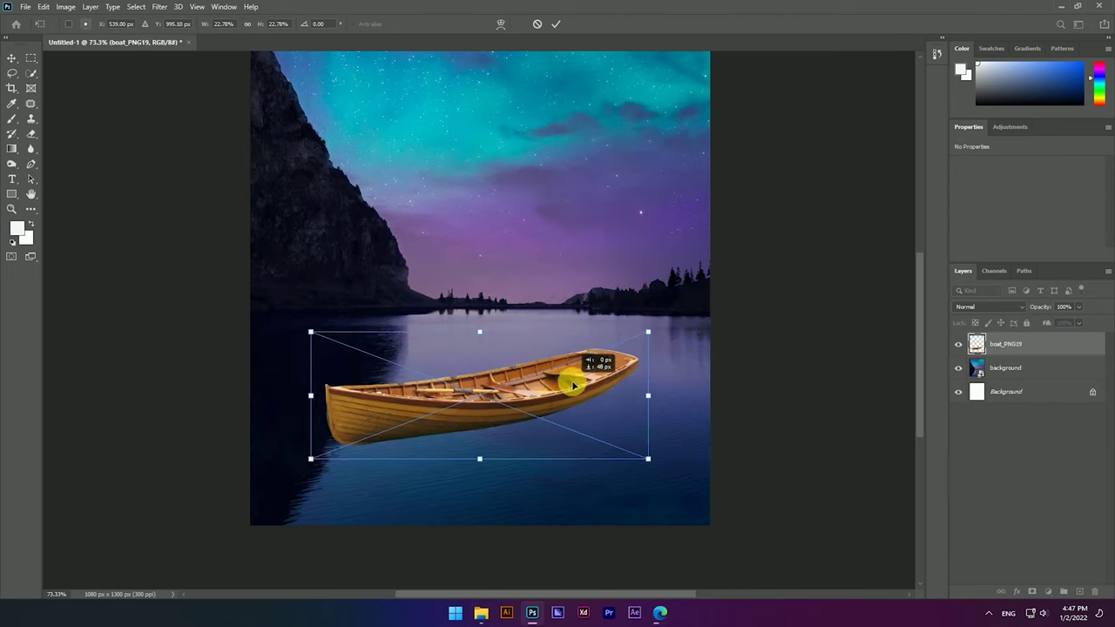
pyautogui.click(556, 23)
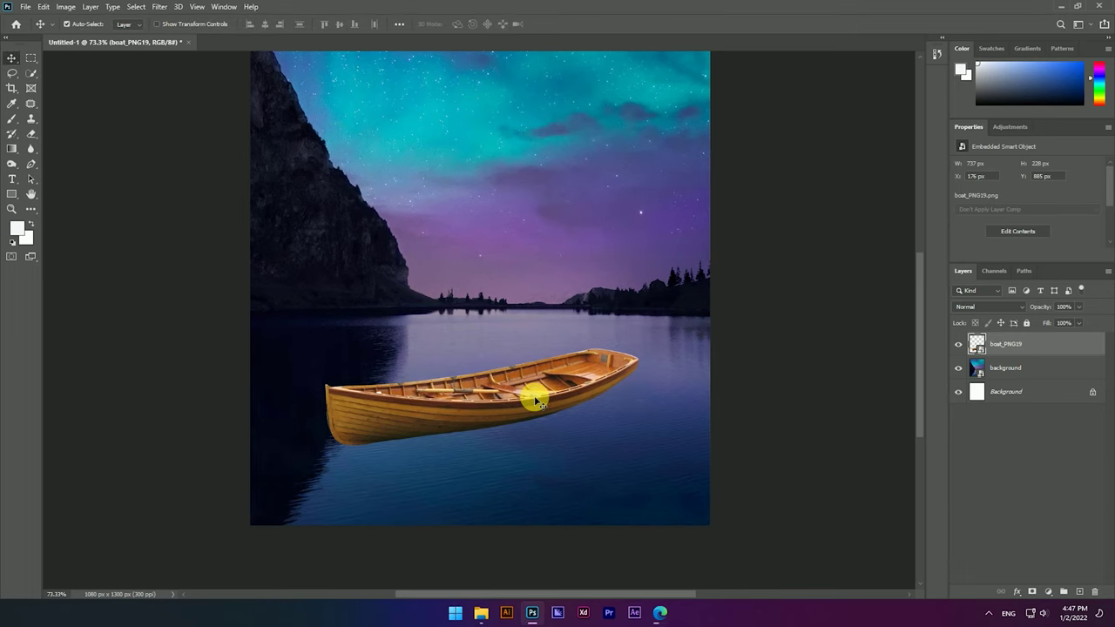
pyautogui.moveTo(534, 398); pyautogui.dragTo(535, 391)
# Step: Pick the full moon image in the photo folder and return to the document
pyautogui.click(491, 604)
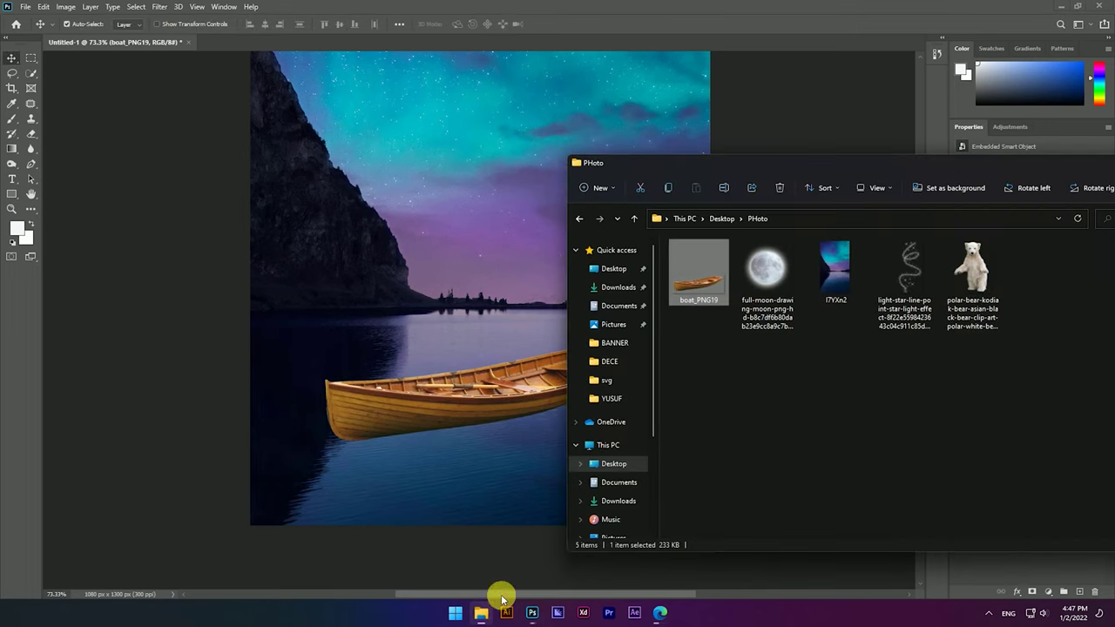
pyautogui.click(768, 288)
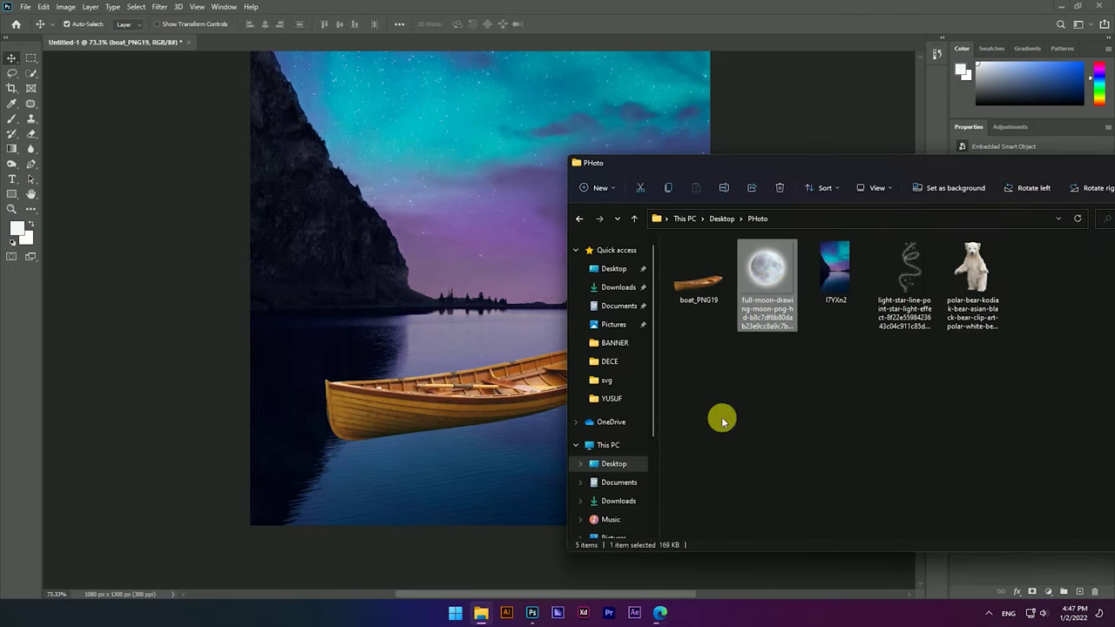
pyautogui.click(736, 340)
pyautogui.click(770, 277)
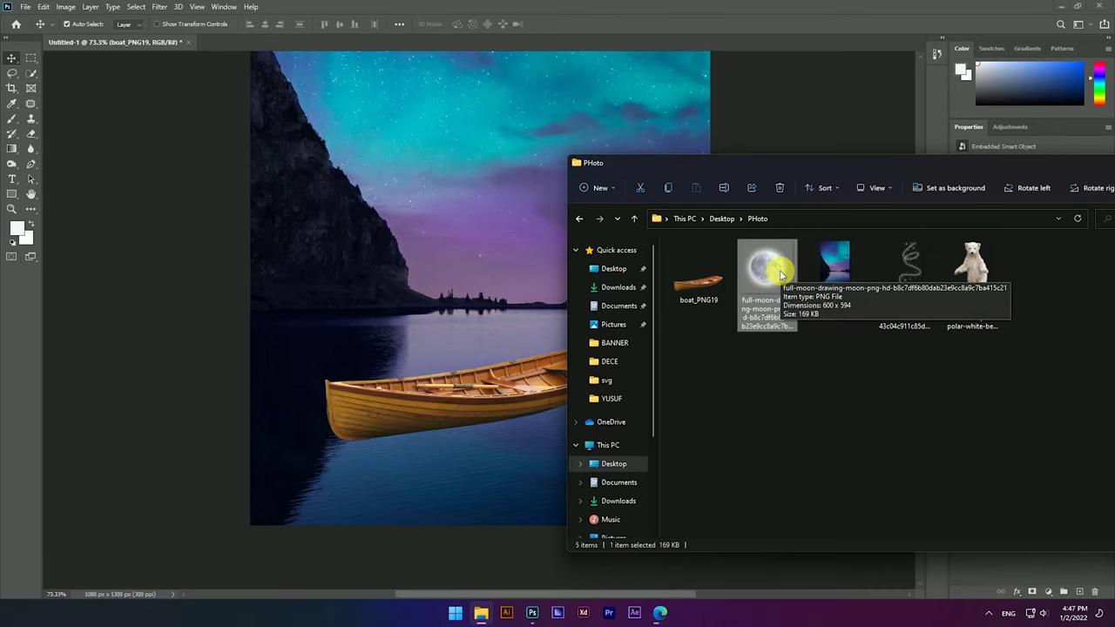
pyautogui.click(463, 392)
pyautogui.write('boat')
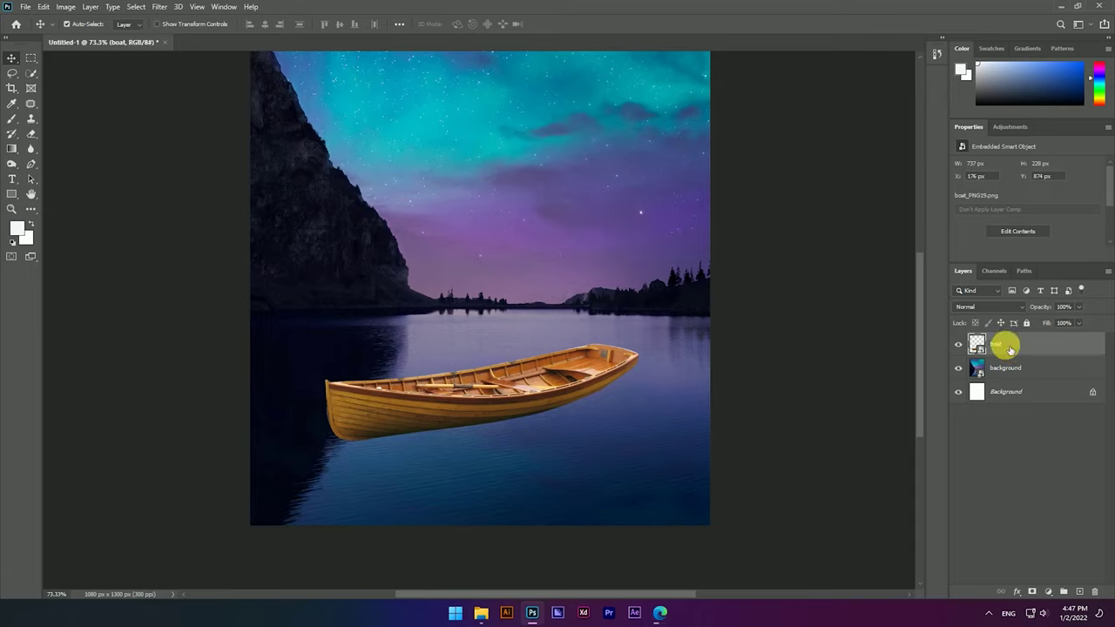
pyautogui.click(166, 7)
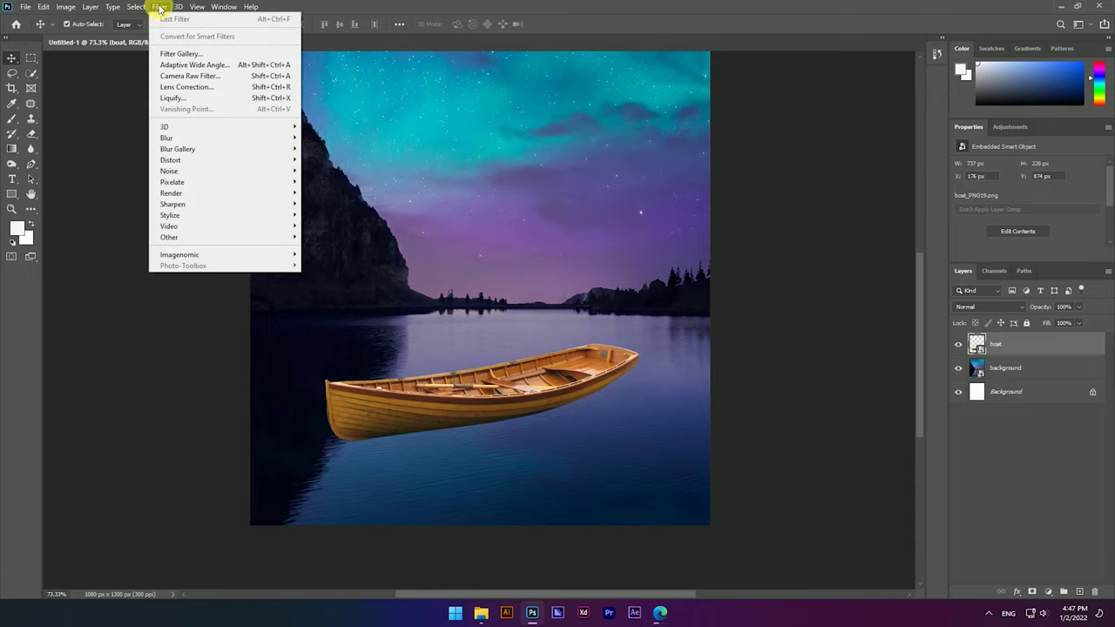
# Step: In Camera Raw, lower the boat's exposure, cool its temperature, raise contrast, and set red hue -45, blue hue -33
pyautogui.click(186, 78)
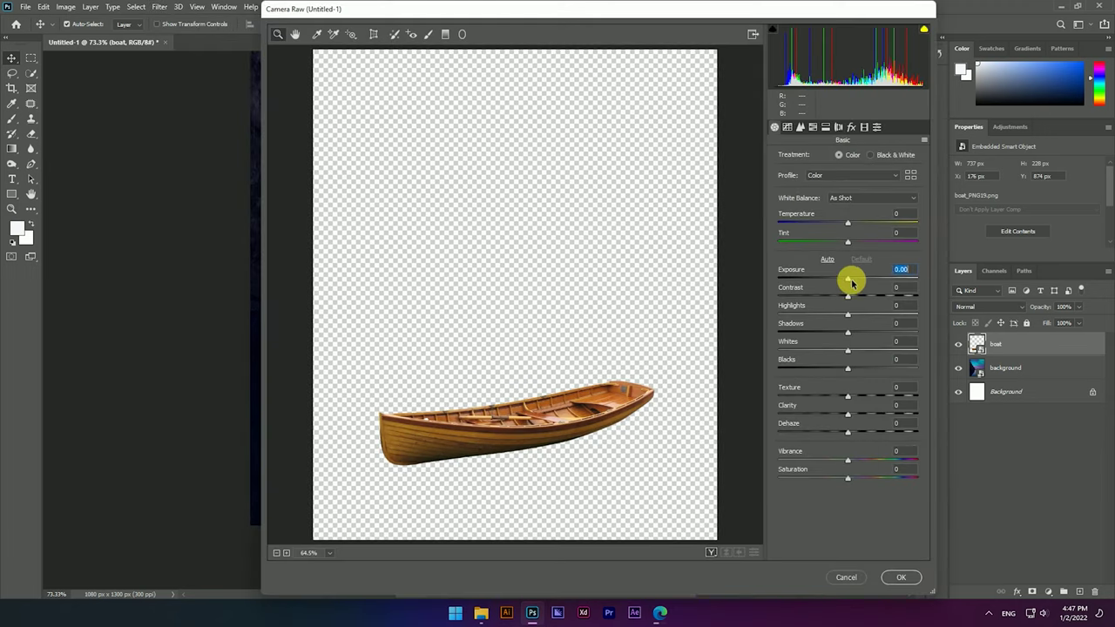
pyautogui.moveTo(849, 279); pyautogui.dragTo(854, 280)
pyautogui.moveTo(848, 224); pyautogui.dragTo(819, 225)
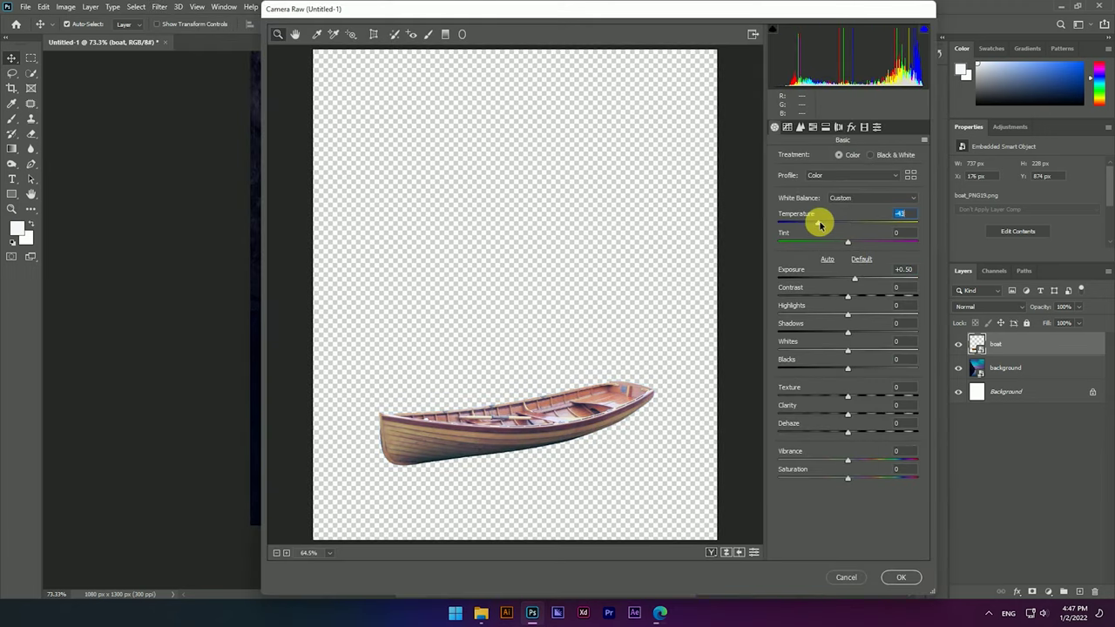
pyautogui.moveTo(844, 298)
pyautogui.mouseDown()
pyautogui.moveTo(862, 298)
pyautogui.moveTo(823, 280)
pyautogui.mouseUp()
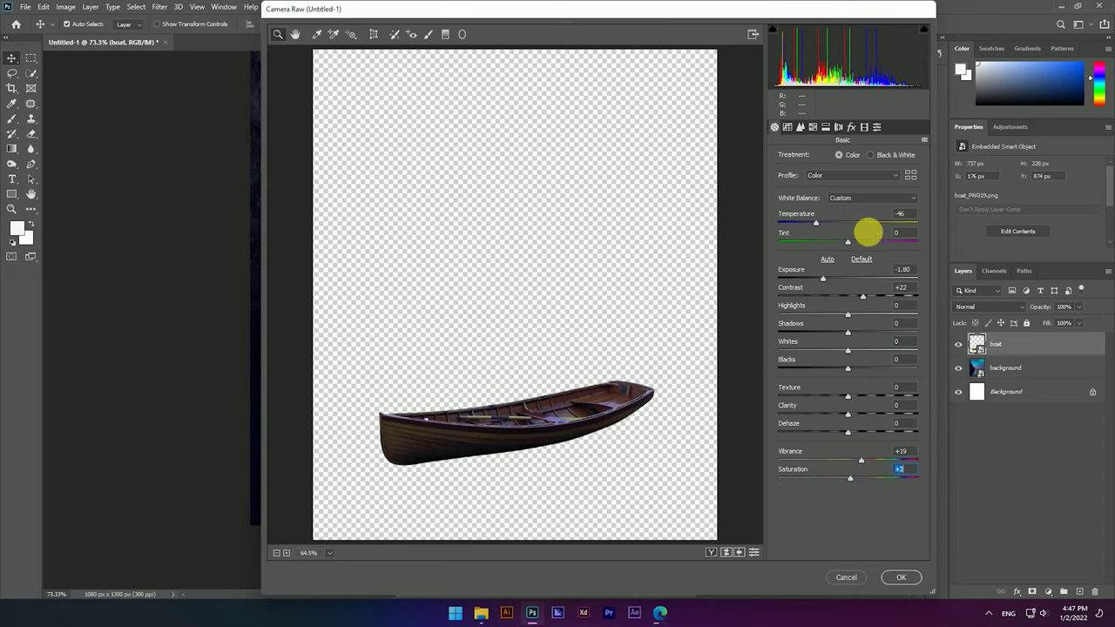
pyautogui.click(864, 127)
pyautogui.moveTo(849, 241); pyautogui.dragTo(820, 241)
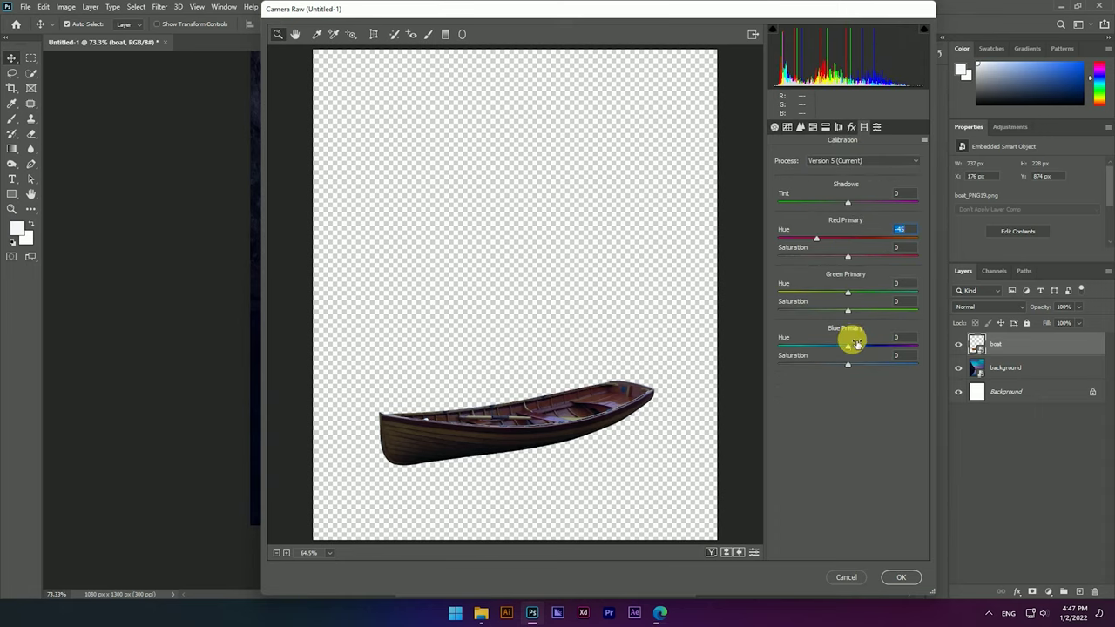
pyautogui.moveTo(857, 345); pyautogui.dragTo(836, 346)
# Step: Set temperature to -38 and saturation to +13, then apply the Camera Raw filter
pyautogui.click(876, 126)
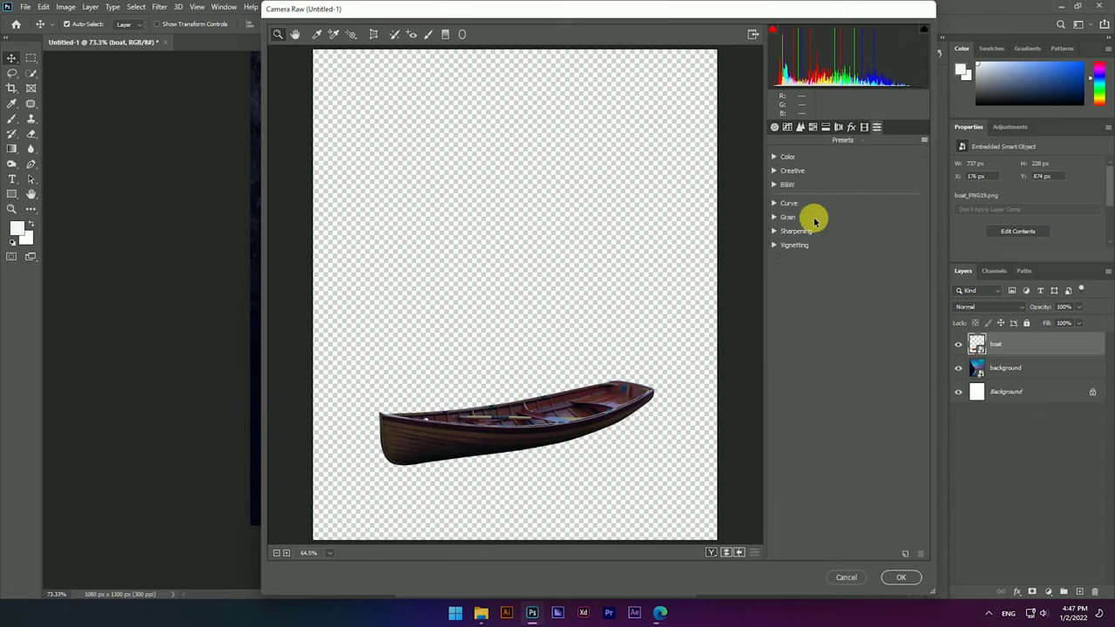
pyautogui.click(774, 203)
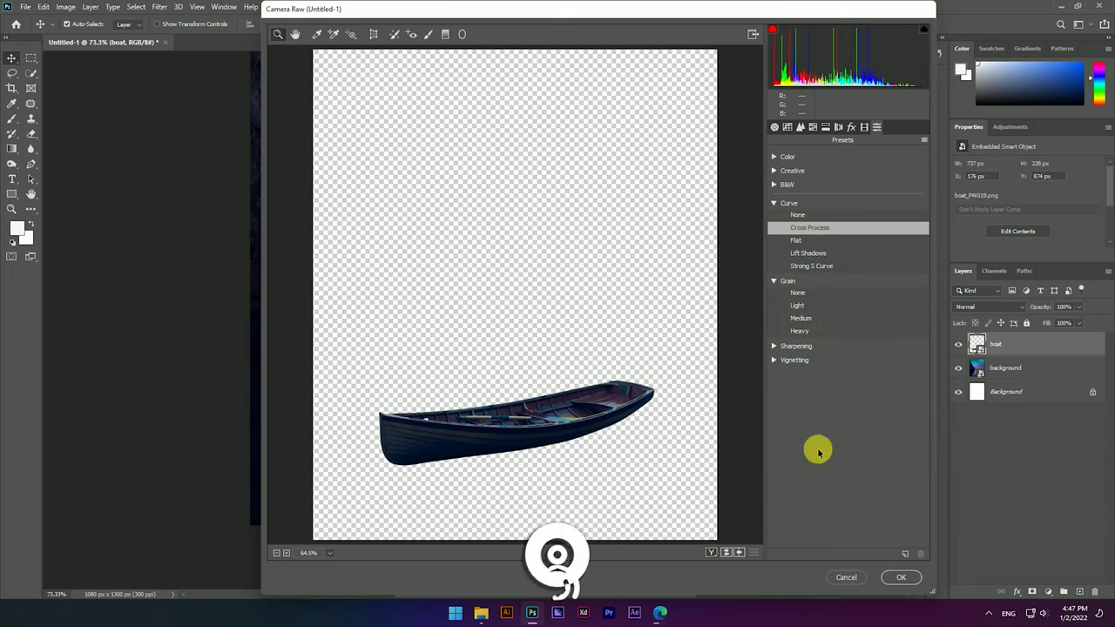
pyautogui.click(850, 126)
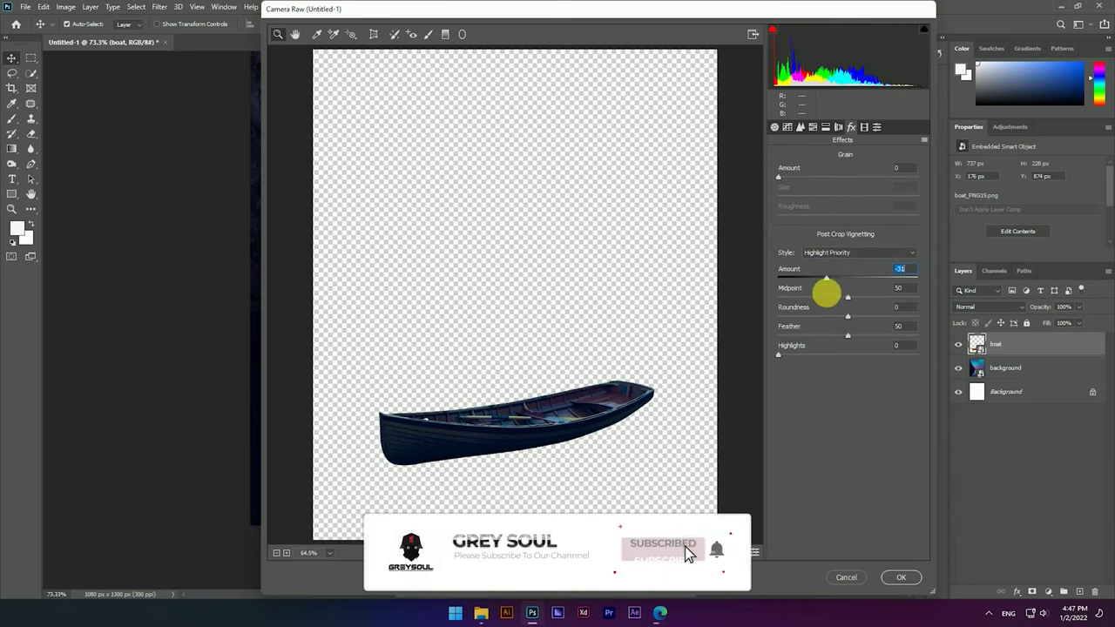
pyautogui.click(775, 126)
pyautogui.moveTo(817, 224); pyautogui.dragTo(823, 223)
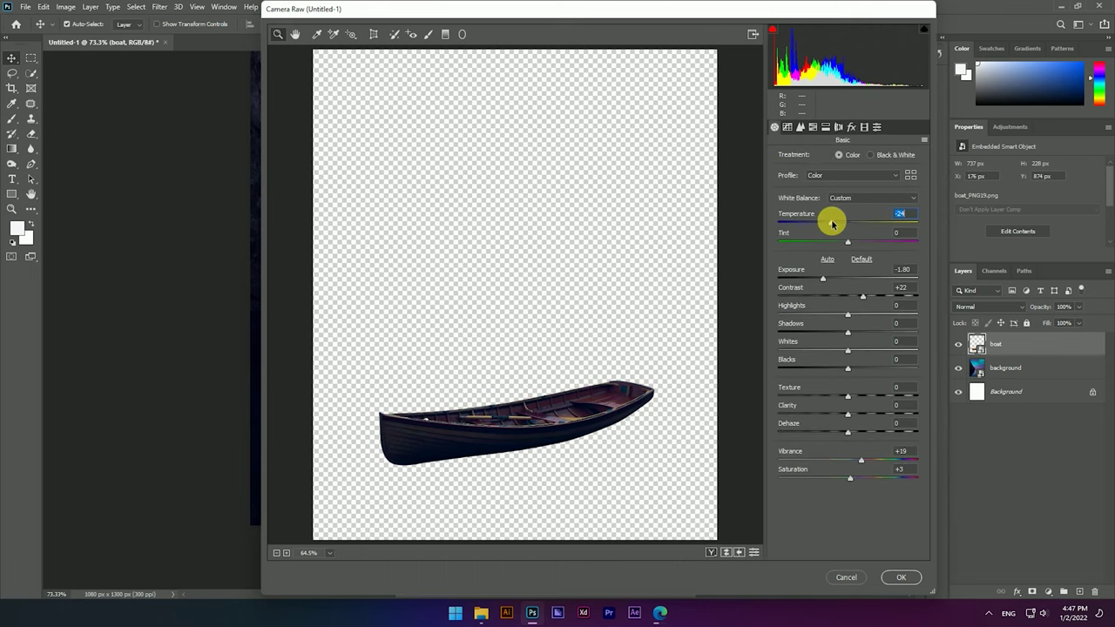
pyautogui.moveTo(850, 477); pyautogui.dragTo(857, 478)
pyautogui.click(911, 575)
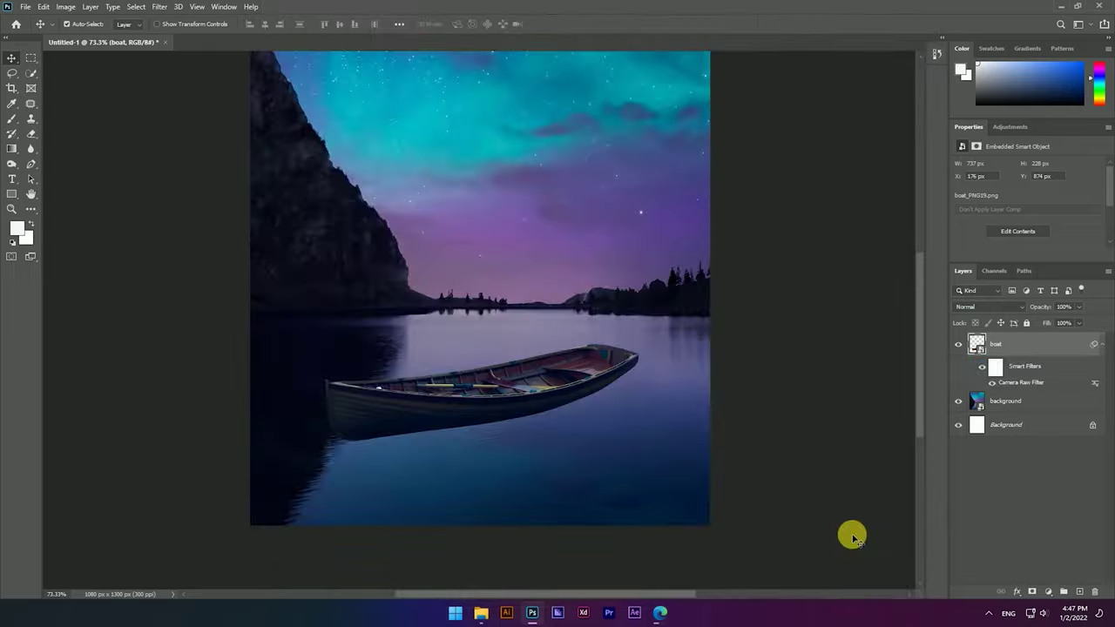
# Step: Select and rasterize the background layer
pyautogui.scroll(-4, 594, 425)
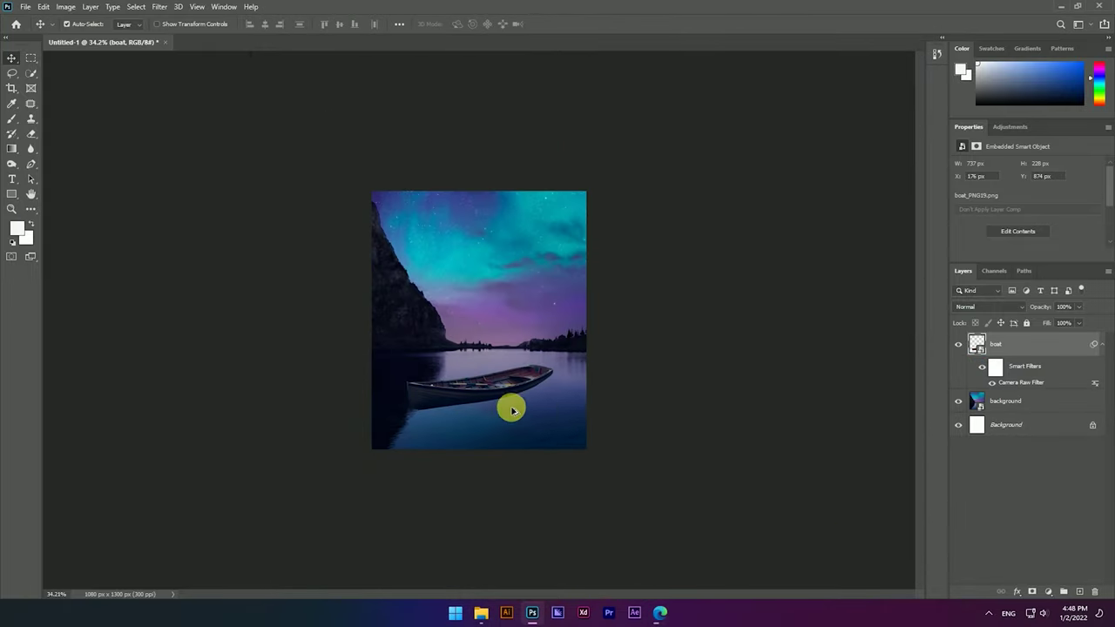
pyautogui.scroll(5, 510, 405)
pyautogui.scroll(-3, 538, 462)
pyautogui.scroll(4, 534, 453)
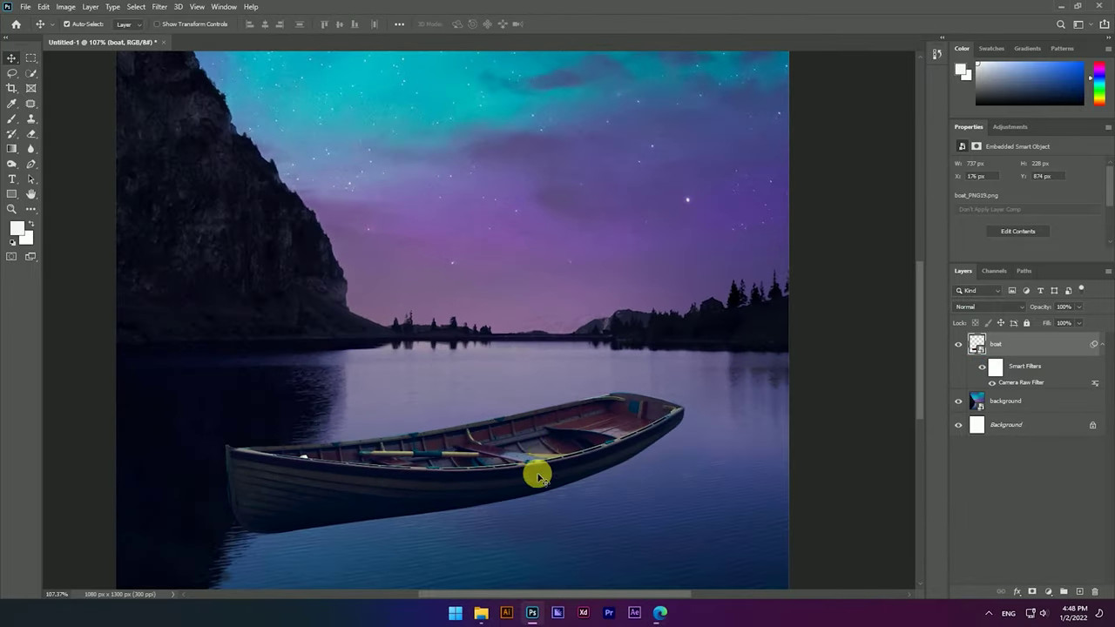
pyautogui.click(543, 440)
pyautogui.scroll(-2, 527, 364)
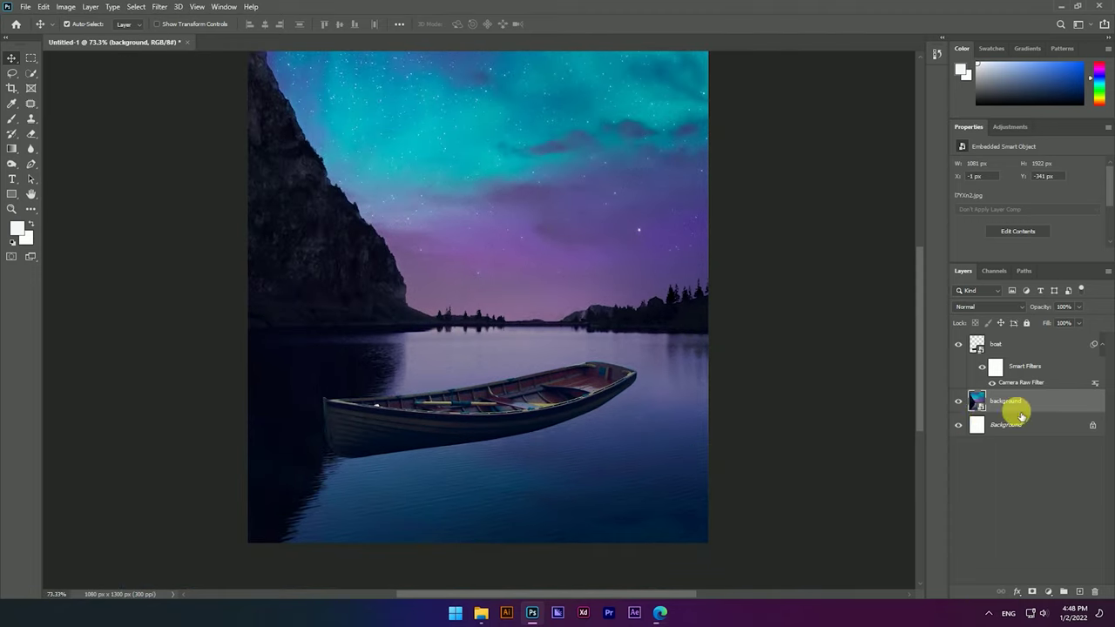
pyautogui.rightClick(1021, 416)
pyautogui.click(928, 311)
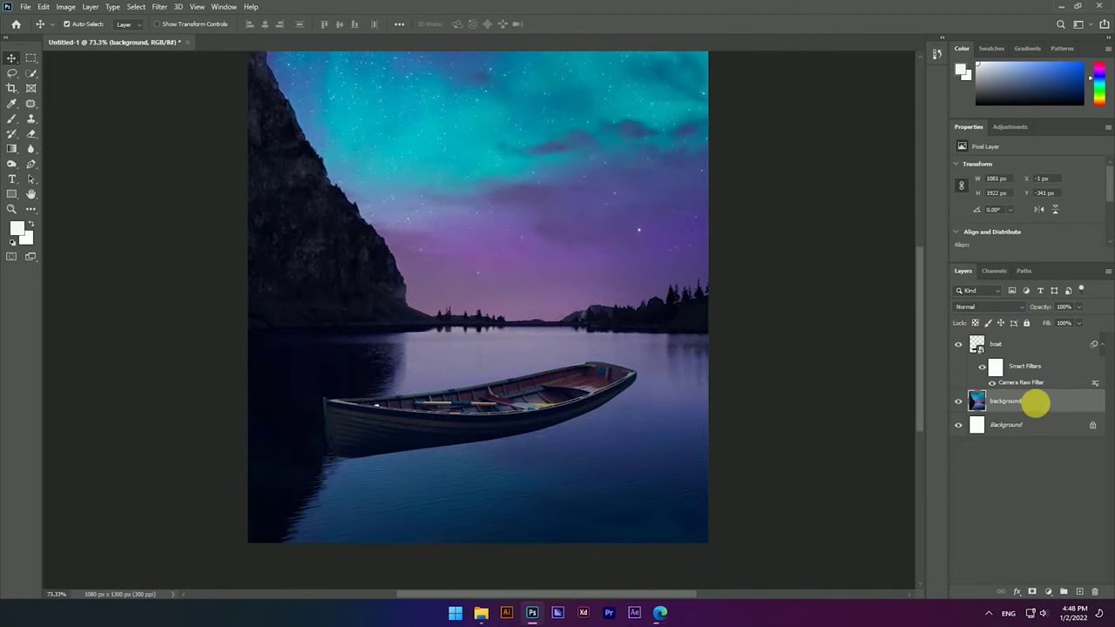
# Step: Duplicate the background as 'background copy' and move it above the boat layer
pyautogui.rightClick(1034, 403)
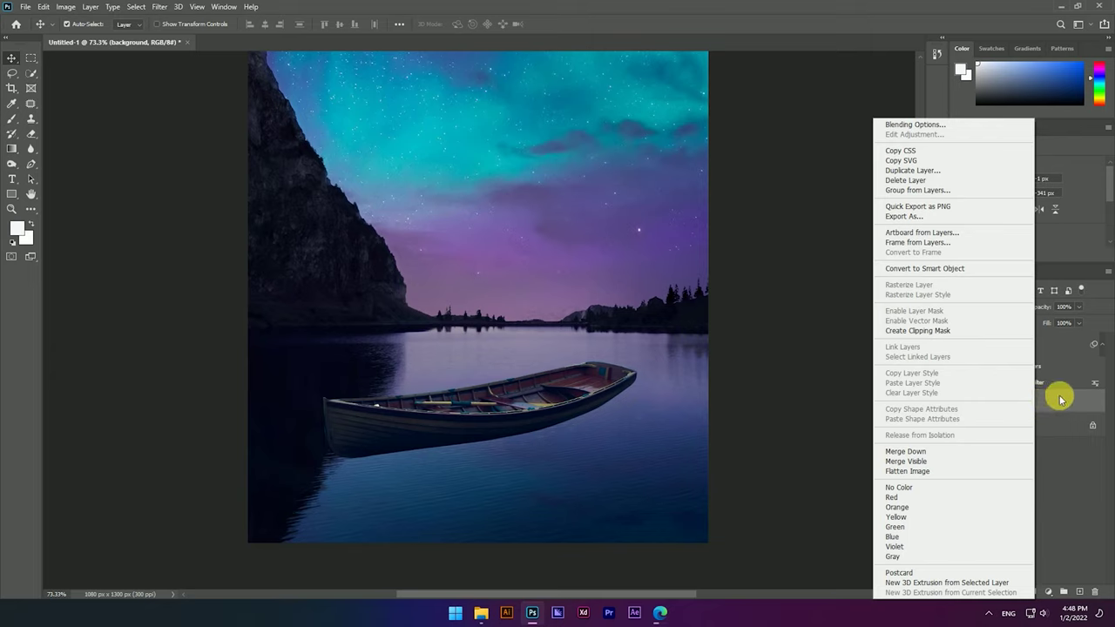
pyautogui.click(930, 174)
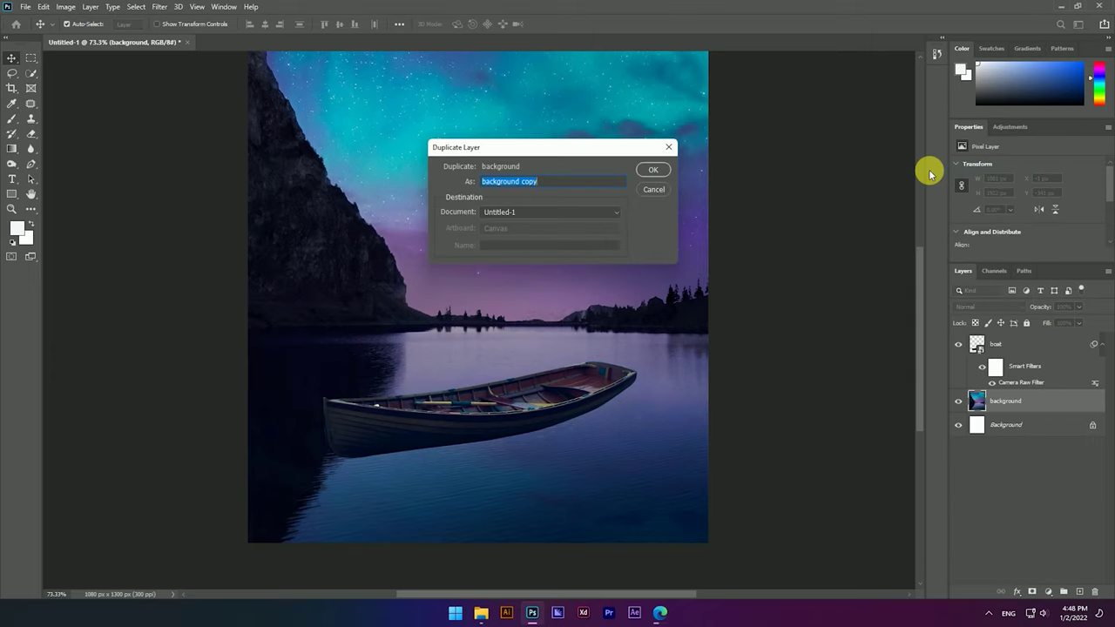
pyautogui.click(653, 170)
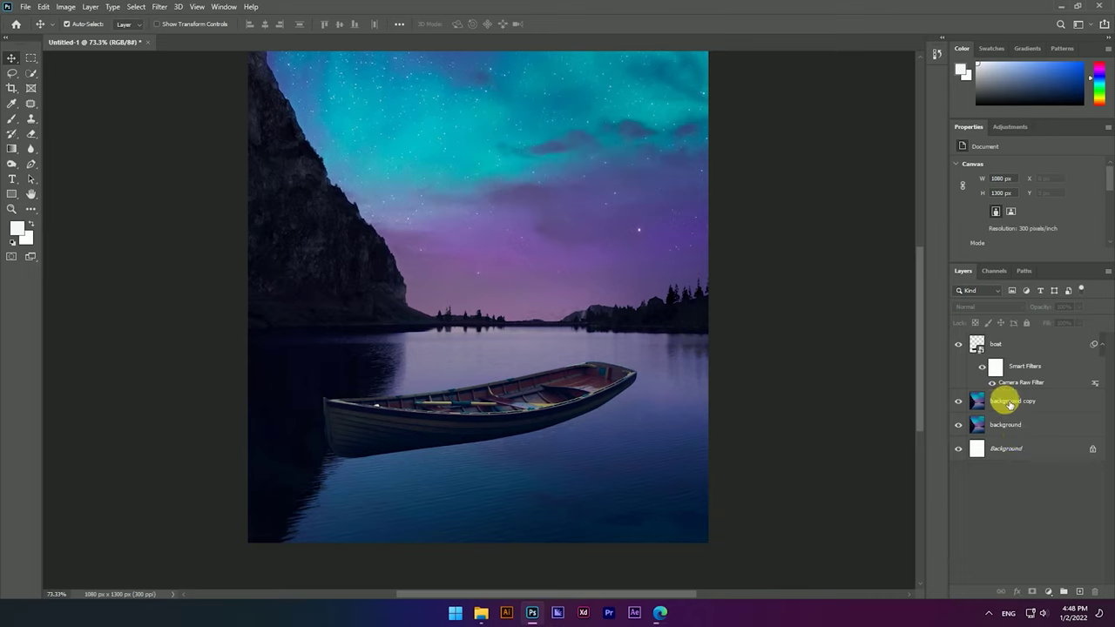
pyautogui.moveTo(1059, 407); pyautogui.dragTo(1051, 359)
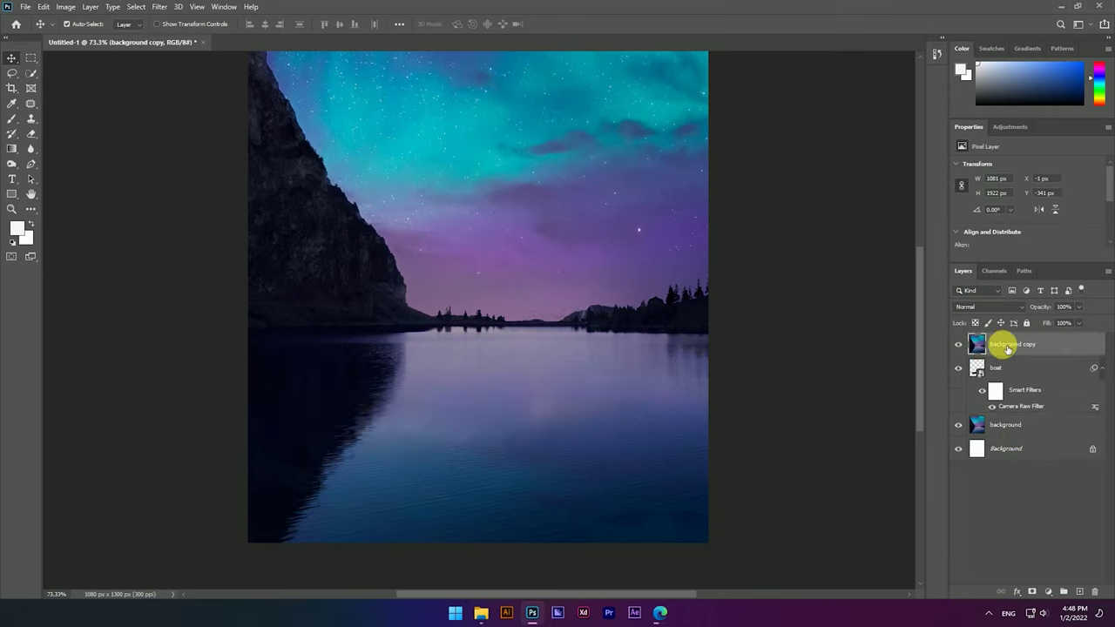
# Step: Add a layer mask to background copy and paint it black to reveal the boat
pyautogui.click(1032, 591)
pyautogui.scroll(2, 430, 336)
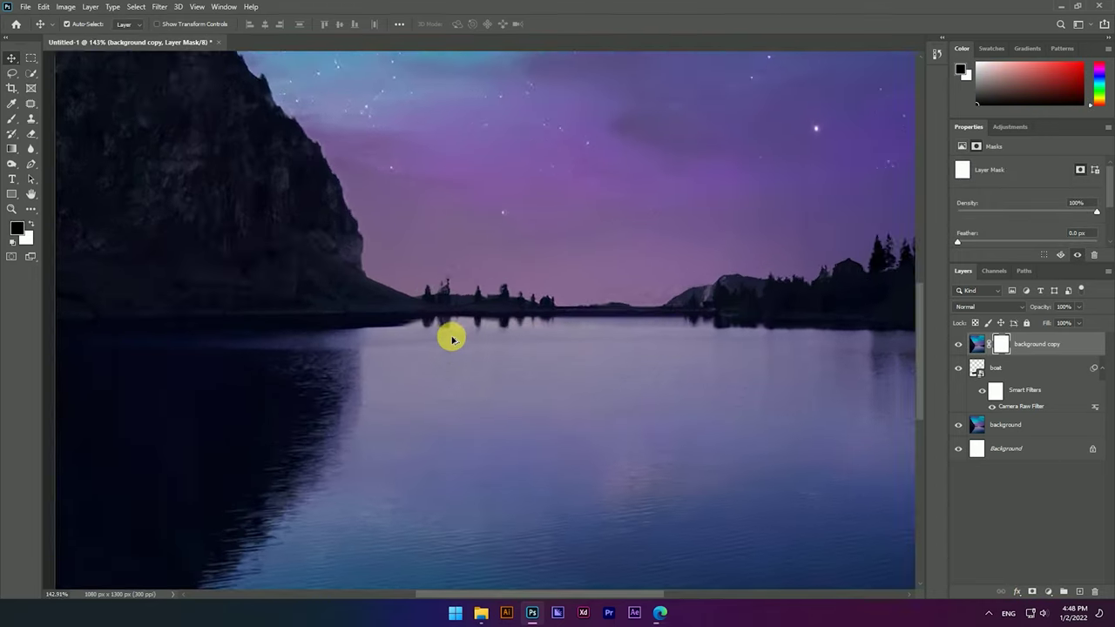
pyautogui.scroll(-2, 471, 353)
pyautogui.press('b')
pyautogui.moveTo(470, 352); pyautogui.dragTo(517, 351)
pyautogui.scroll(-3, 441, 398)
pyautogui.moveTo(310, 157)
pyautogui.mouseDown()
pyautogui.moveTo(636, 192)
pyautogui.moveTo(580, 269)
pyautogui.moveTo(734, 361)
pyautogui.mouseUp()
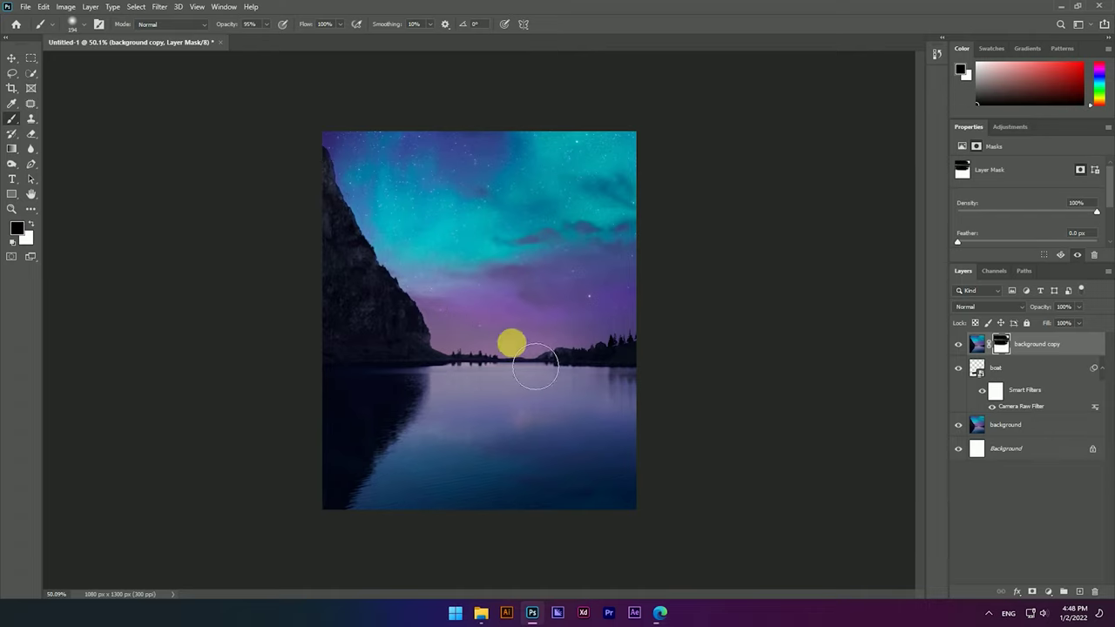
pyautogui.moveTo(535, 162); pyautogui.dragTo(575, 162)
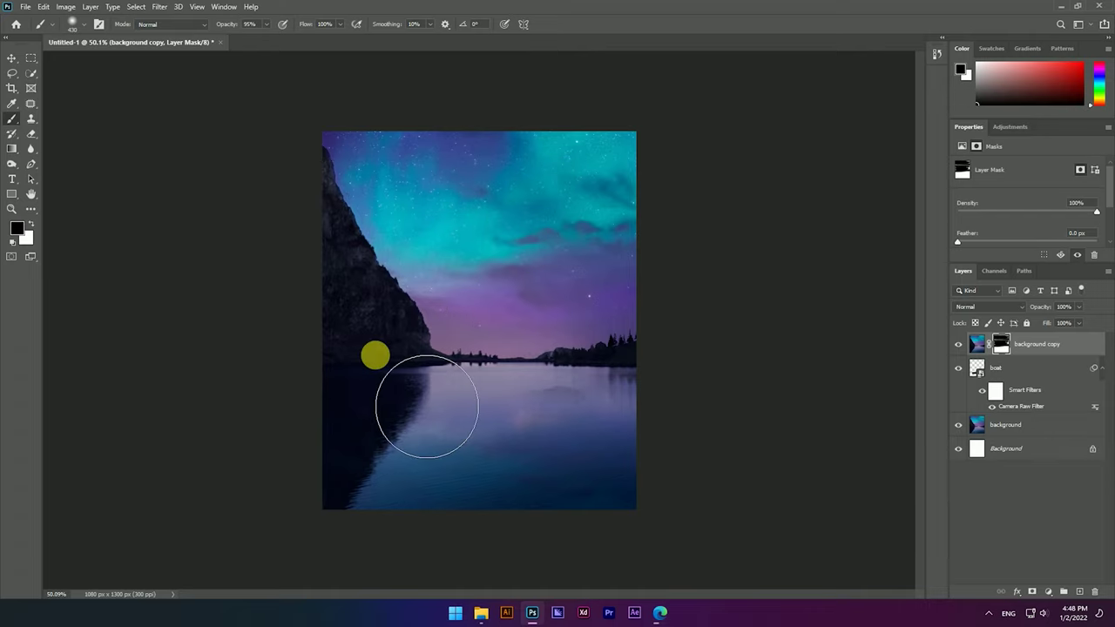
pyautogui.moveTo(528, 395); pyautogui.dragTo(461, 443)
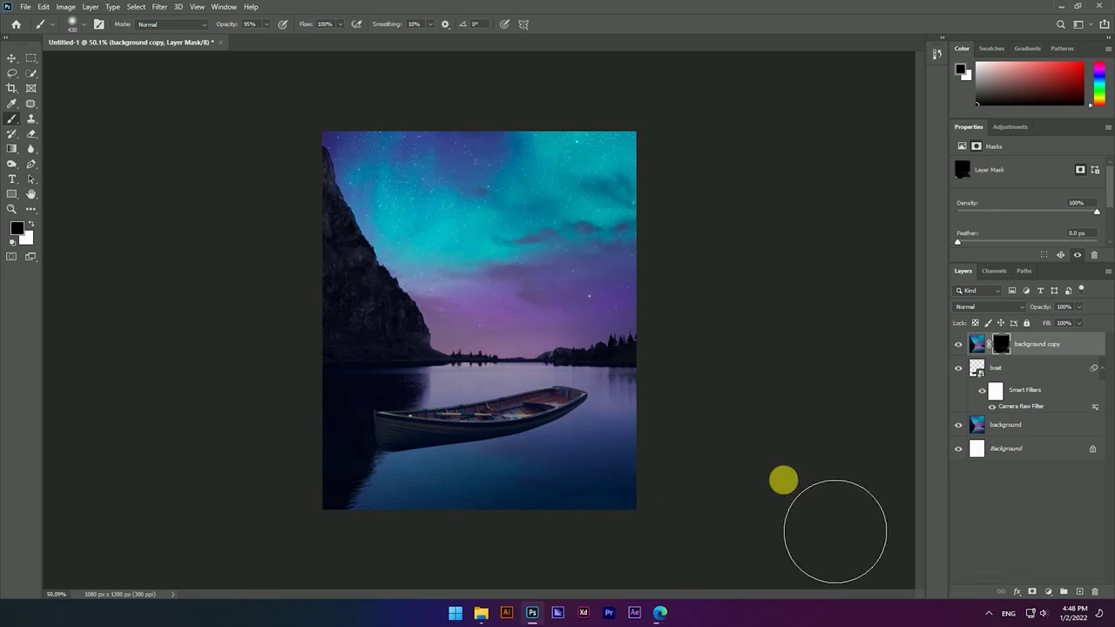
# Step: Paint soft white on the mask so lake water covers the boat's lower hull
pyautogui.scroll(3, 548, 453)
pyautogui.scroll(1, 562, 473)
pyautogui.moveTo(597, 465); pyautogui.dragTo(473, 468)
pyautogui.scroll(2, 262, 523)
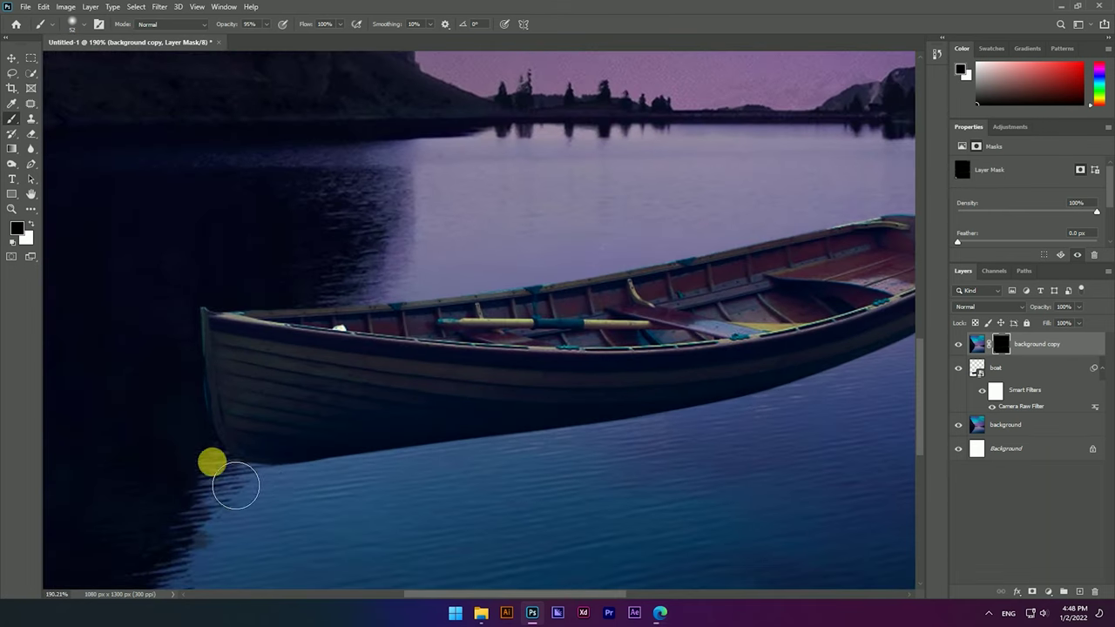
pyautogui.press('x')
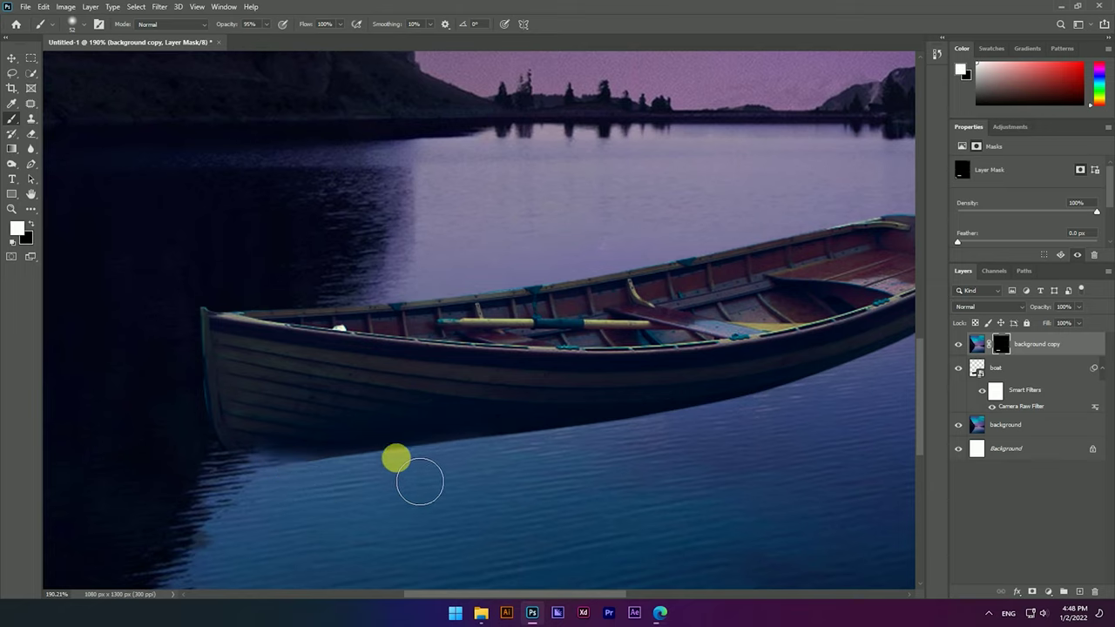
pyautogui.moveTo(348, 473); pyautogui.dragTo(378, 473)
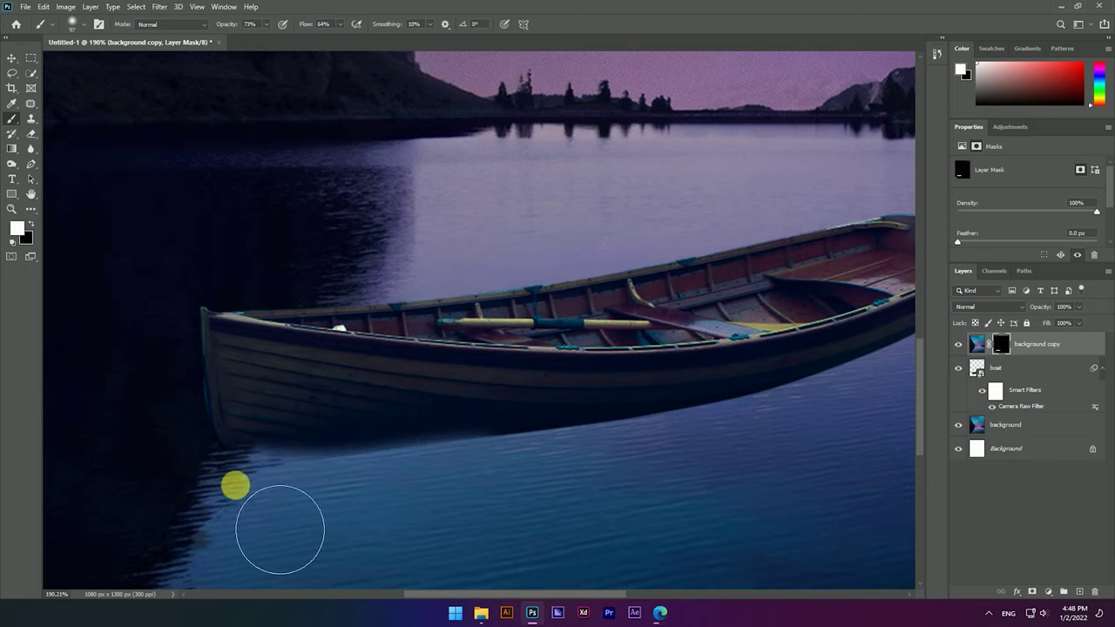
pyautogui.moveTo(552, 456); pyautogui.dragTo(203, 494)
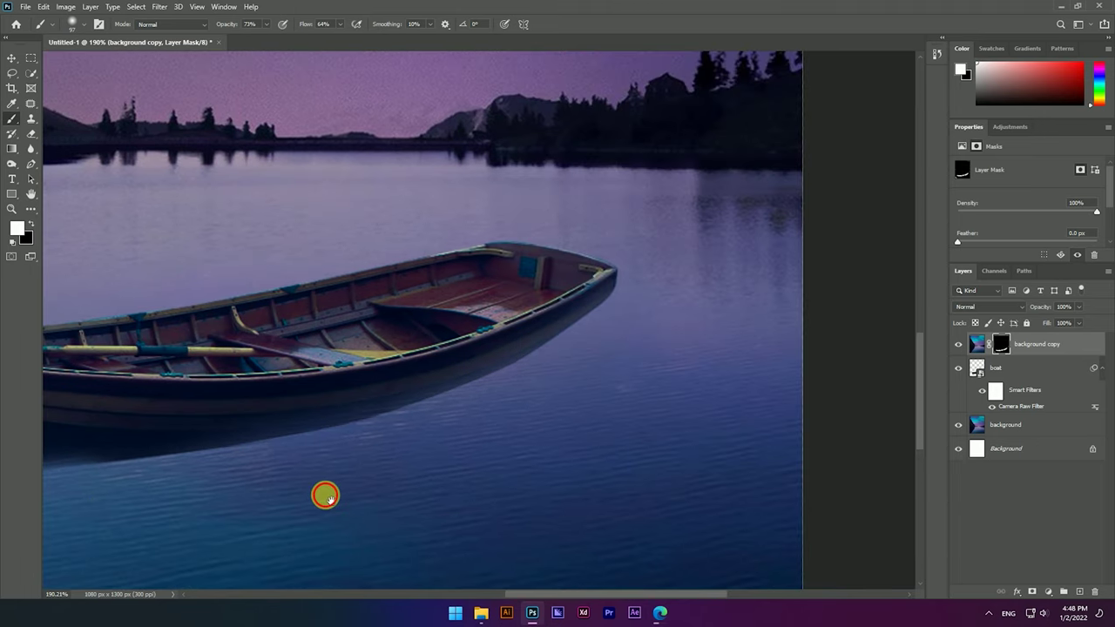
pyautogui.moveTo(323, 496); pyautogui.dragTo(617, 387)
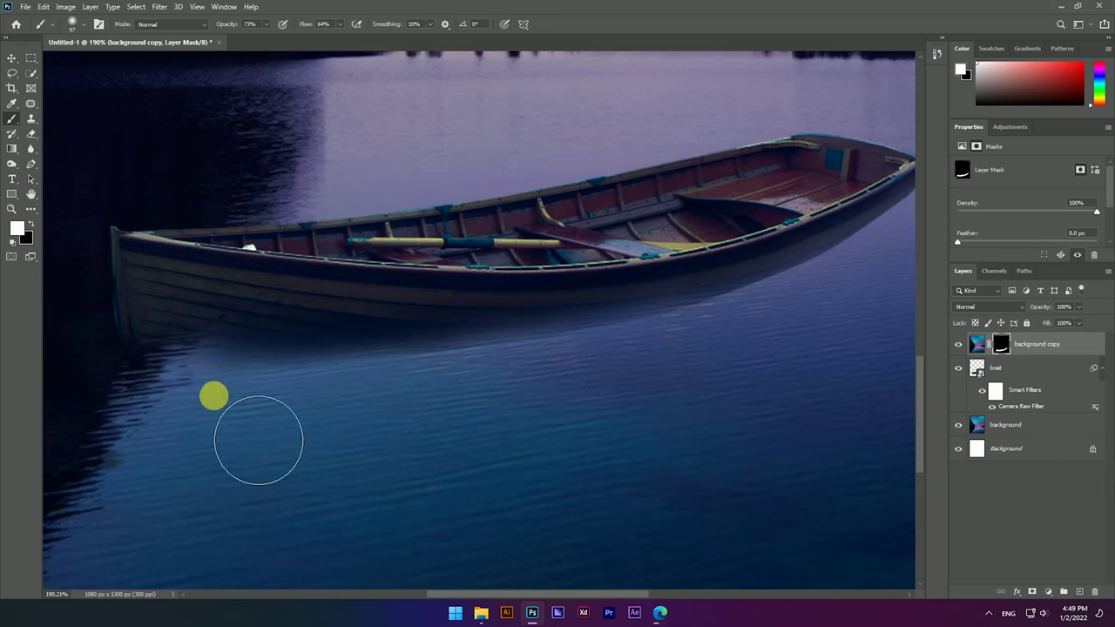
pyautogui.scroll(-5, 499, 368)
pyautogui.scroll(3, 354, 416)
pyautogui.scroll(3, 303, 350)
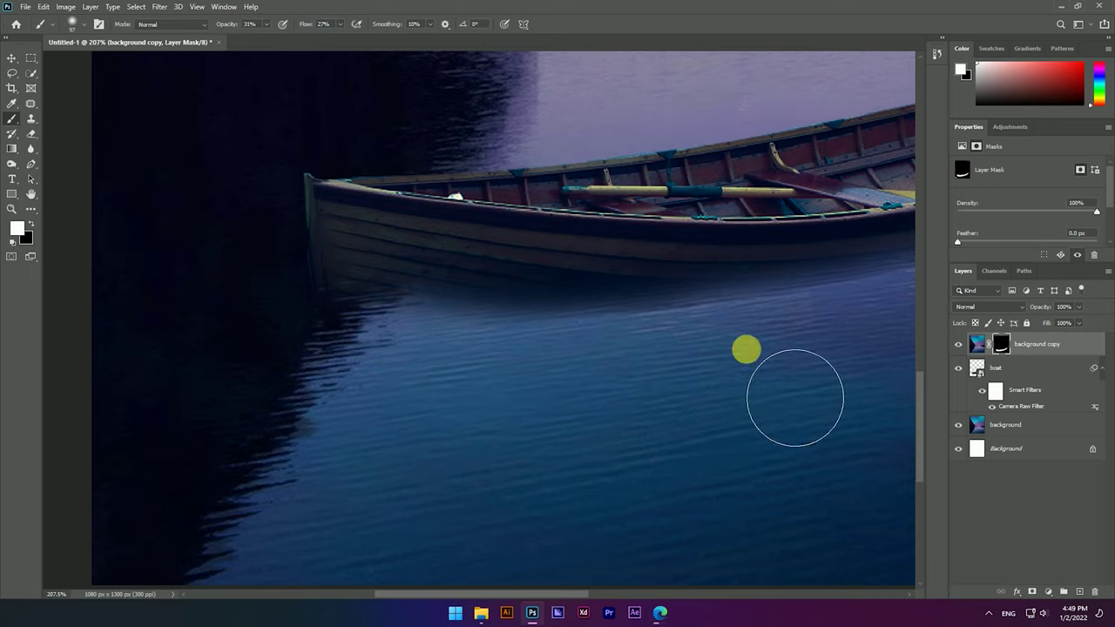
pyautogui.moveTo(792, 398); pyautogui.dragTo(491, 384)
pyautogui.hscroll(-5, 815, 226)
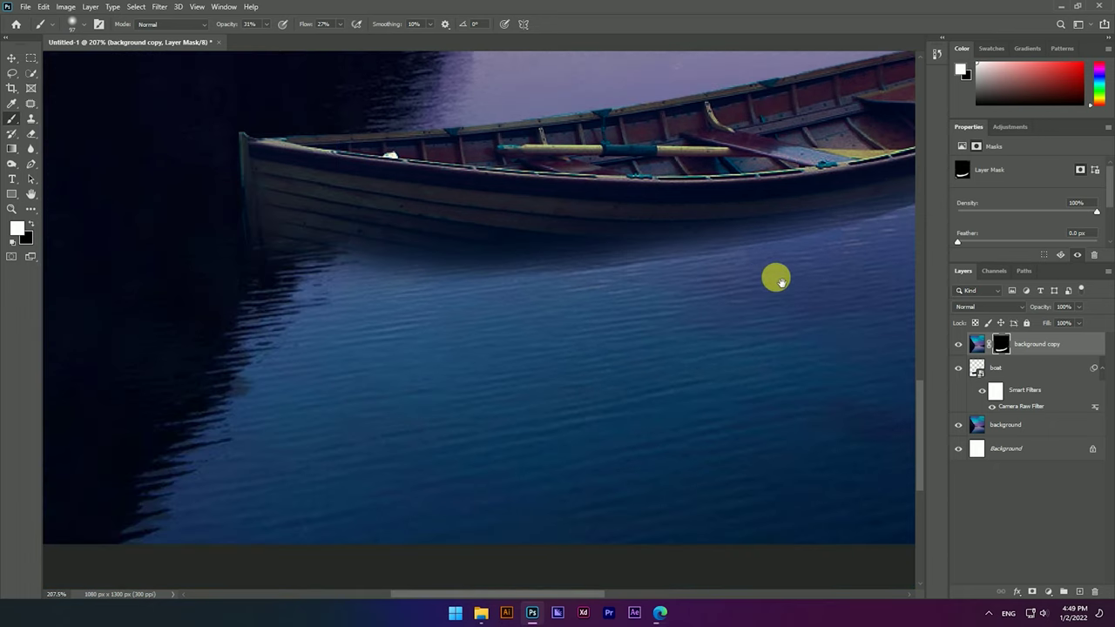
pyautogui.moveTo(418, 231); pyautogui.dragTo(467, 277)
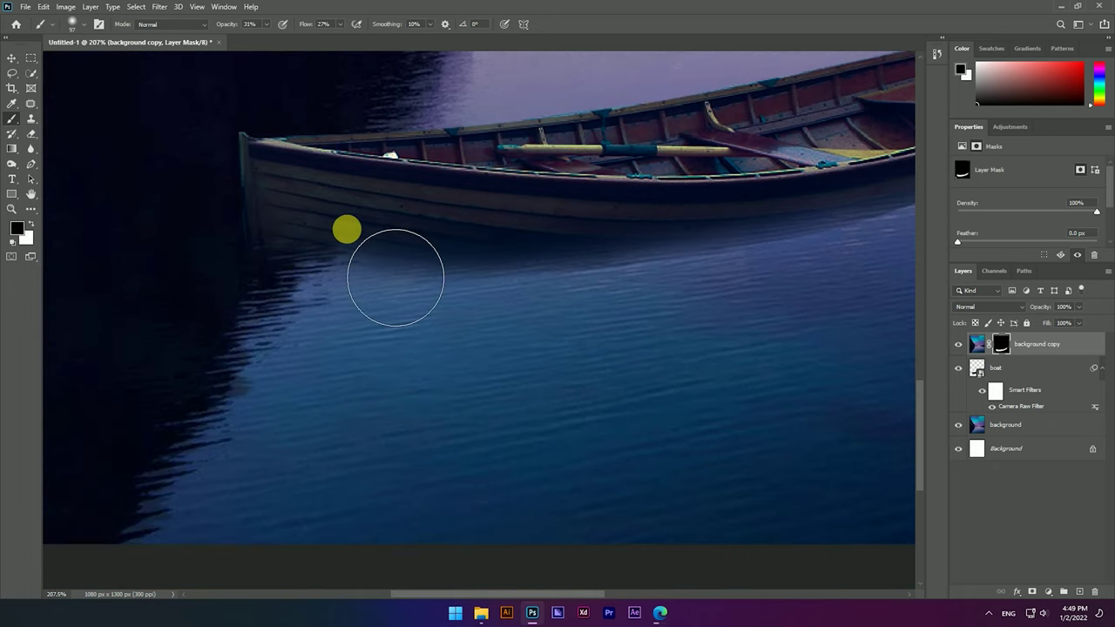
# Step: Inspect the boat and shoreline, collapse the boat's Smart Filters, and select the boat layer
pyautogui.moveTo(796, 209); pyautogui.dragTo(405, 232)
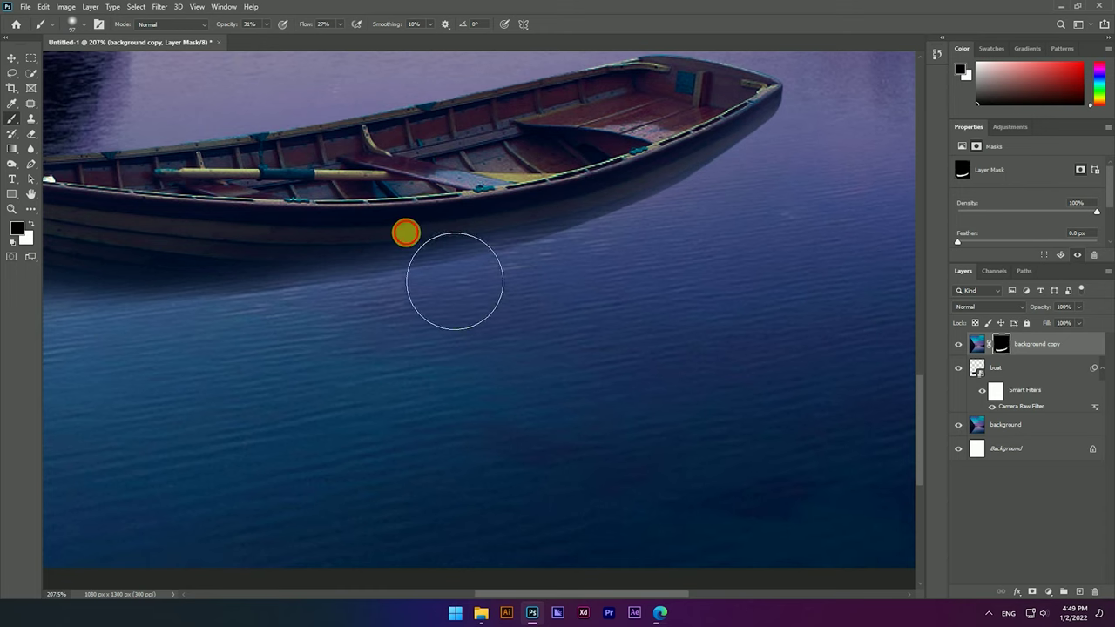
pyautogui.scroll(-2, 741, 277)
pyautogui.scroll(-3, 741, 277)
pyautogui.scroll(-2, 600, 308)
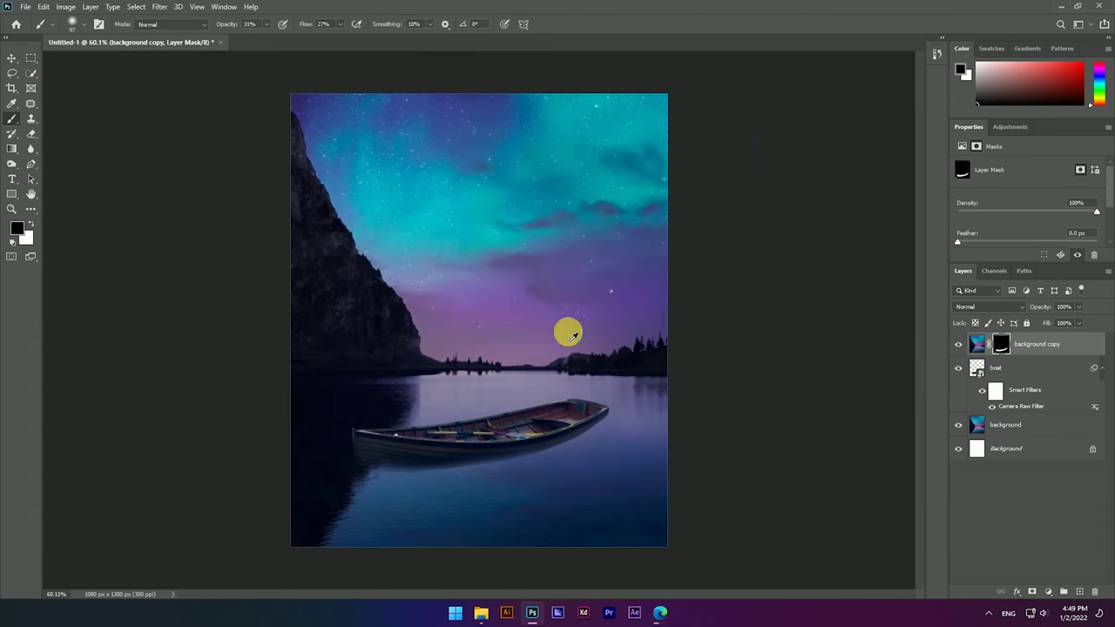
pyautogui.scroll(4, 398, 473)
pyautogui.moveTo(398, 473); pyautogui.dragTo(457, 349)
pyautogui.scroll(2, 456, 349)
pyautogui.scroll(2, 433, 334)
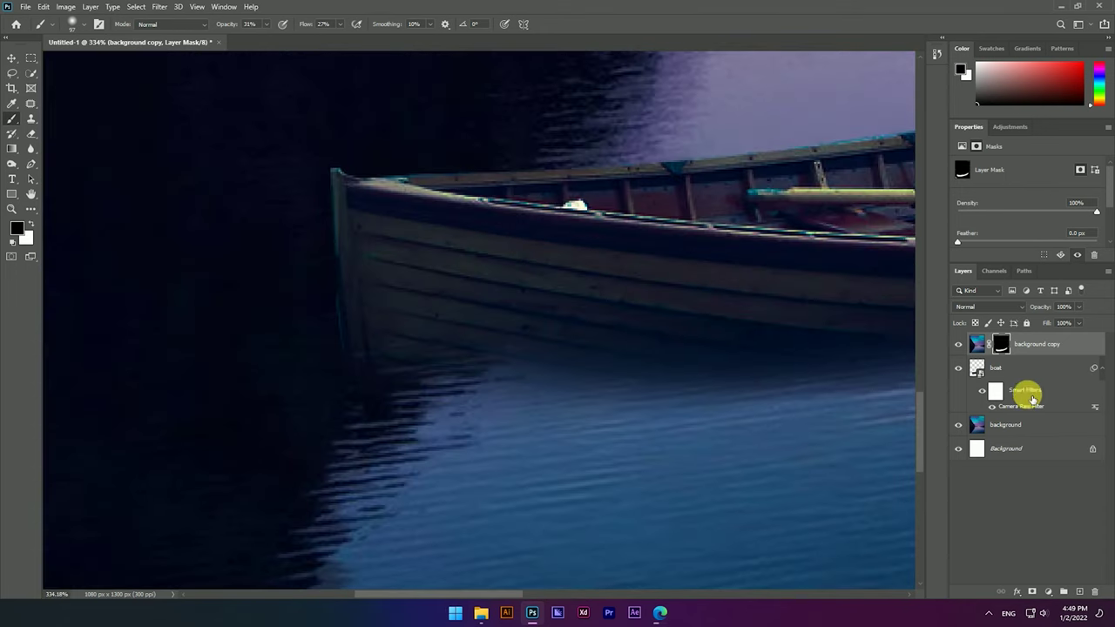
pyautogui.click(1099, 369)
pyautogui.click(1013, 369)
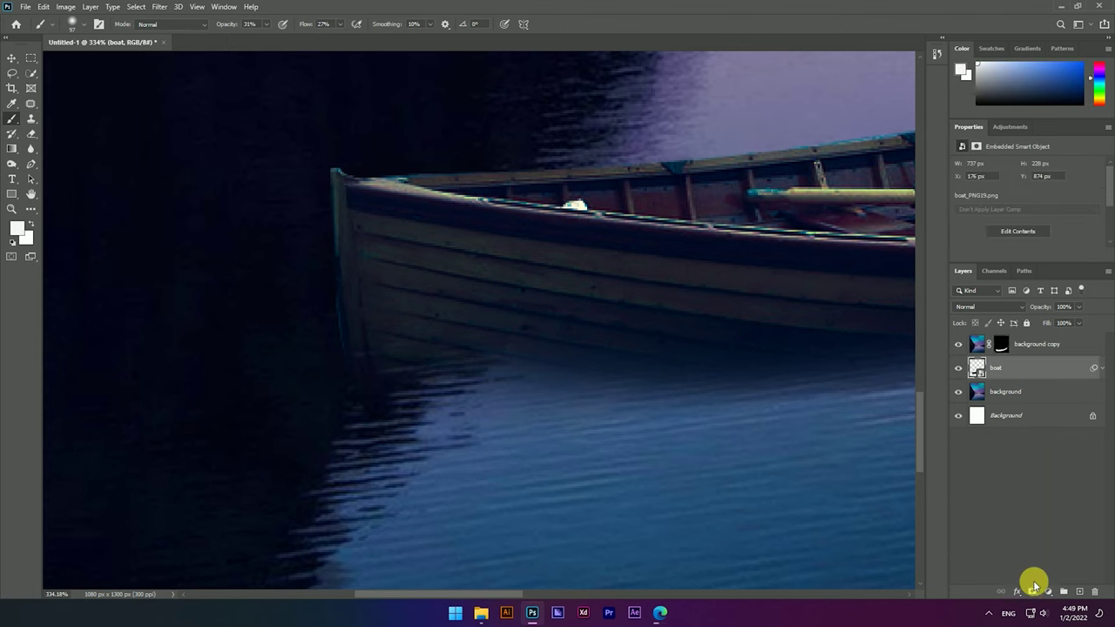
# Step: Add a layer mask to the boat layer and paint black along the bow's upper edge
pyautogui.click(1031, 591)
pyautogui.scroll(2, 321, 270)
pyautogui.scroll(-1, 321, 270)
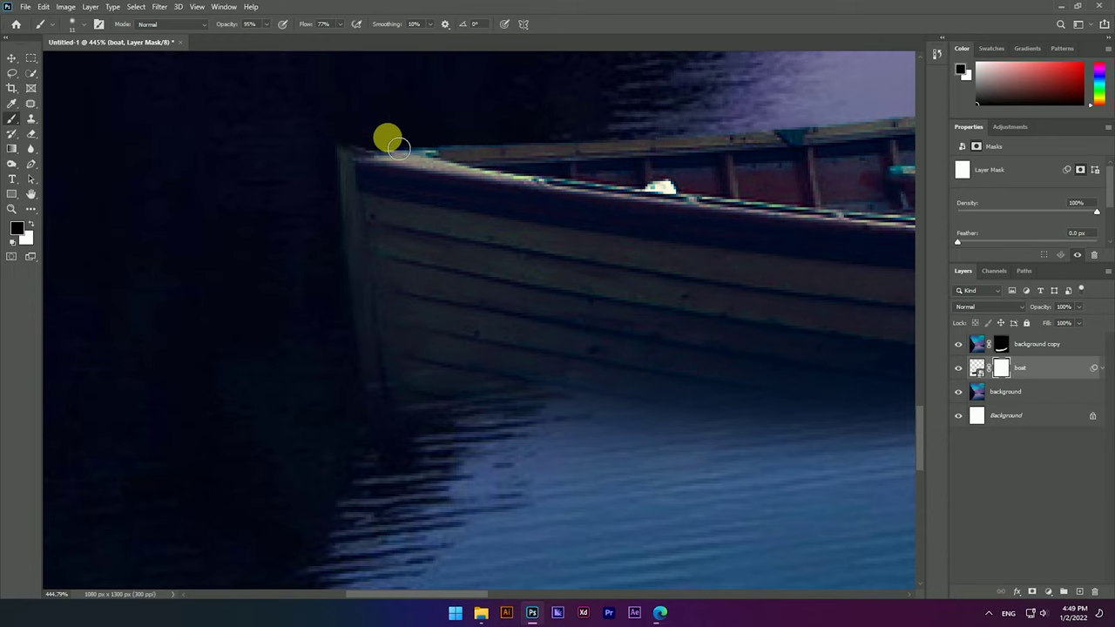
pyautogui.moveTo(618, 122); pyautogui.dragTo(427, 176)
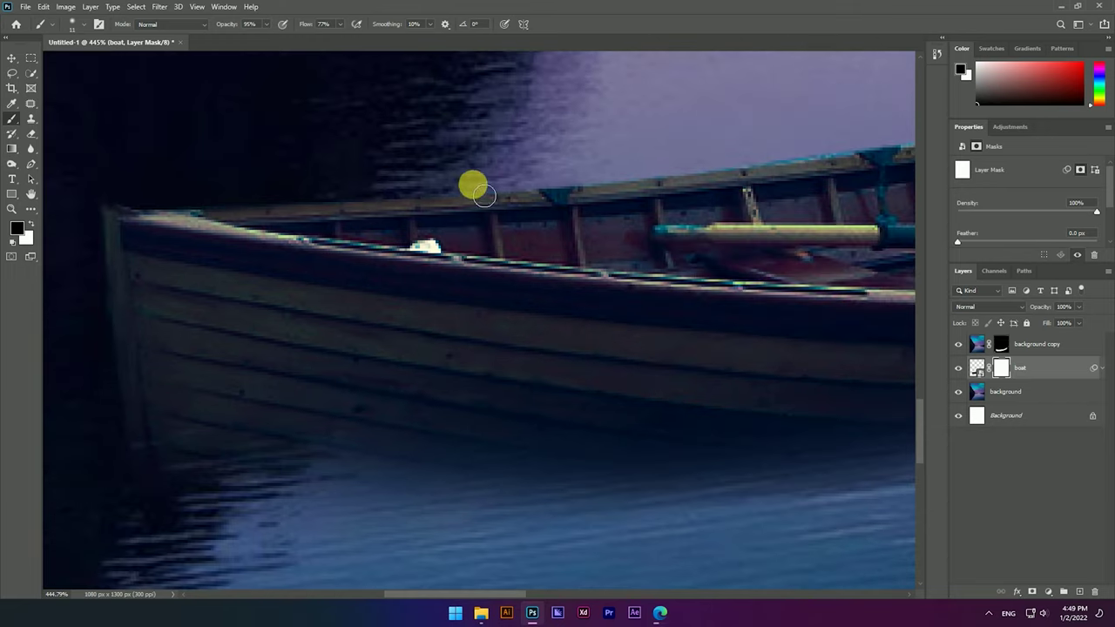
pyautogui.scroll(-3, 445, 191)
pyautogui.scroll(-2, 445, 192)
pyautogui.scroll(-1, 500, 167)
pyautogui.scroll(4, 500, 167)
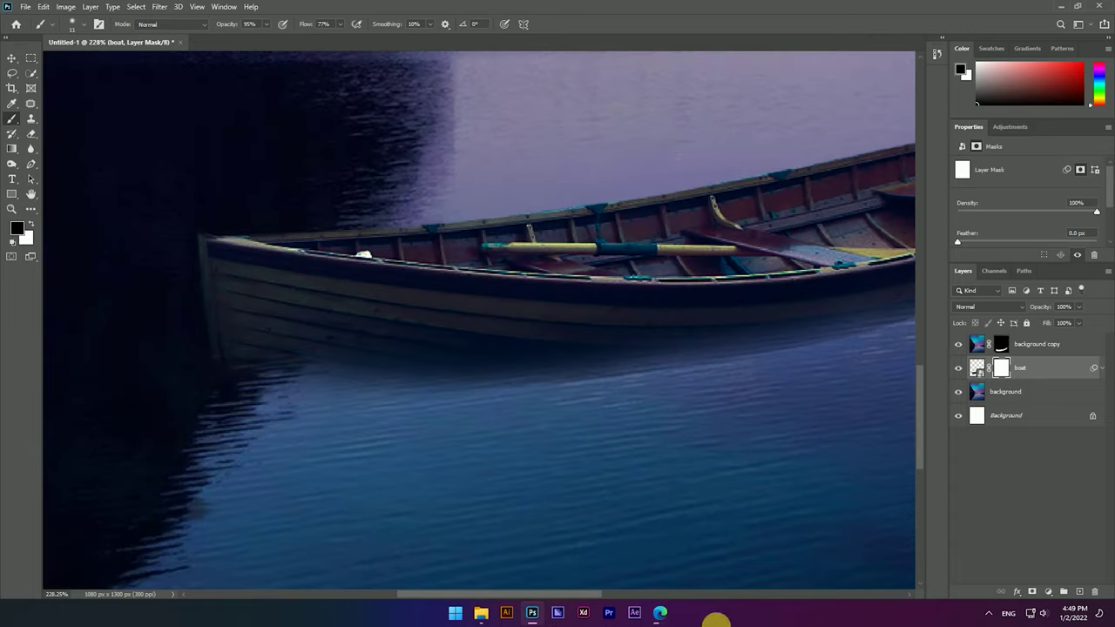
pyautogui.scroll(-3, 393, 298)
pyautogui.scroll(-2, 577, 378)
pyautogui.scroll(2, 572, 432)
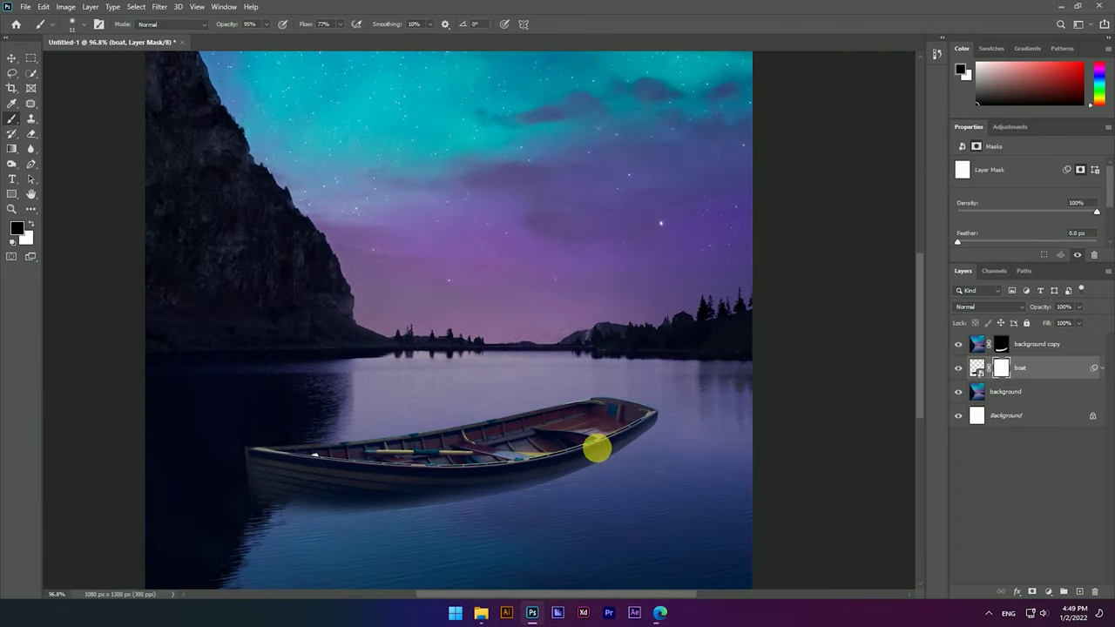
pyautogui.scroll(1, 618, 438)
# Step: Switch to the Move tool and select the background copy layer
pyautogui.press('v')
pyautogui.scroll(-3, 629, 340)
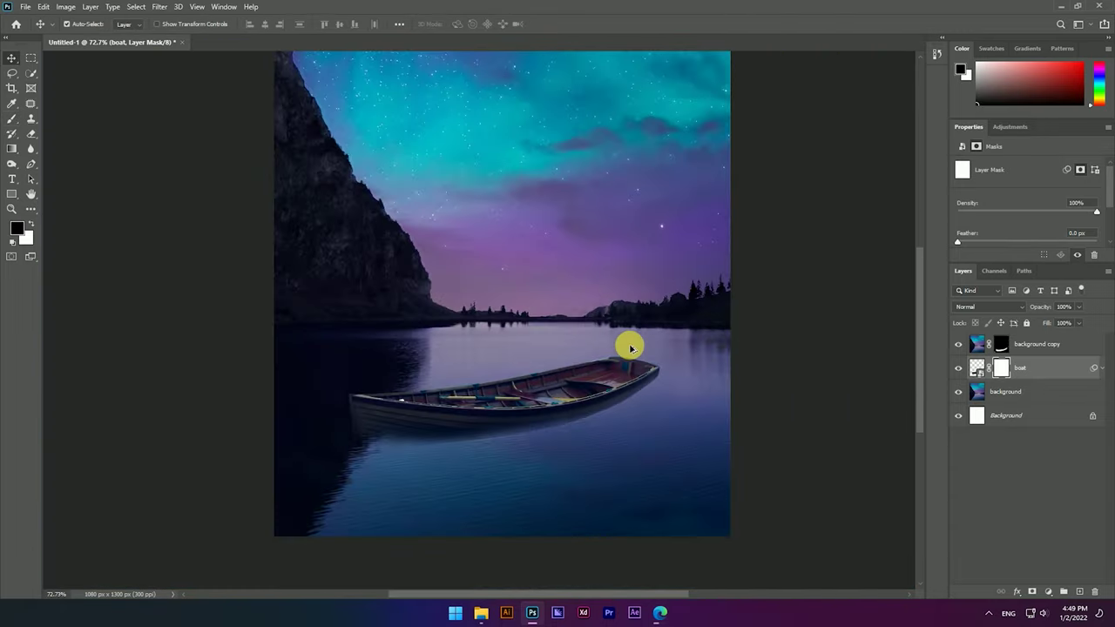
pyautogui.scroll(1, 563, 403)
pyautogui.scroll(1, 415, 452)
pyautogui.scroll(2, 340, 447)
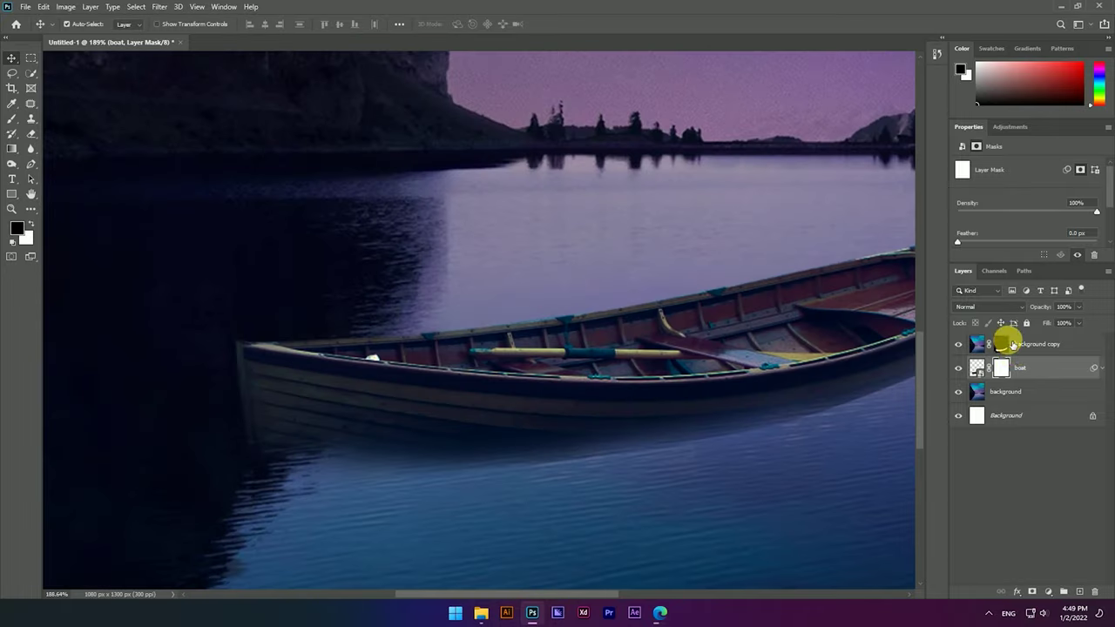
pyautogui.click(1000, 347)
# Step: On the background copy mask, paint the water below the boat with a 61% flow brush
pyautogui.click(1000, 345)
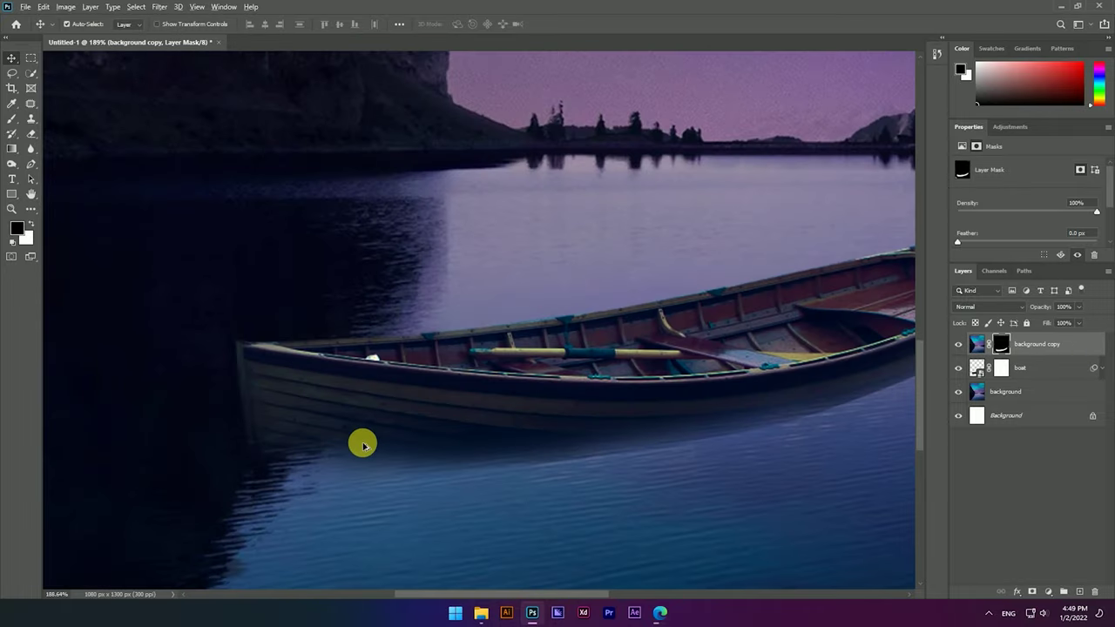
pyautogui.scroll(2, 364, 445)
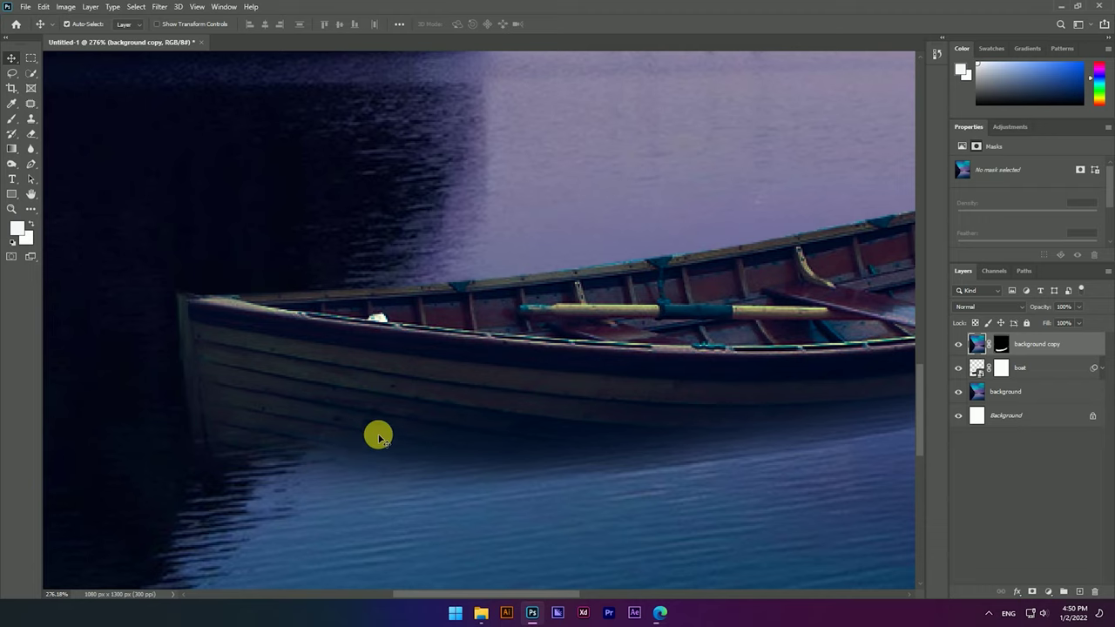
pyautogui.click(12, 122)
pyautogui.click(341, 406)
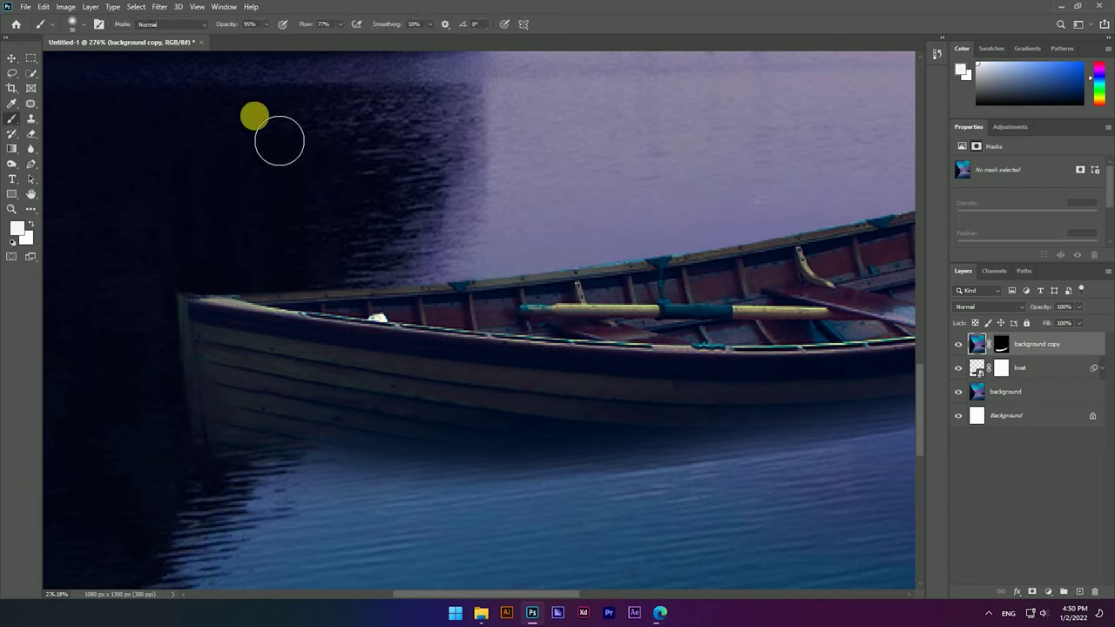
pyautogui.moveTo(301, 24); pyautogui.dragTo(286, 24)
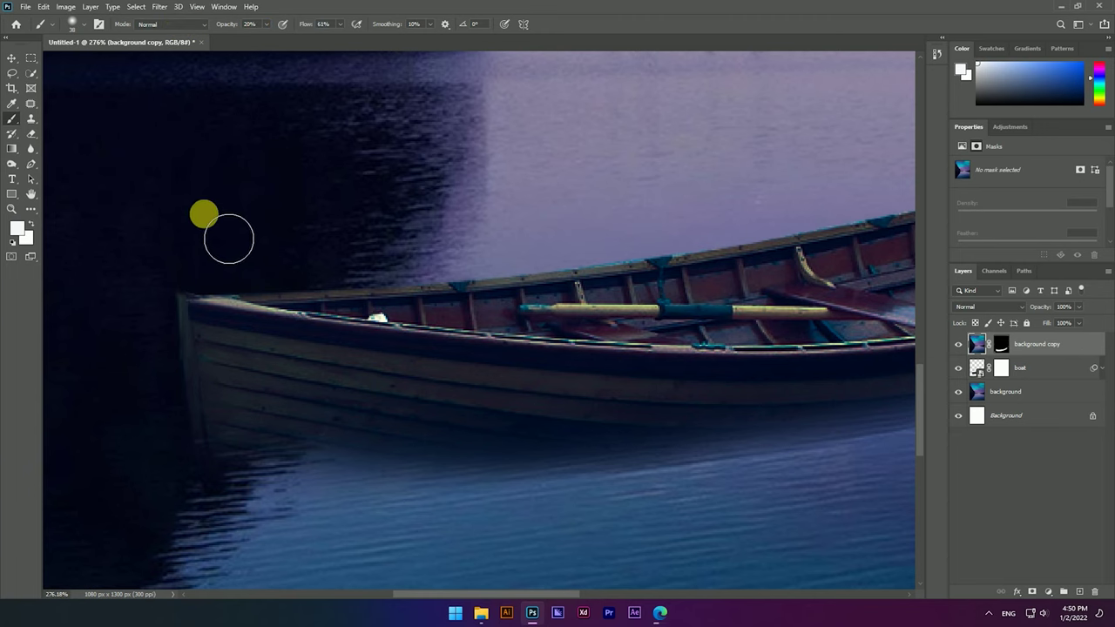
pyautogui.scroll(-2, 288, 410)
pyautogui.moveTo(291, 447)
pyautogui.mouseDown()
pyautogui.moveTo(504, 447)
pyautogui.moveTo(406, 443)
pyautogui.mouseUp()
# Step: Paint black on the mask to blend the boat's shadow into the water
pyautogui.press('d')
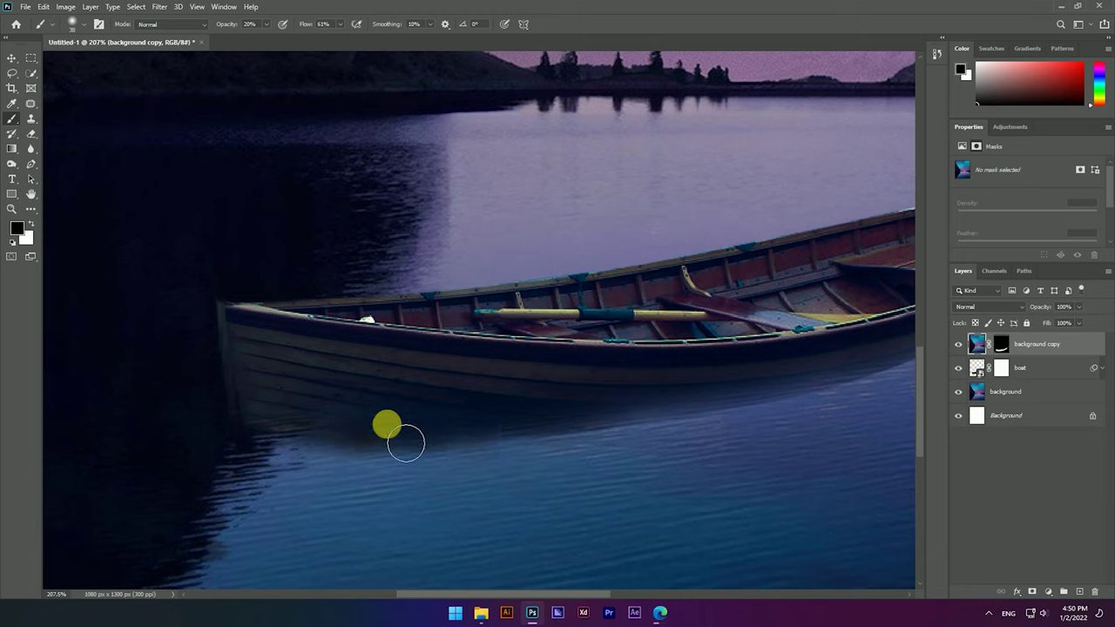
pyautogui.moveTo(593, 407); pyautogui.dragTo(369, 411)
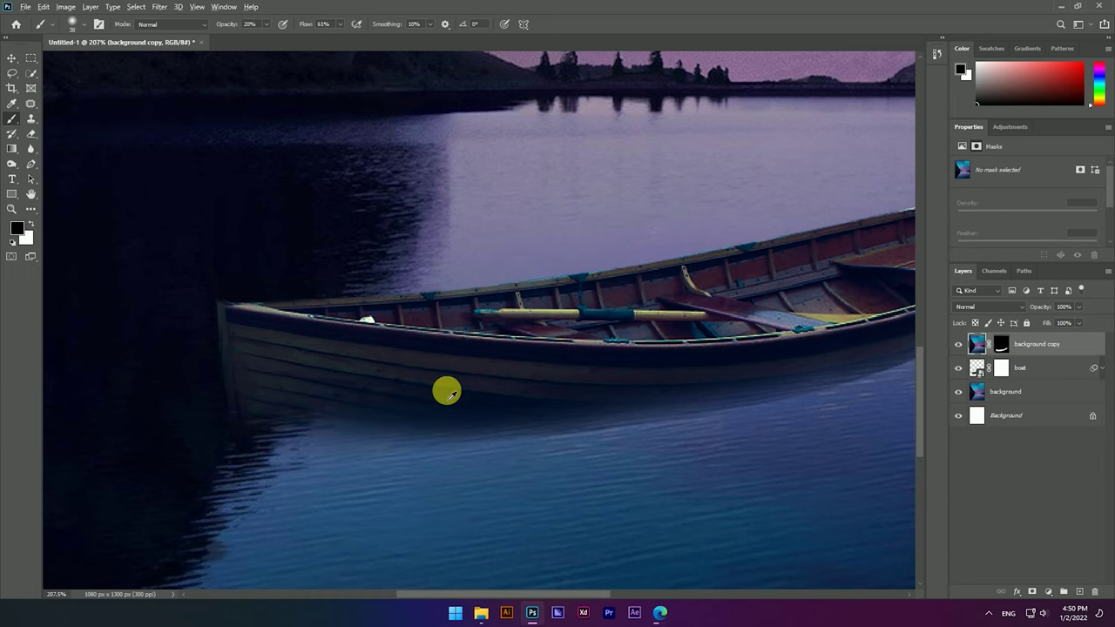
pyautogui.scroll(-5, 446, 392)
pyautogui.scroll(5, 786, 343)
pyautogui.press('v')
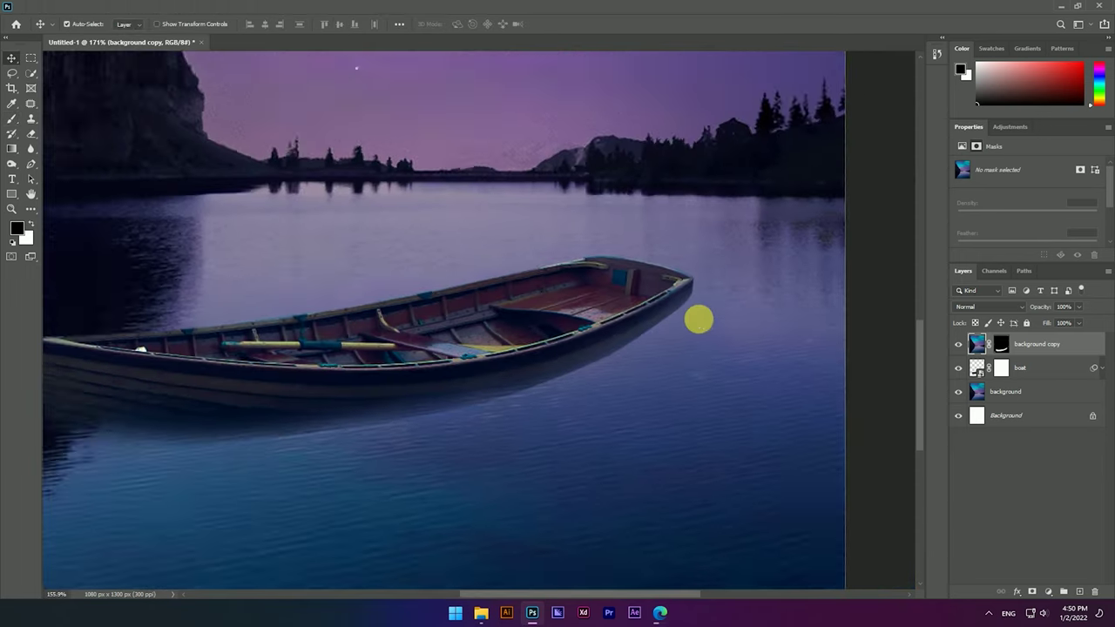
pyautogui.scroll(-4, 698, 320)
pyautogui.scroll(1, 535, 468)
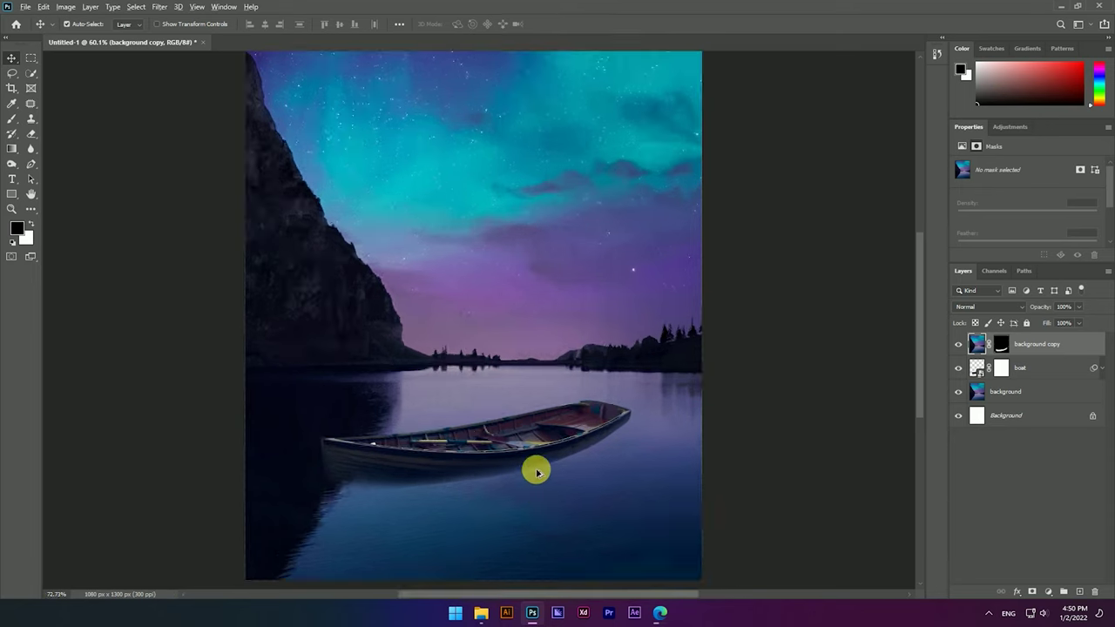
pyautogui.scroll(3, 666, 440)
# Step: Paint white on the mask around the bow and below the boat to fade the hull
pyautogui.scroll(3, 630, 442)
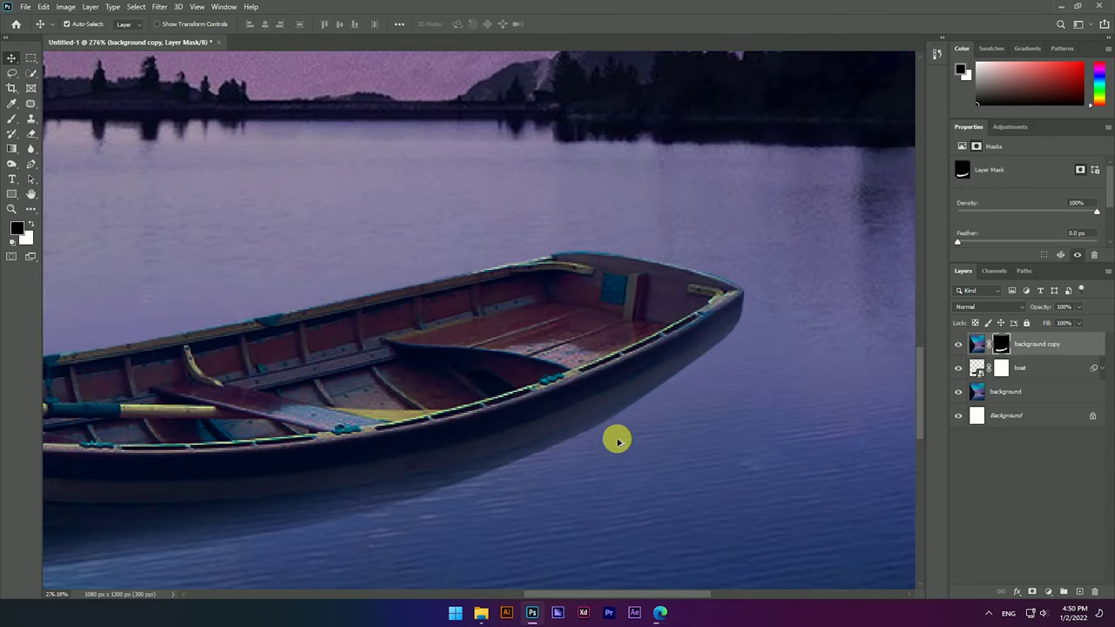
pyautogui.click(12, 118)
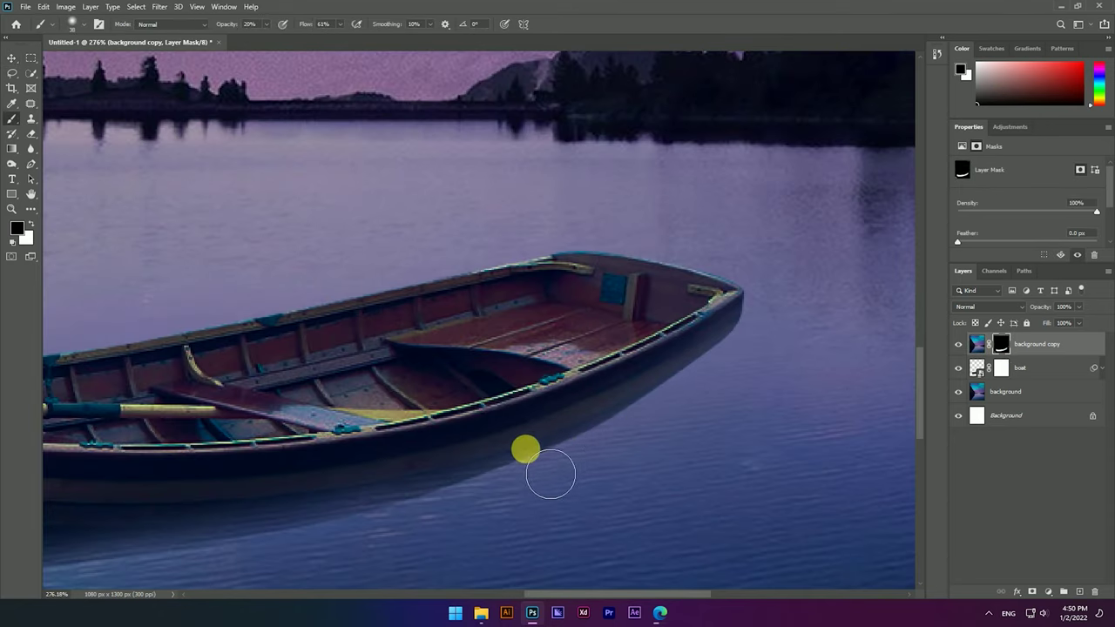
pyautogui.press('x')
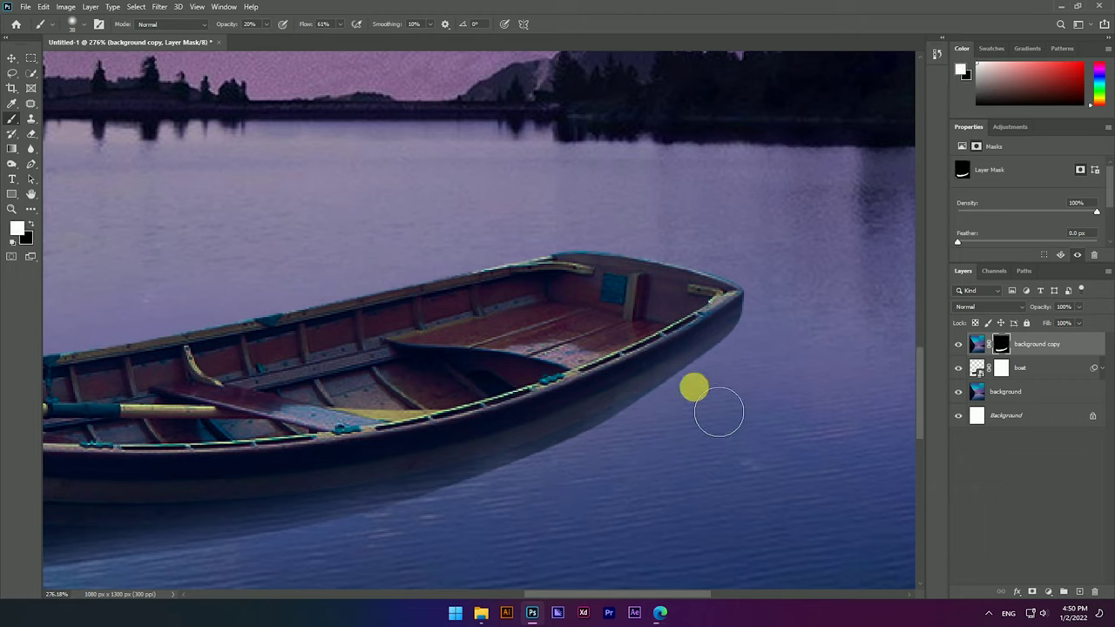
pyautogui.click(772, 359)
pyautogui.click(684, 433)
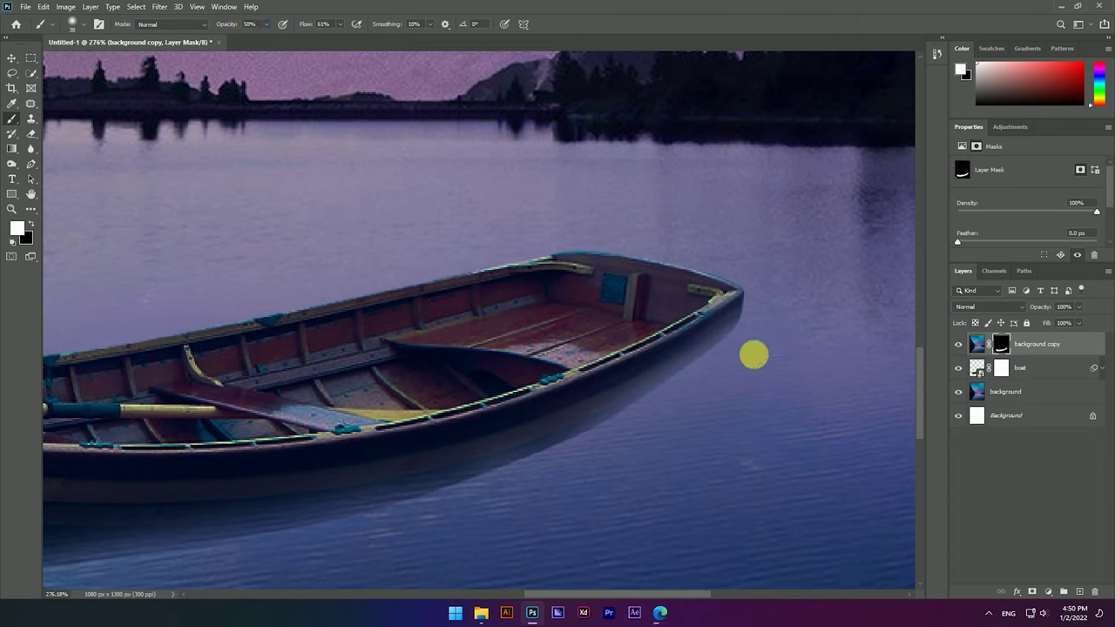
pyautogui.click(753, 329)
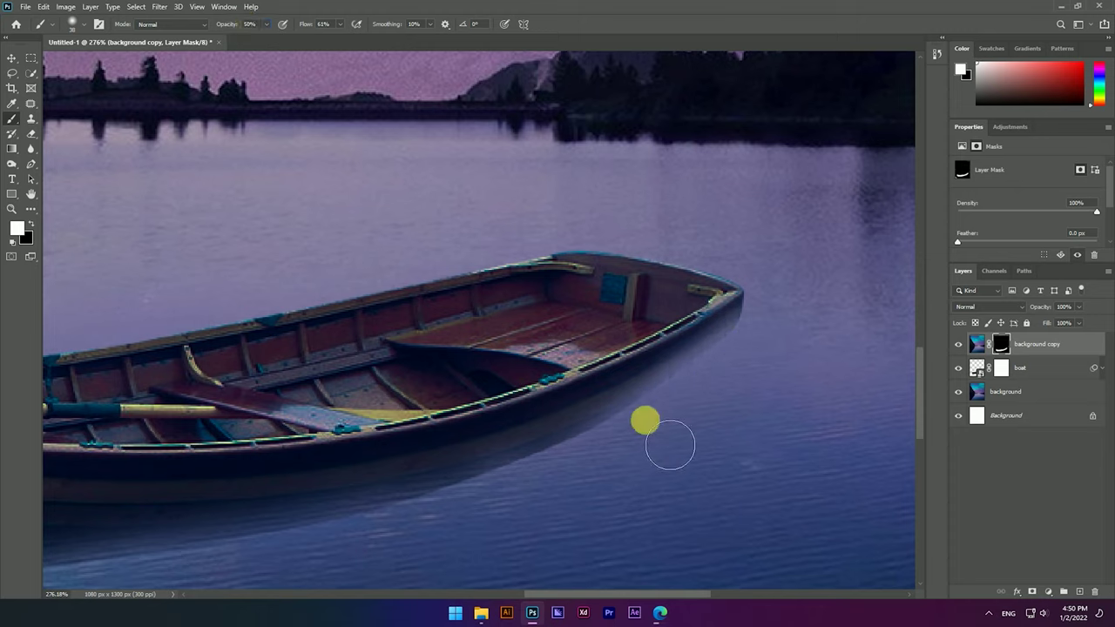
pyautogui.moveTo(476, 514); pyautogui.dragTo(376, 557)
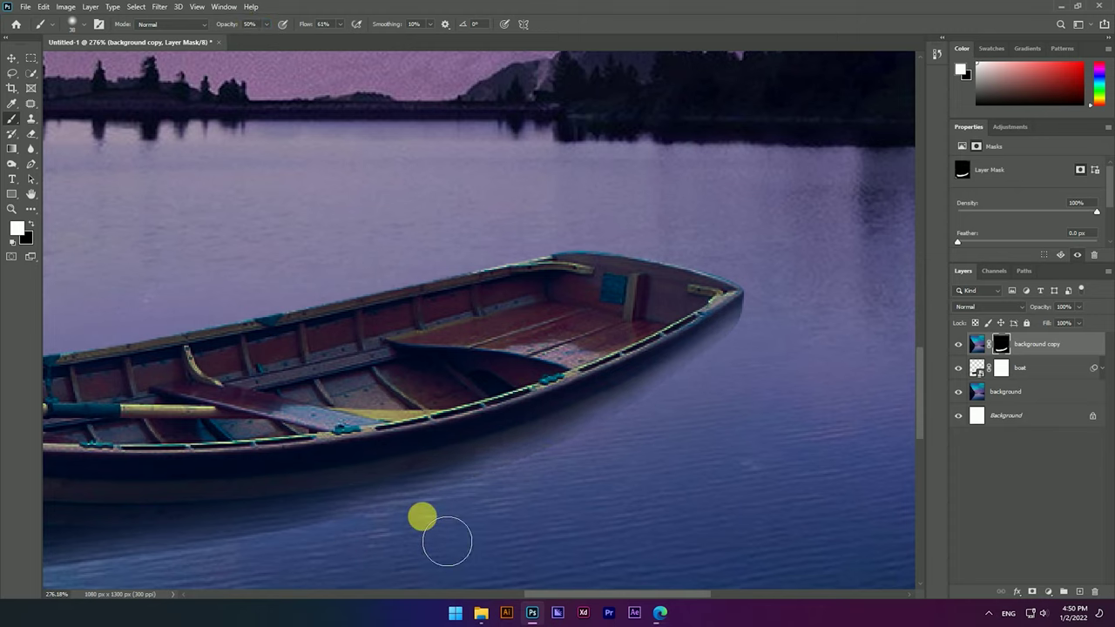
pyautogui.click(772, 369)
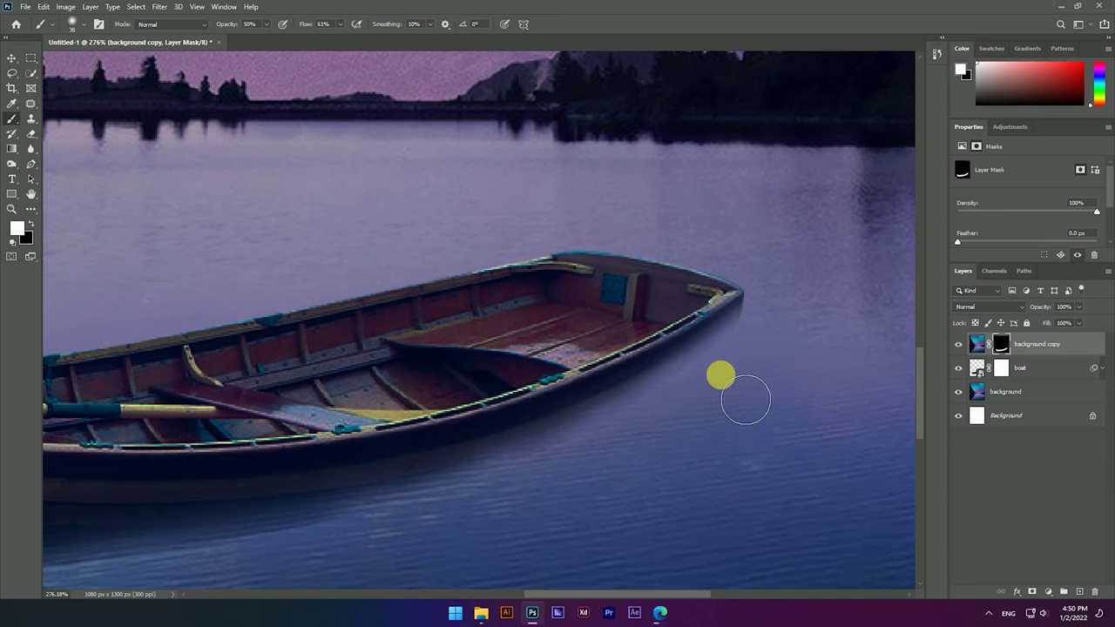
# Step: With a brush of about 38 px, repaint the water just below the boat
pyautogui.moveTo(423, 507); pyautogui.dragTo(583, 444)
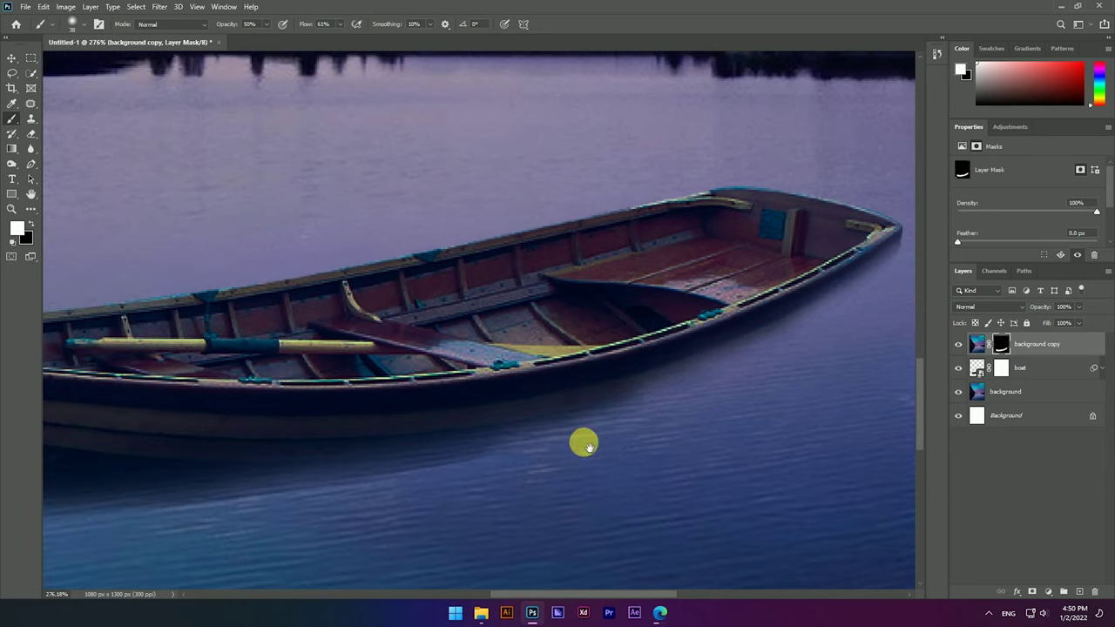
pyautogui.scroll(-5, 607, 404)
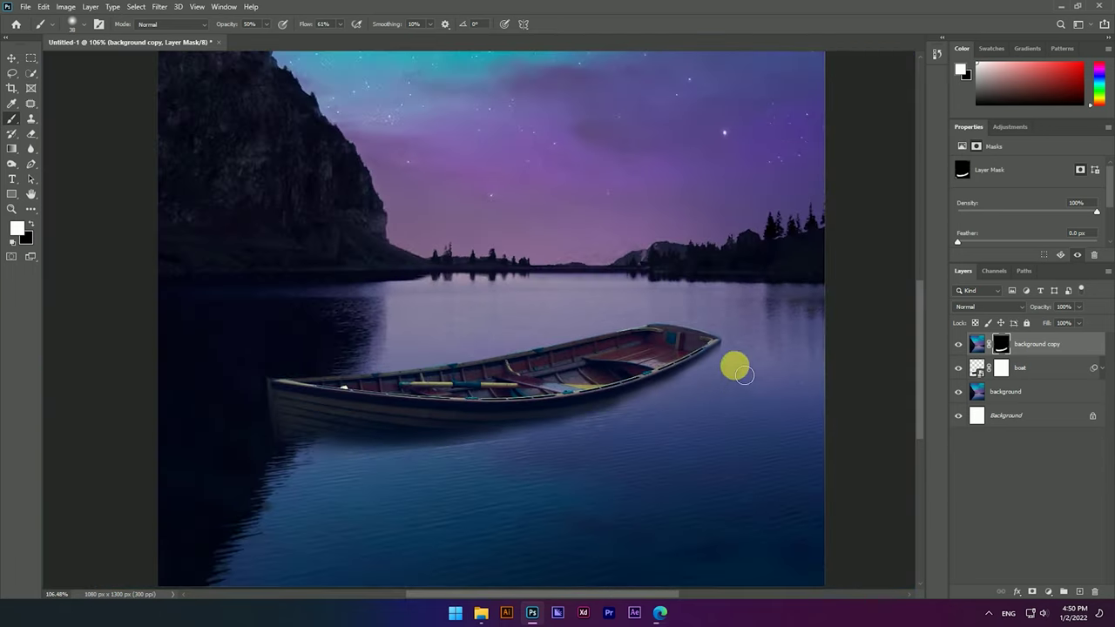
pyautogui.scroll(5, 734, 365)
pyautogui.scroll(3, 734, 365)
pyautogui.press('x')
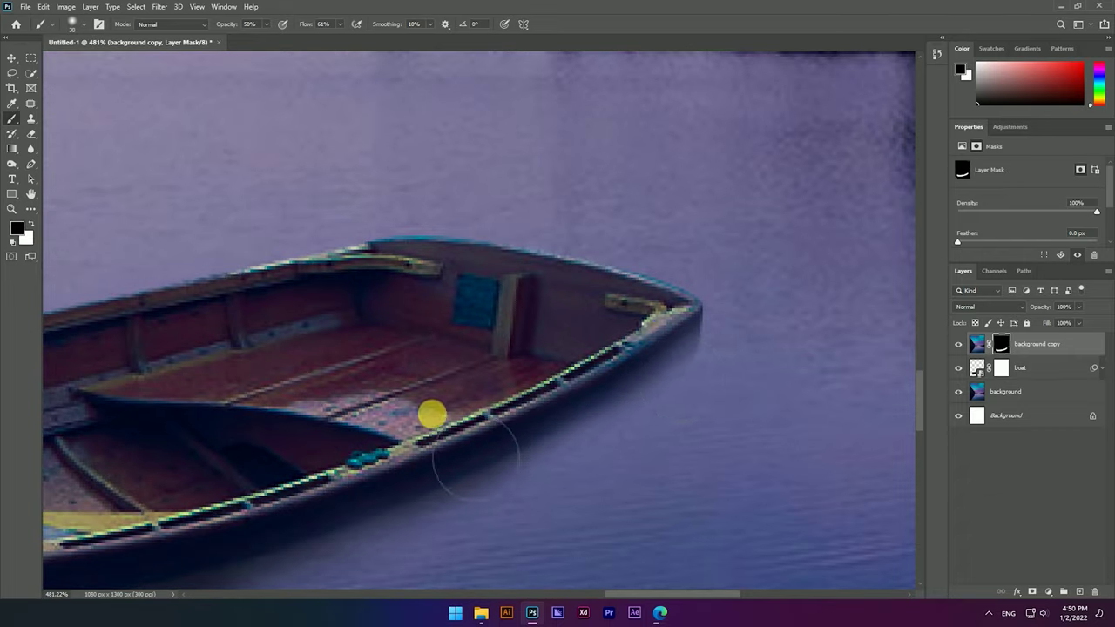
pyautogui.moveTo(619, 329); pyautogui.dragTo(643, 383)
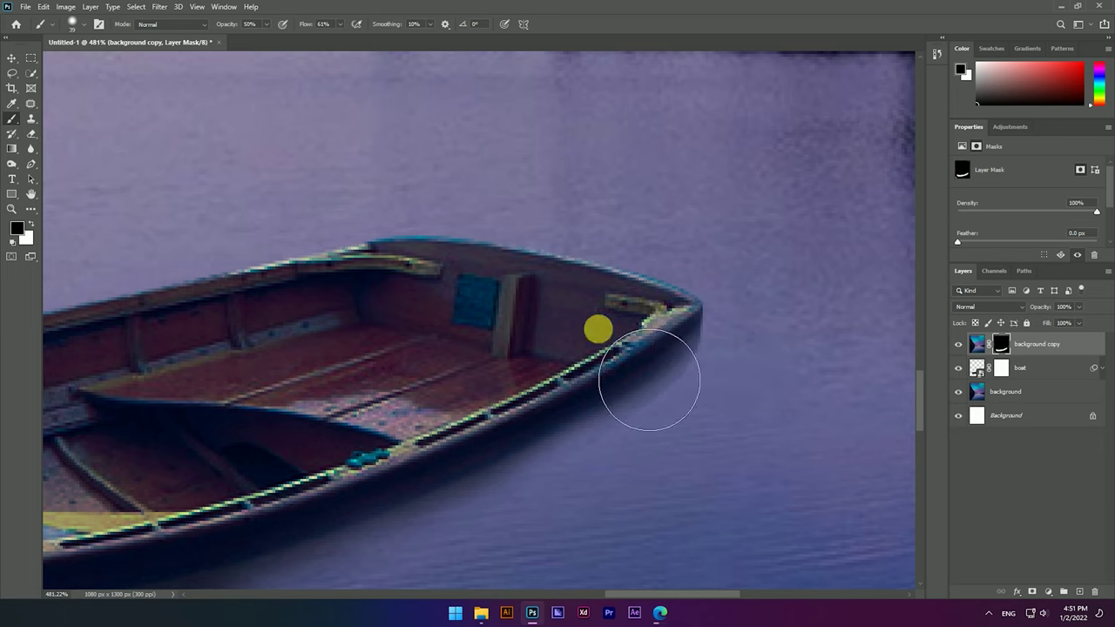
pyautogui.press('x')
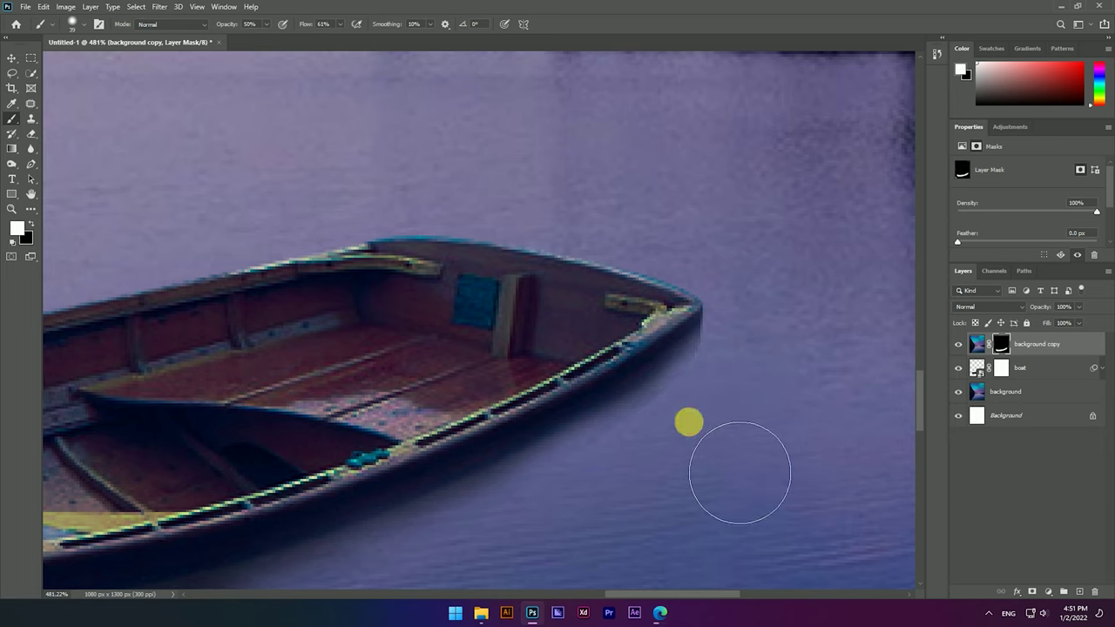
pyautogui.scroll(-5, 610, 465)
pyautogui.moveTo(634, 401); pyautogui.dragTo(379, 455)
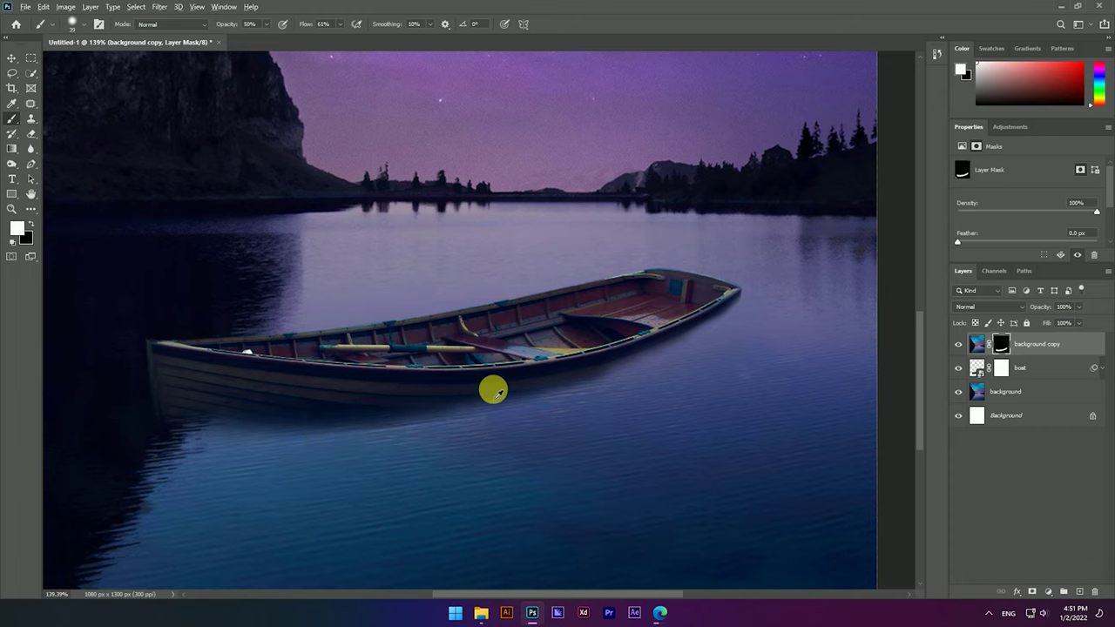
pyautogui.scroll(-3, 493, 393)
pyautogui.scroll(2, 557, 381)
# Step: Select the boat layer with the Move tool active
pyautogui.press('v')
pyautogui.click(577, 423)
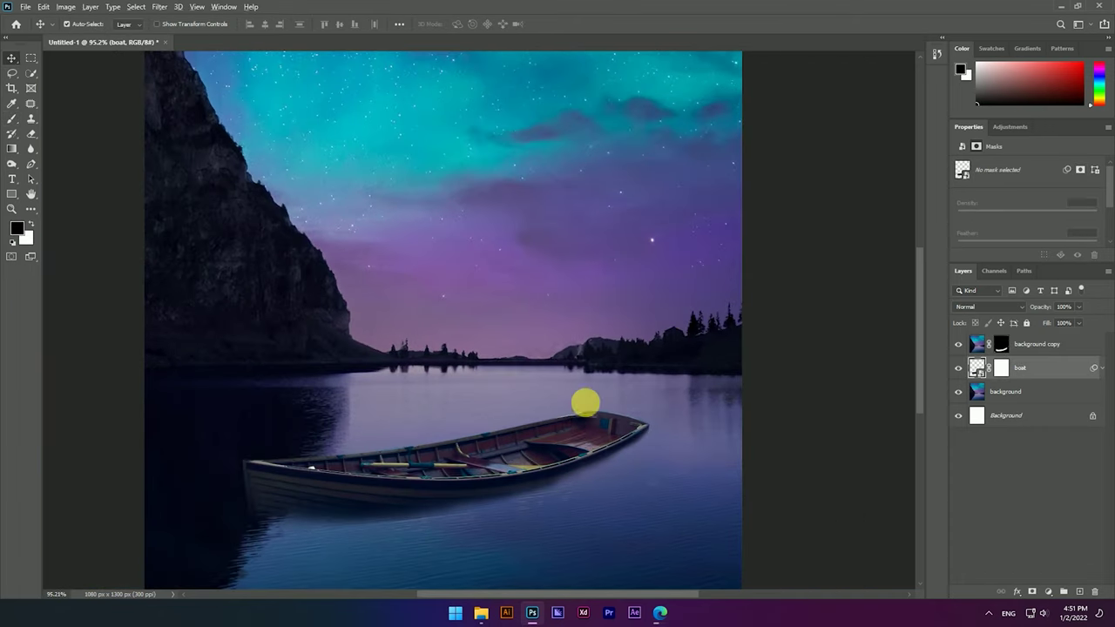
pyautogui.scroll(-3, 585, 403)
pyautogui.scroll(2, 523, 409)
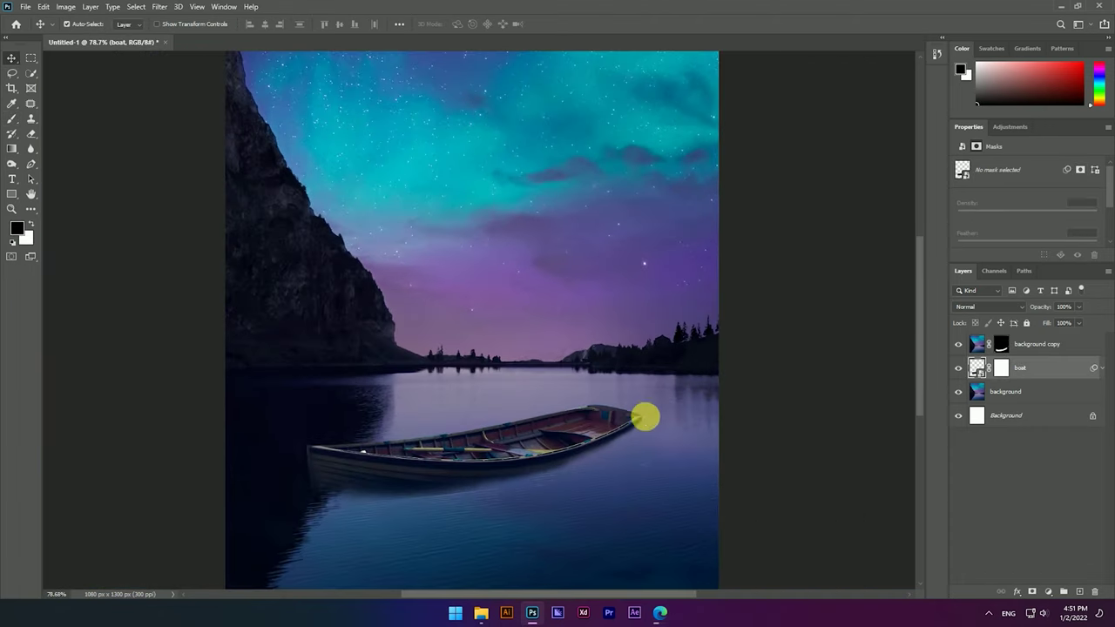
pyautogui.scroll(2, 621, 410)
pyautogui.scroll(-2, 622, 399)
pyautogui.scroll(-2, 622, 398)
pyautogui.scroll(1, 584, 430)
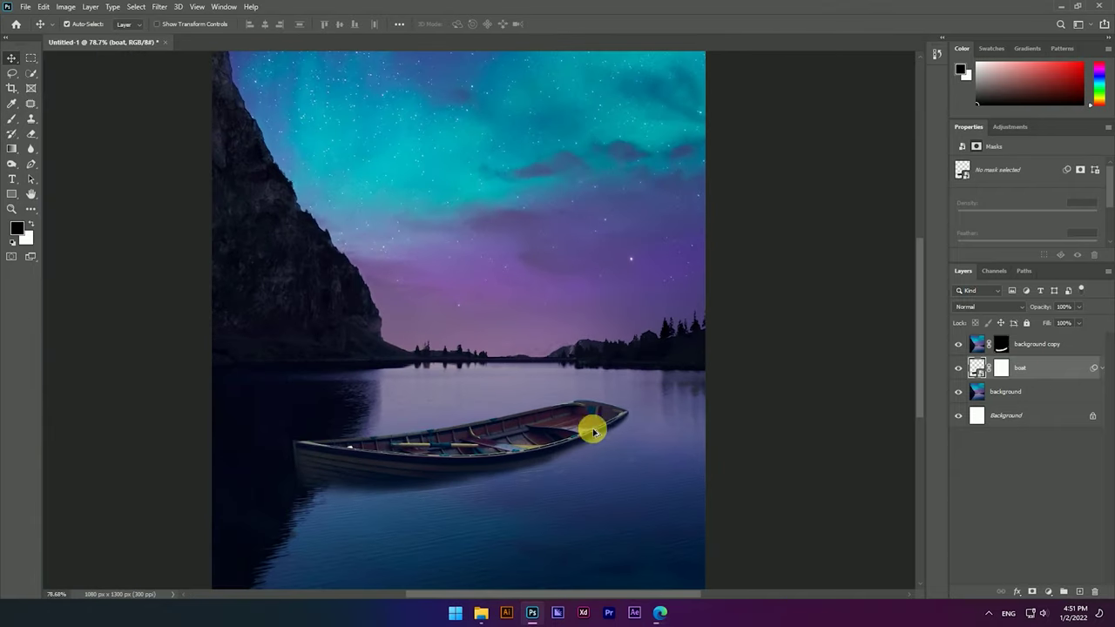
# Step: Bring up Save As for the untitled composite, choosing Save on your computer
pyautogui.hotkey('ctrl', 's')
pyautogui.press('Escape')
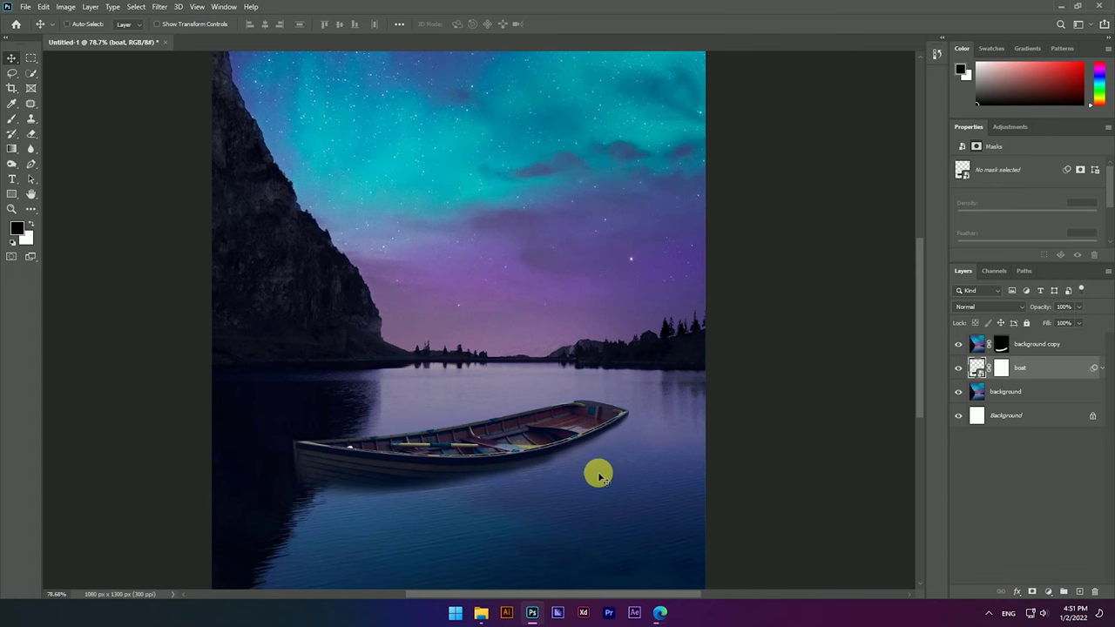
pyautogui.hotkey('ctrl', 's')
pyautogui.click(617, 402)
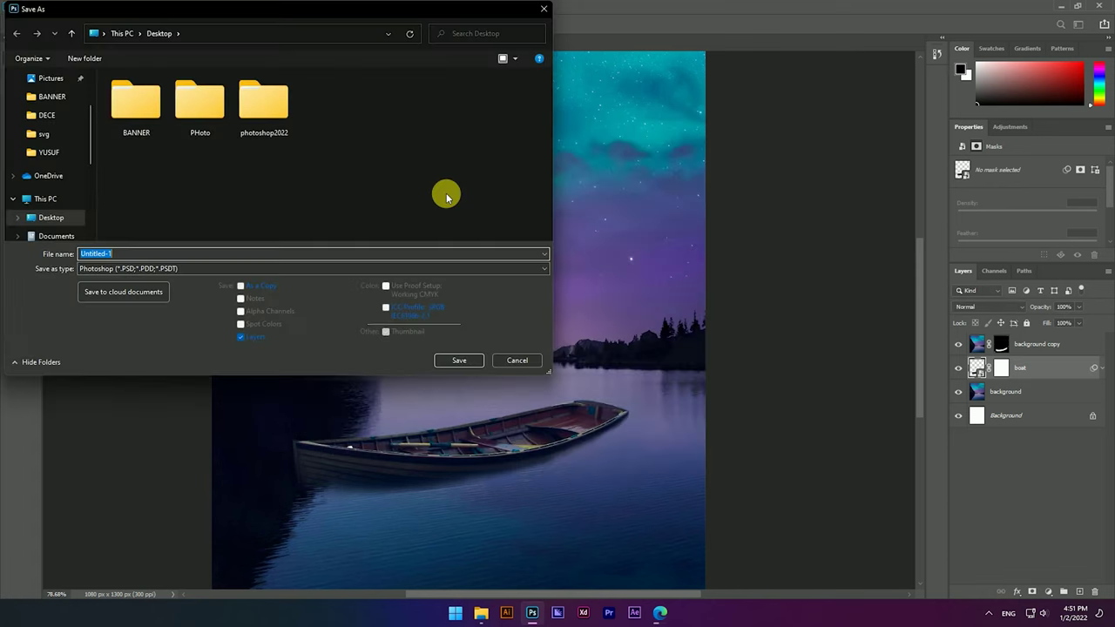
# Step: Save the composite as Photo_01.psd in the Desktop PHoto folder, accepting the Photoshop format options
pyautogui.doubleClick(200, 100)
pyautogui.click(135, 254)
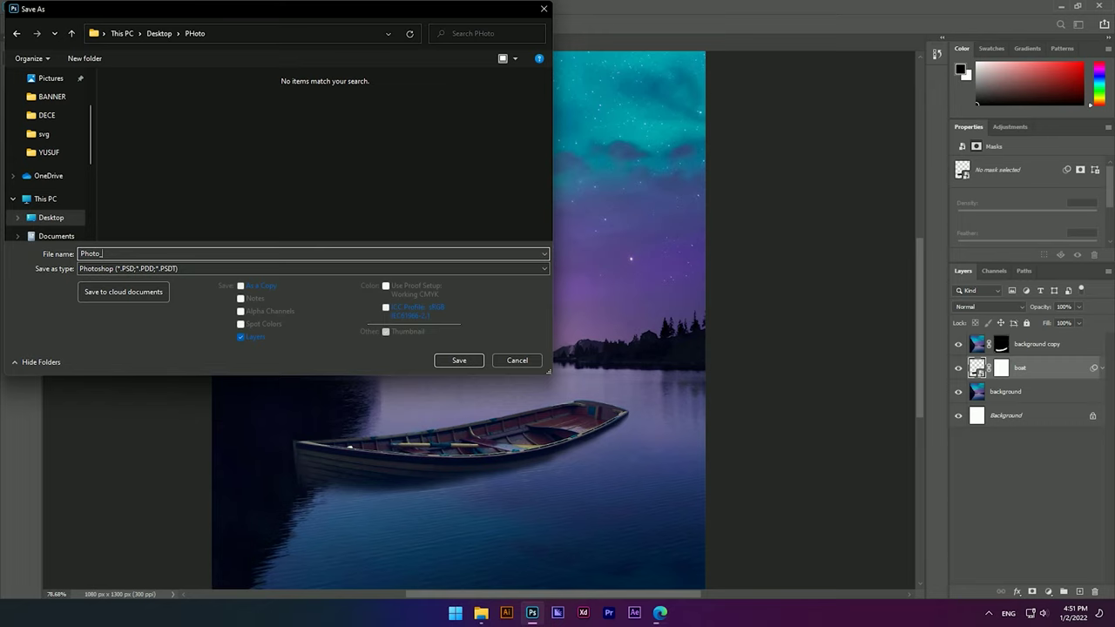
pyautogui.click(470, 367)
pyautogui.click(684, 172)
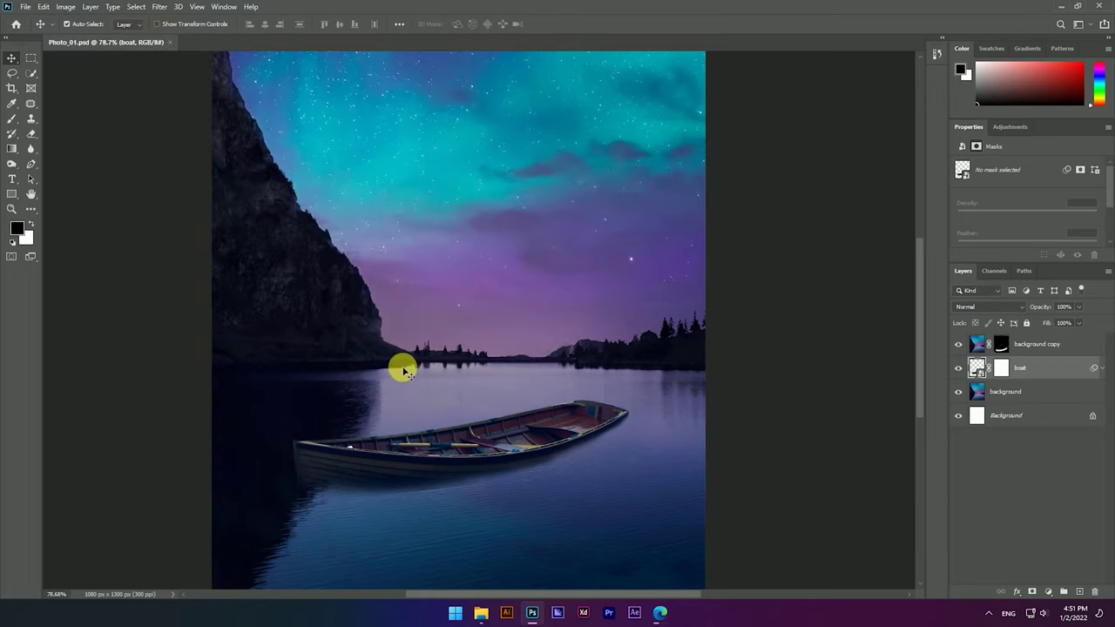
pyautogui.scroll(-3, 471, 371)
# Step: Place the full-moon PNG, scaled to about 328 × 325 px, low beside the boat's bow
pyautogui.click(479, 614)
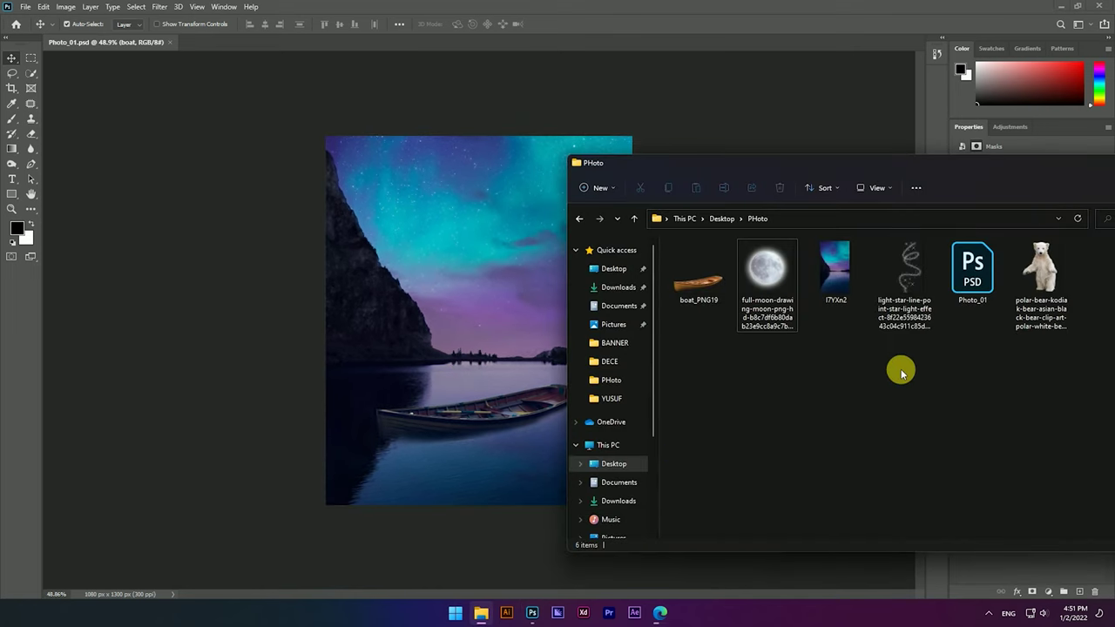
pyautogui.moveTo(767, 339)
pyautogui.mouseDown()
pyautogui.moveTo(508, 346)
pyautogui.moveTo(519, 351)
pyautogui.mouseUp()
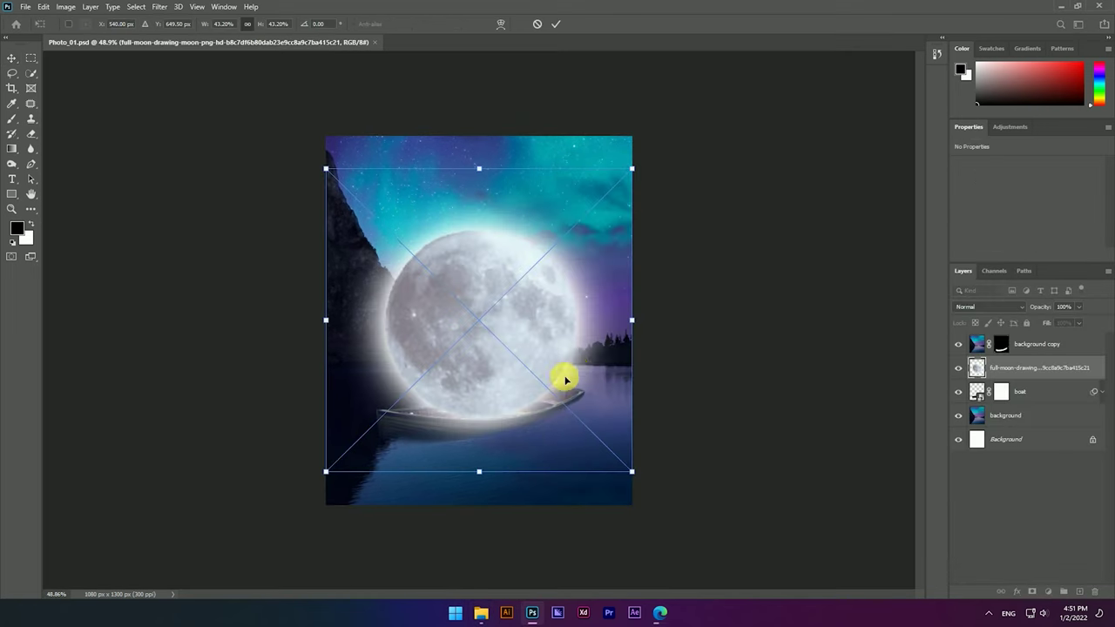
pyautogui.scroll(4, 589, 341)
pyautogui.moveTo(728, 312); pyautogui.dragTo(530, 313)
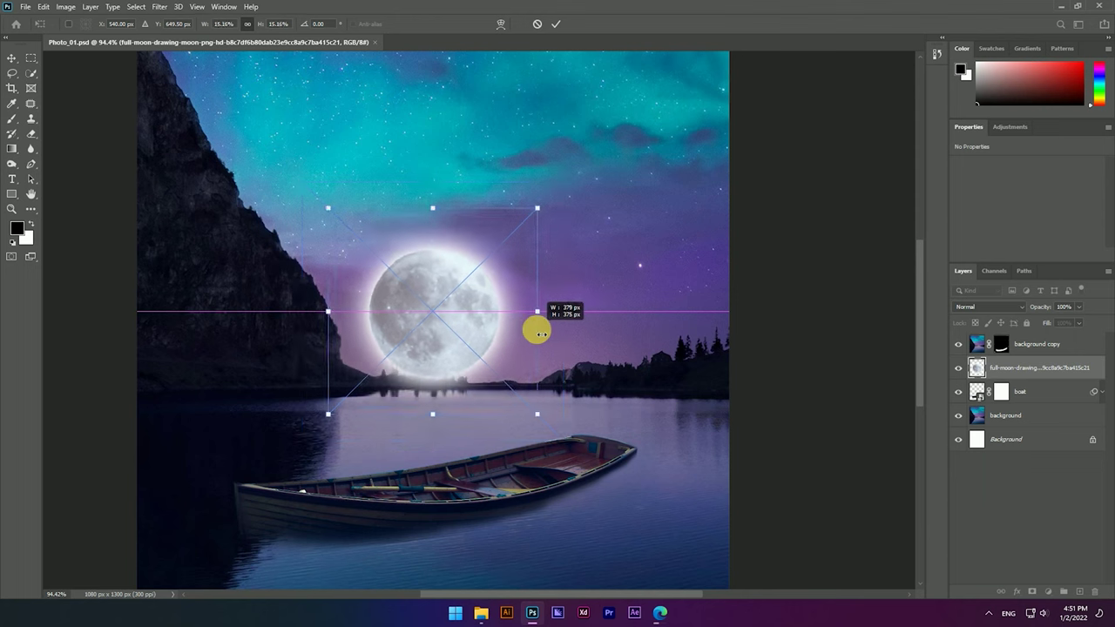
pyautogui.scroll(2, 489, 355)
pyautogui.moveTo(534, 376); pyautogui.dragTo(619, 496)
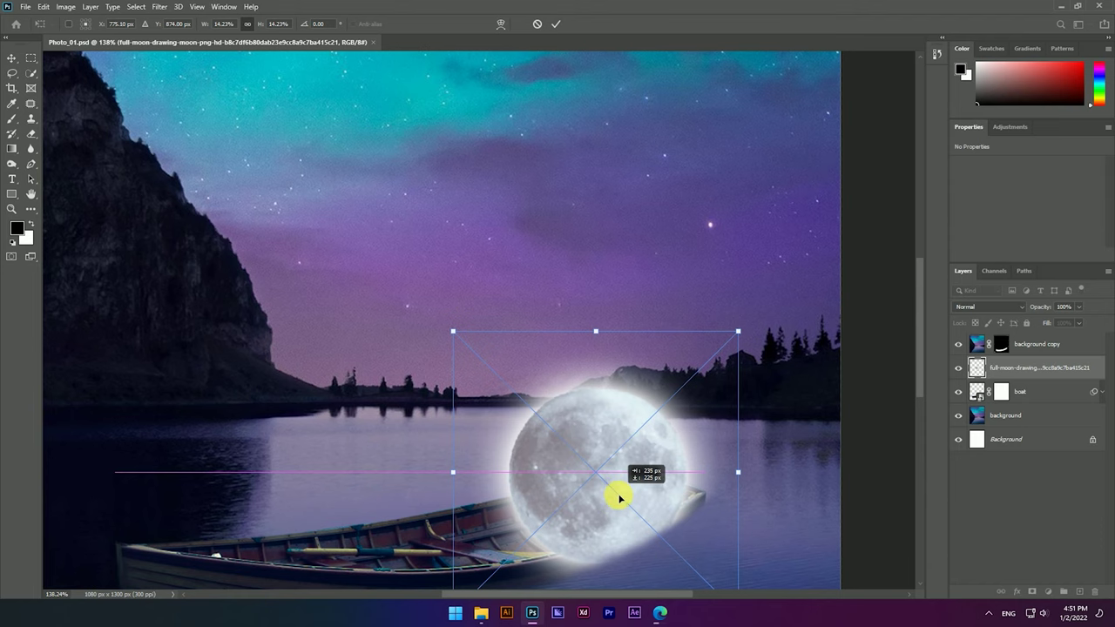
pyautogui.click(556, 22)
pyautogui.scroll(2, 677, 517)
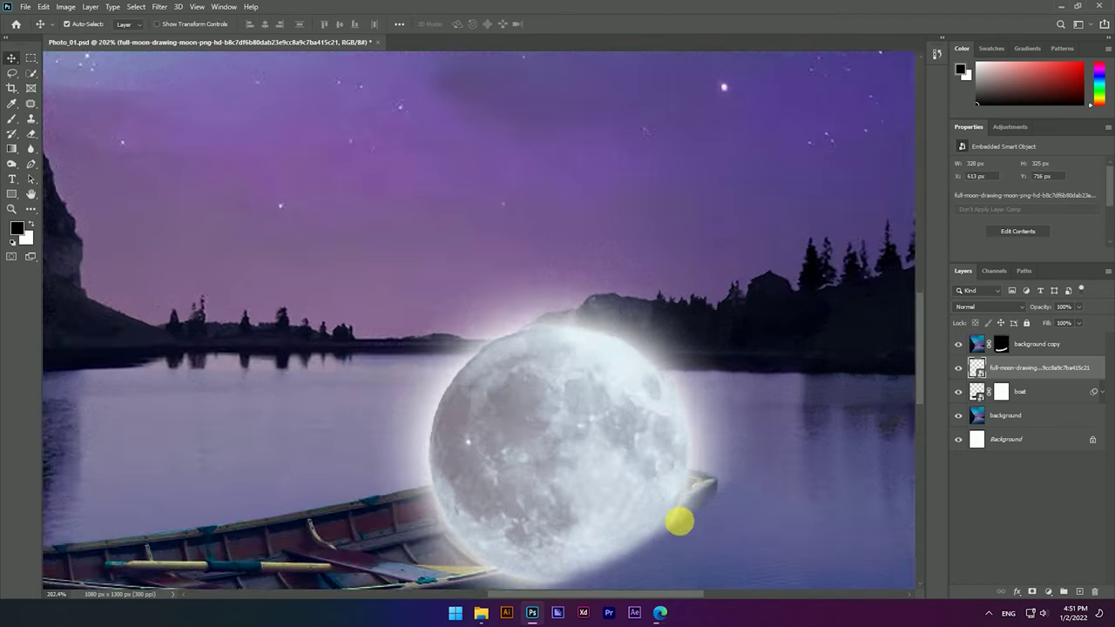
pyautogui.scroll(2, 672, 505)
pyautogui.scroll(1, 661, 380)
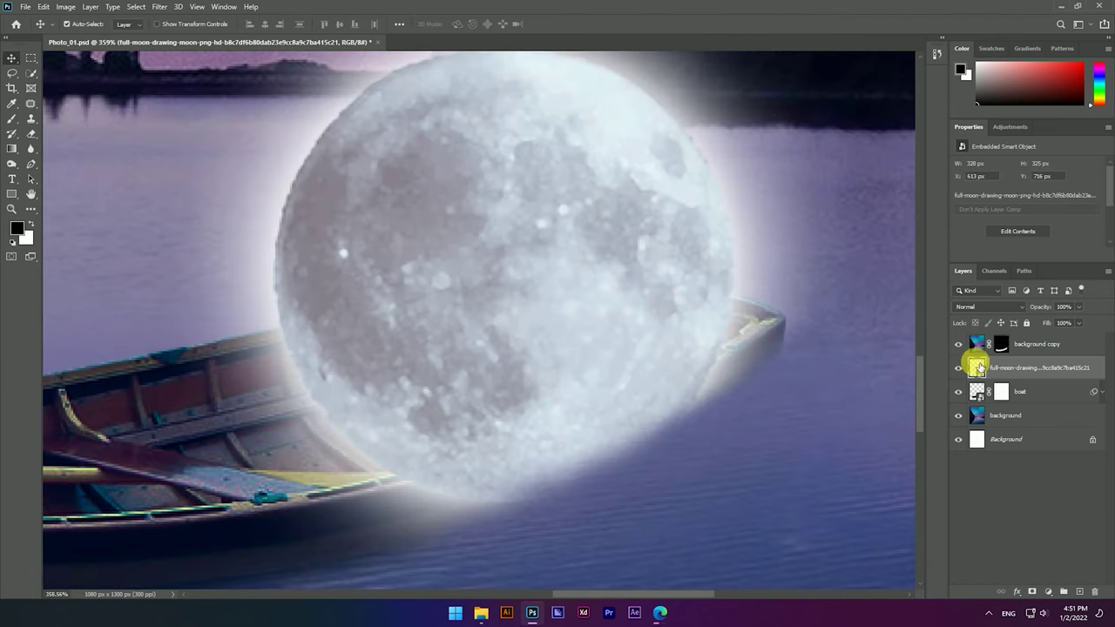
# Step: Lasso the boat's interior plus an arc over the lake, with the moon's mask targeted
pyautogui.click(959, 369)
pyautogui.click(1032, 391)
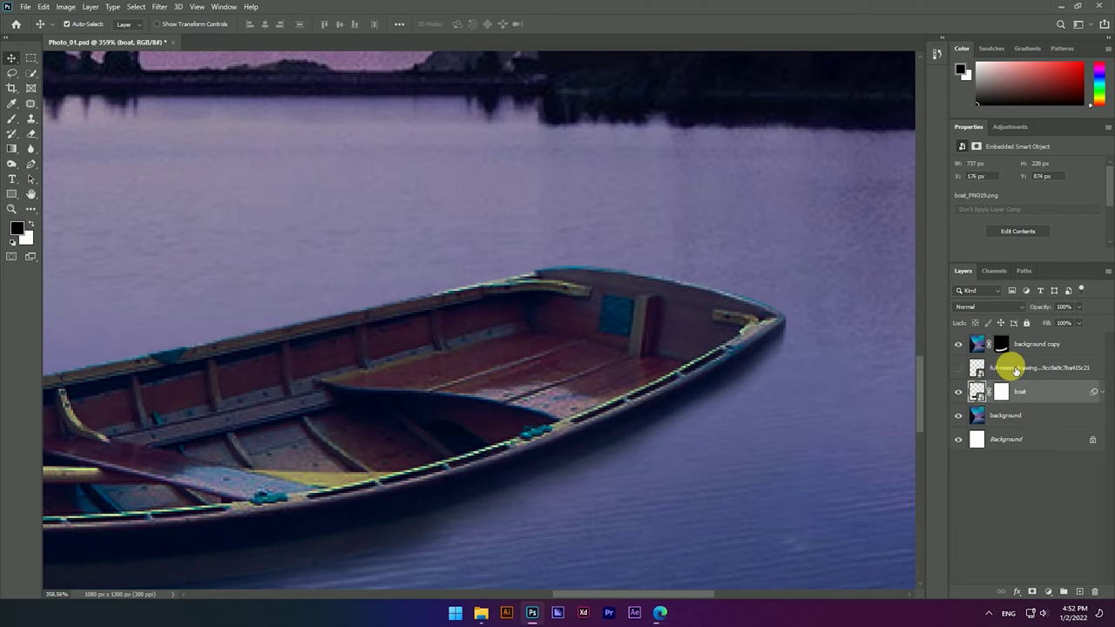
pyautogui.click(1005, 367)
pyautogui.click(1020, 391)
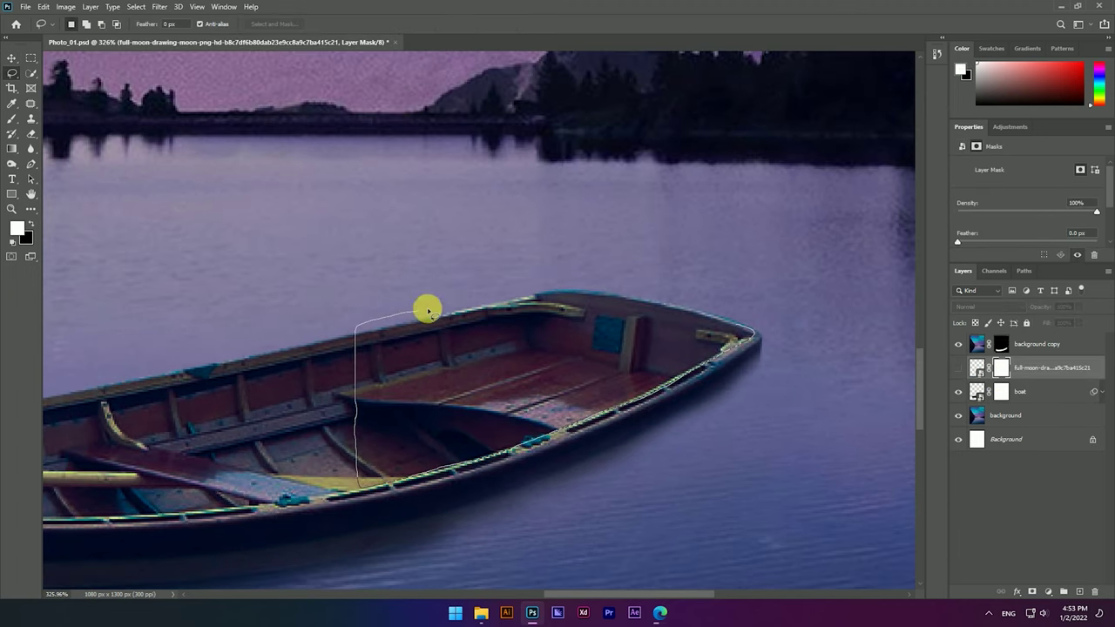
pyautogui.moveTo(739, 326); pyautogui.dragTo(740, 329)
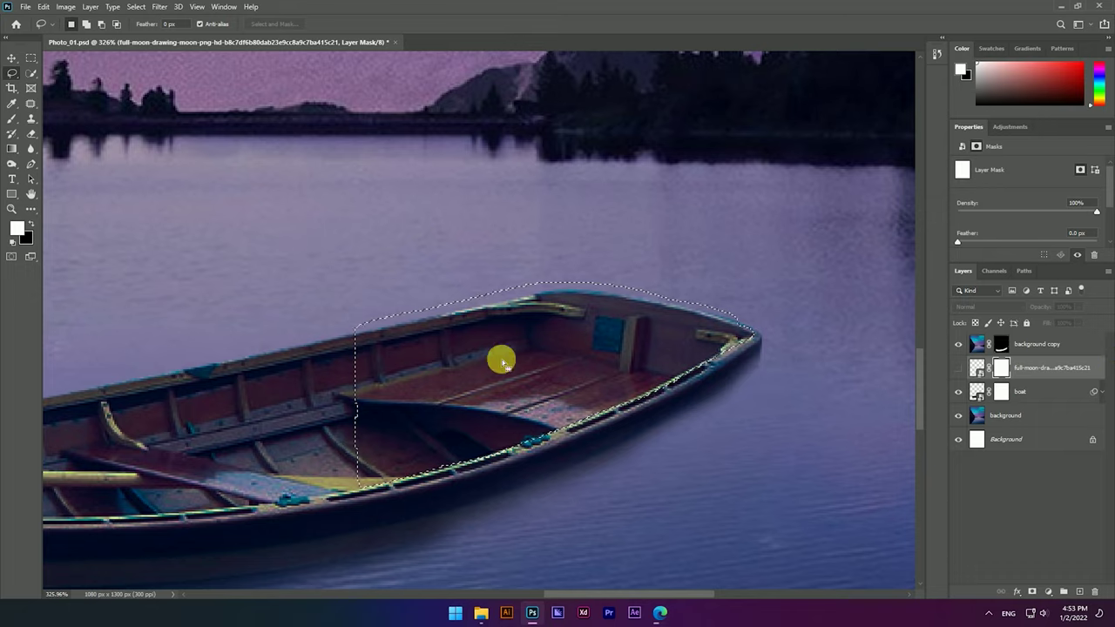
pyautogui.scroll(-2, 497, 354)
pyautogui.moveTo(230, 304); pyautogui.dragTo(707, 218)
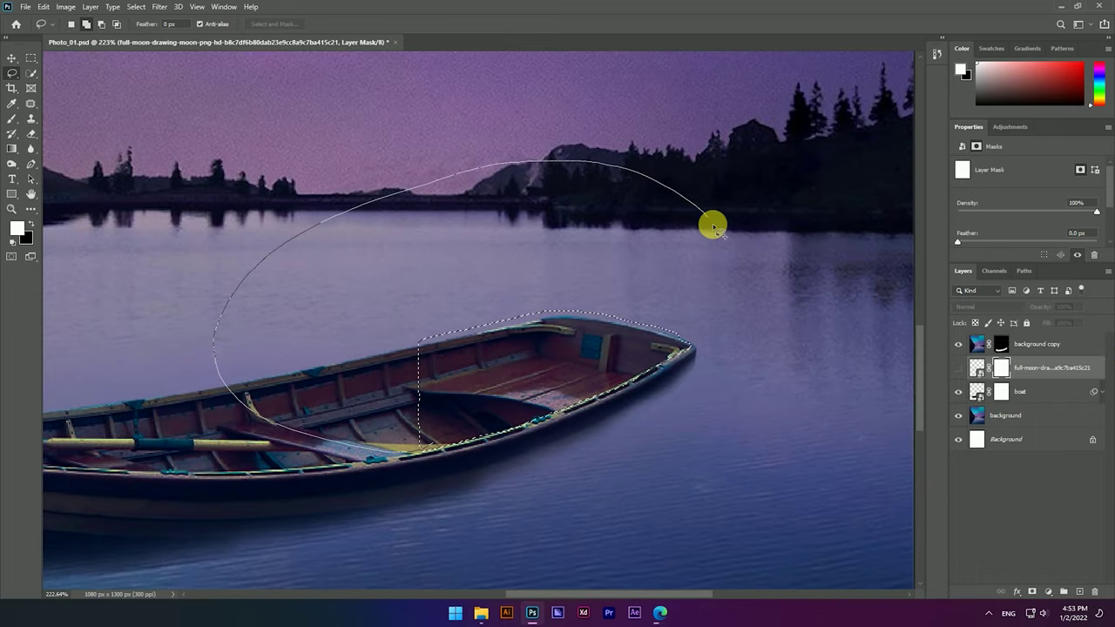
pyautogui.moveTo(696, 343); pyautogui.dragTo(695, 345)
pyautogui.click(959, 369)
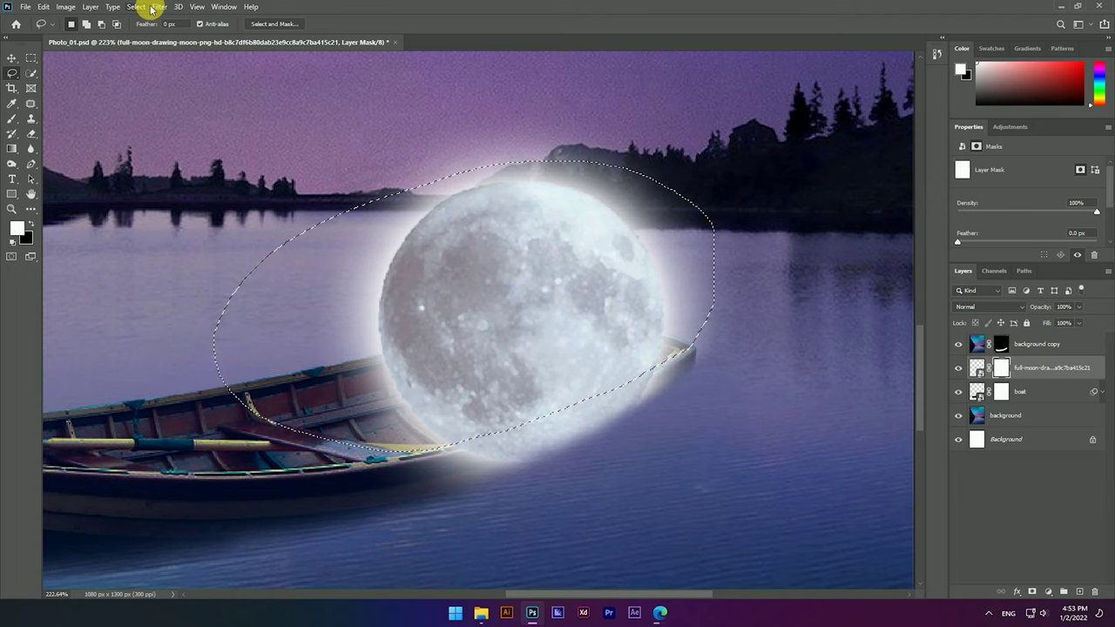
# Step: Invert the selection and paint black on the moon's mask to hide glow over the boat rim
pyautogui.click(10, 121)
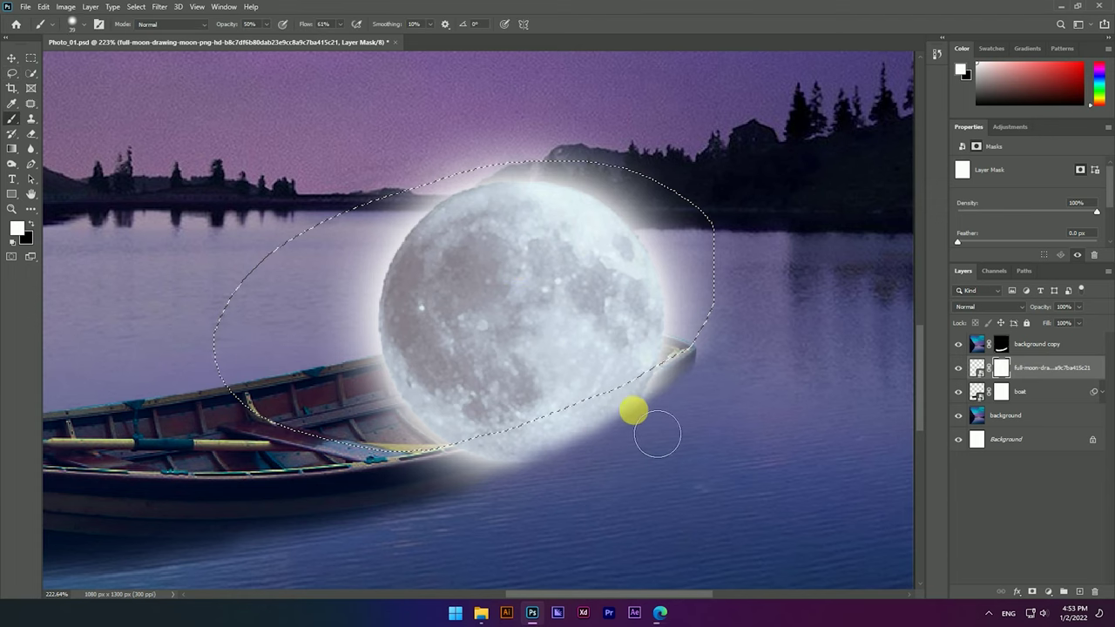
pyautogui.click(128, 7)
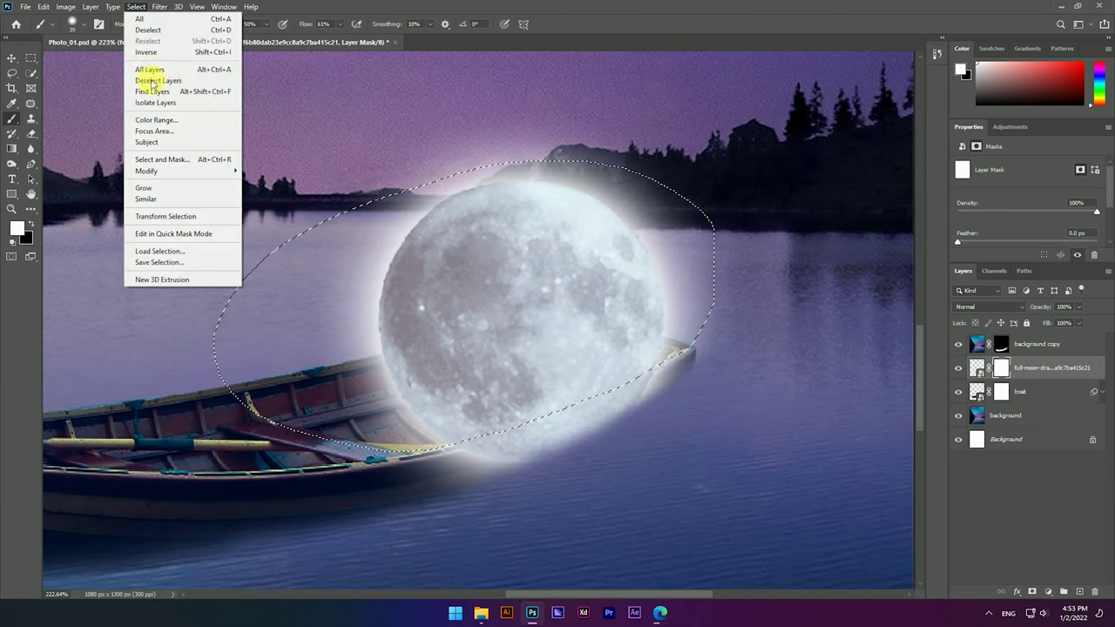
pyautogui.click(144, 47)
pyautogui.moveTo(621, 407); pyautogui.dragTo(563, 483)
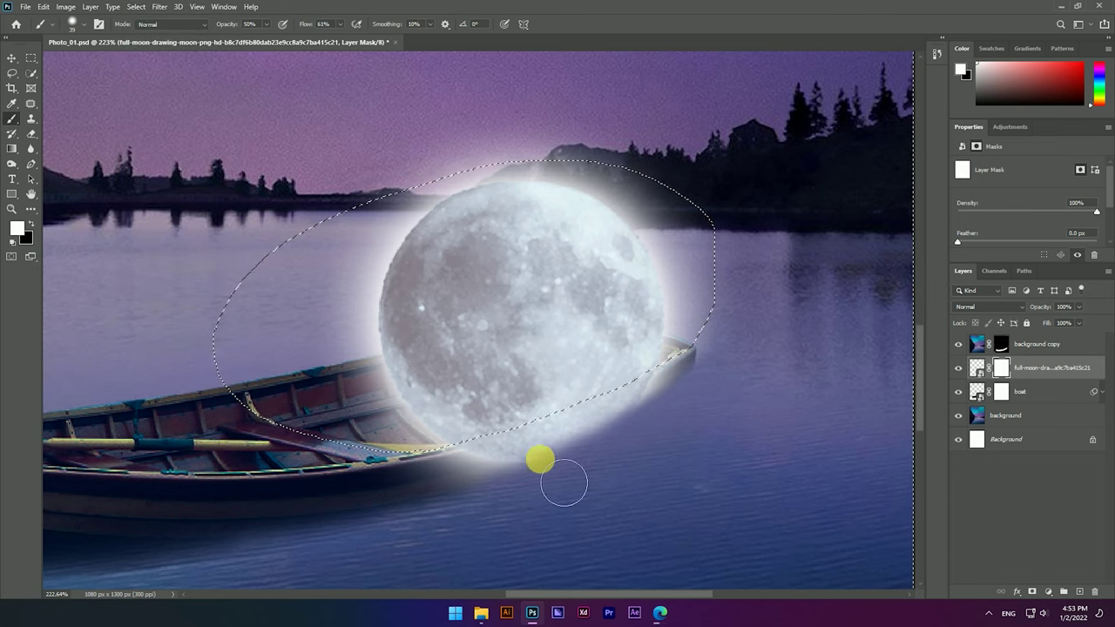
pyautogui.press('x')
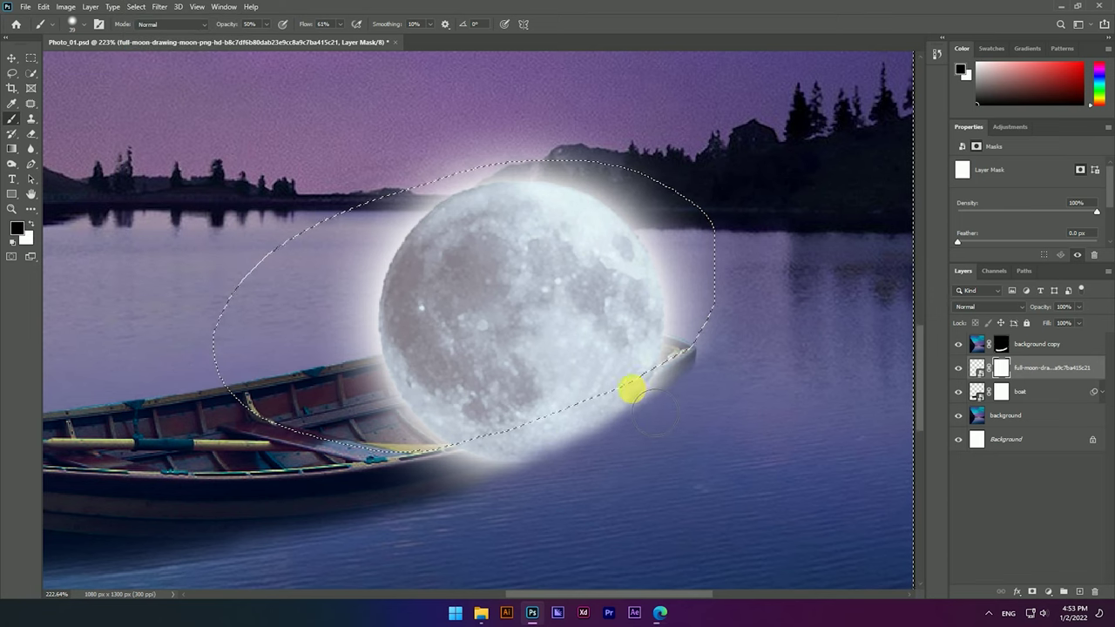
pyautogui.moveTo(703, 373)
pyautogui.mouseDown()
pyautogui.moveTo(570, 443)
pyautogui.moveTo(684, 381)
pyautogui.mouseUp()
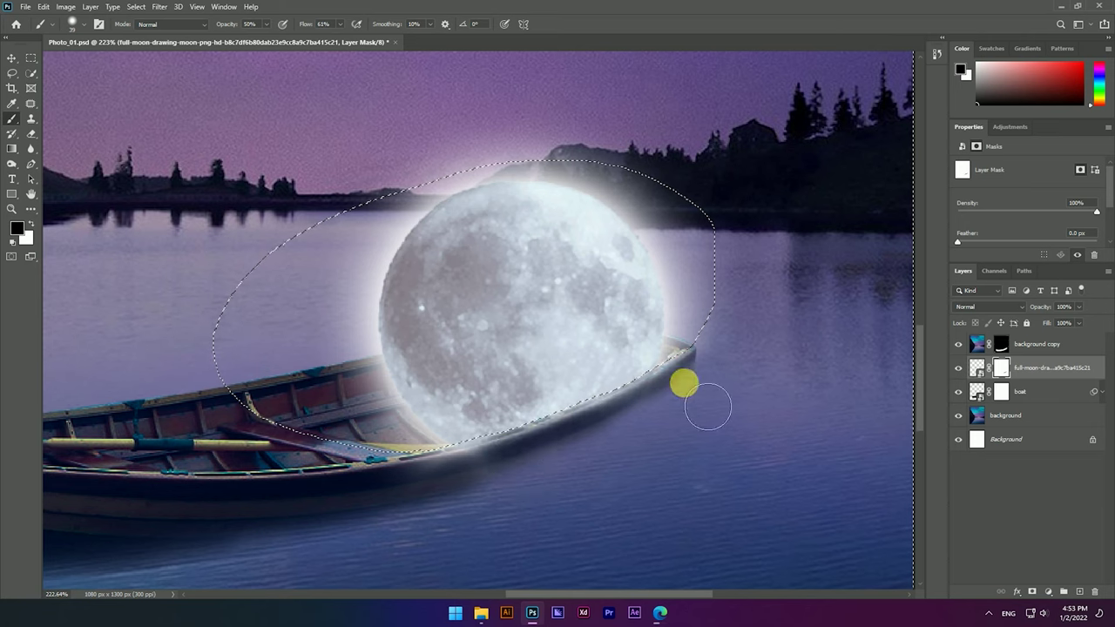
pyautogui.moveTo(553, 469); pyautogui.dragTo(720, 385)
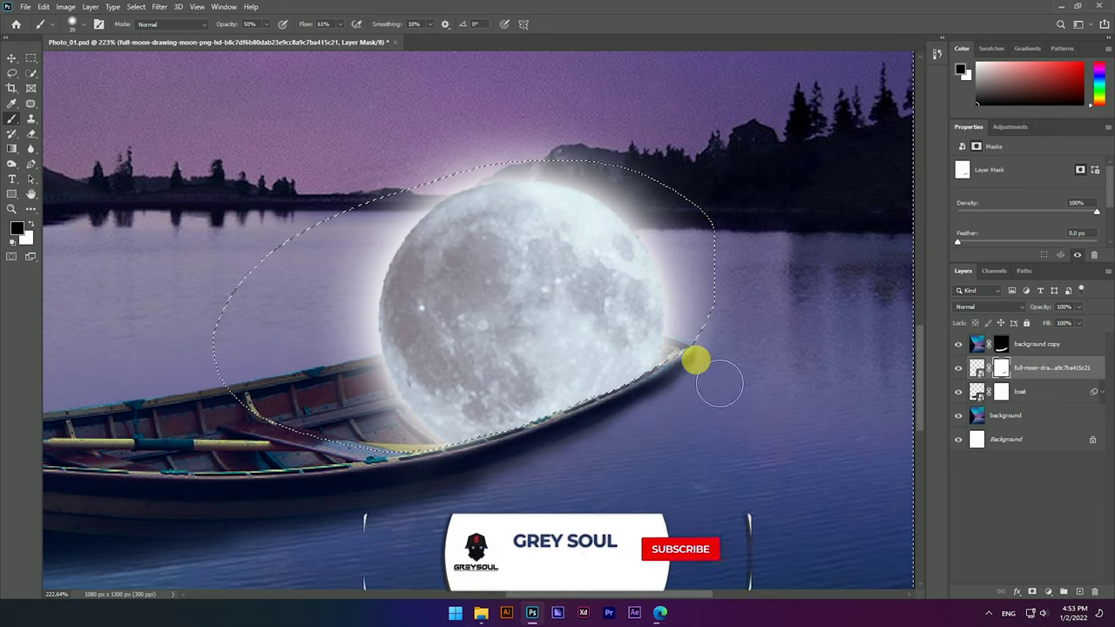
pyautogui.moveTo(642, 415); pyautogui.dragTo(700, 378)
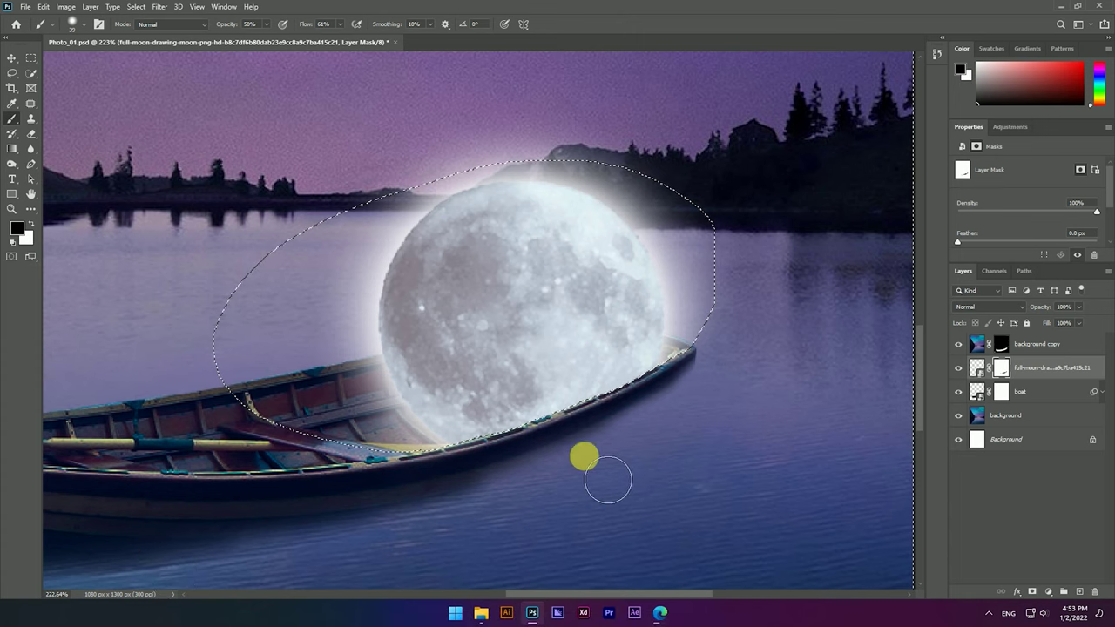
pyautogui.moveTo(654, 427); pyautogui.dragTo(622, 455)
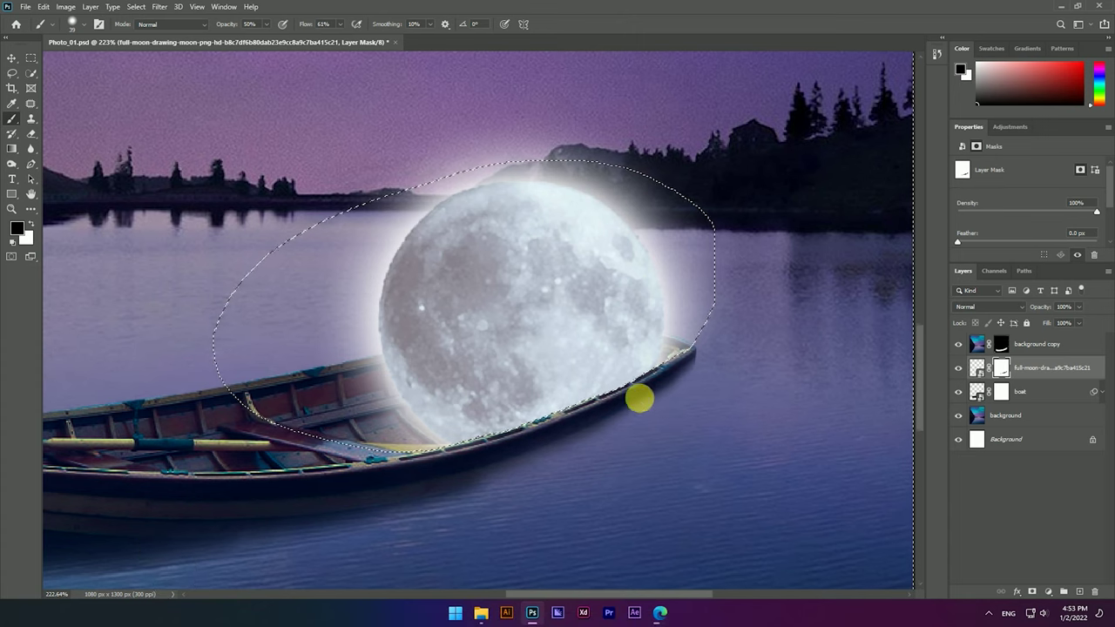
pyautogui.scroll(-4, 710, 331)
pyautogui.scroll(4, 714, 304)
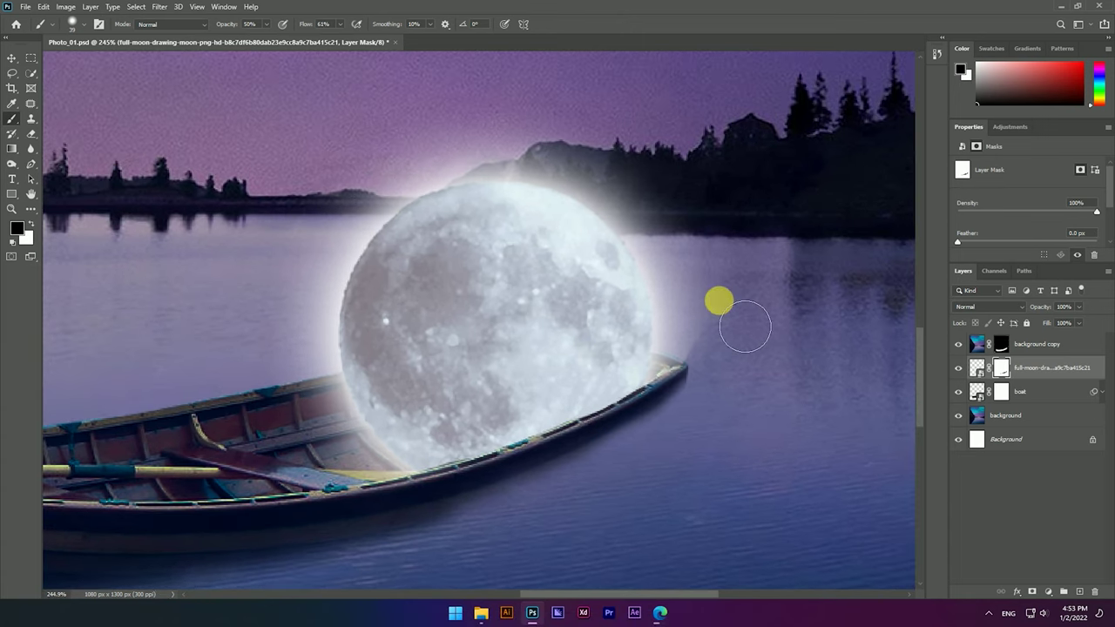
# Step: Zoom in and paint white on the moon's mask to restore the moon along the rim
pyautogui.scroll(-4, 717, 299)
pyautogui.scroll(4, 596, 357)
pyautogui.scroll(2, 598, 331)
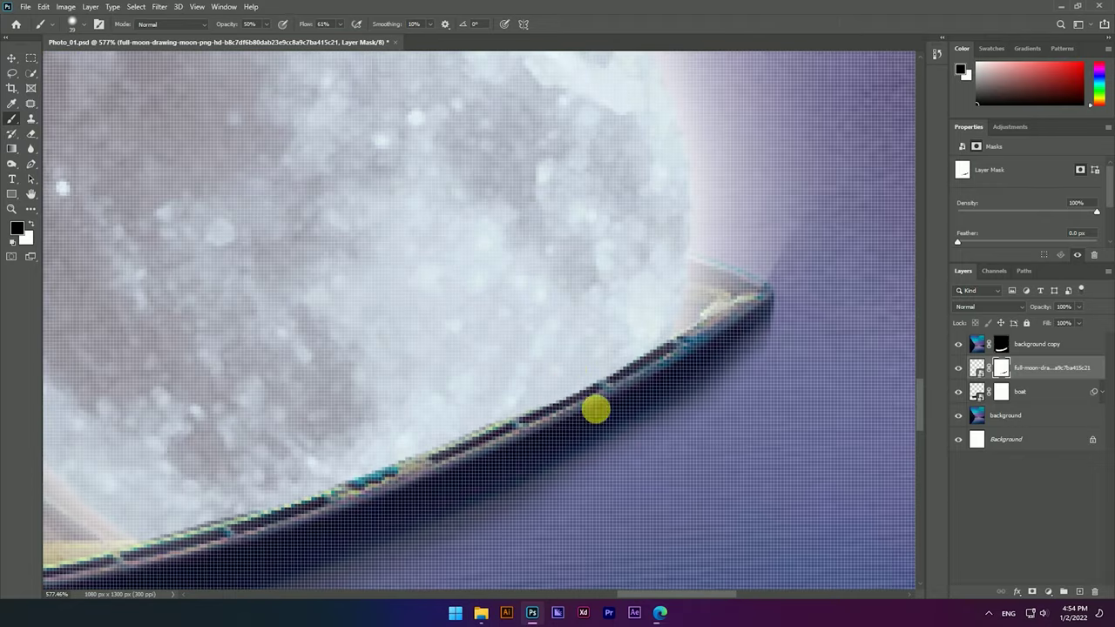
pyautogui.scroll(-2, 694, 356)
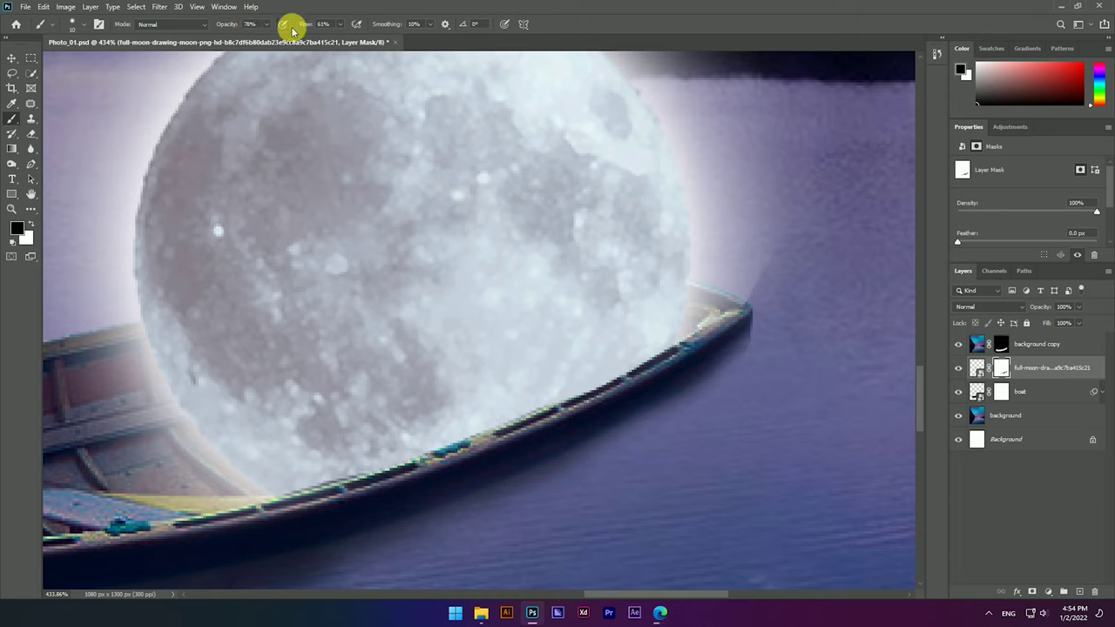
pyautogui.scroll(3, 274, 485)
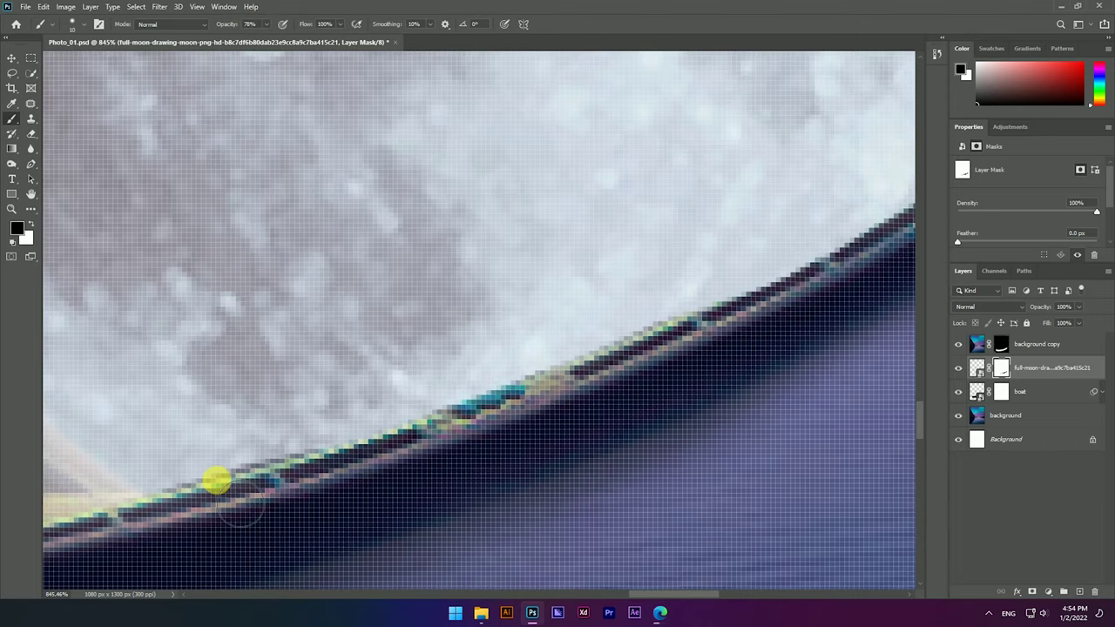
pyautogui.press('x')
pyautogui.moveTo(223, 479); pyautogui.dragTo(449, 403)
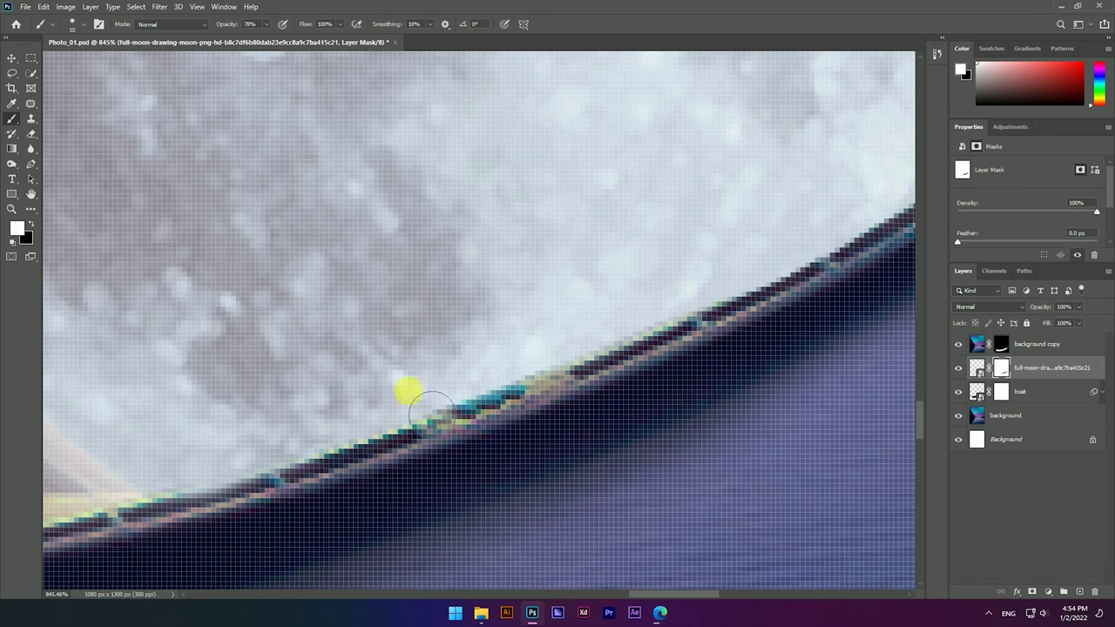
pyautogui.moveTo(396, 419)
pyautogui.mouseDown()
pyautogui.moveTo(722, 291)
pyautogui.moveTo(217, 485)
pyautogui.moveTo(628, 283)
pyautogui.mouseUp()
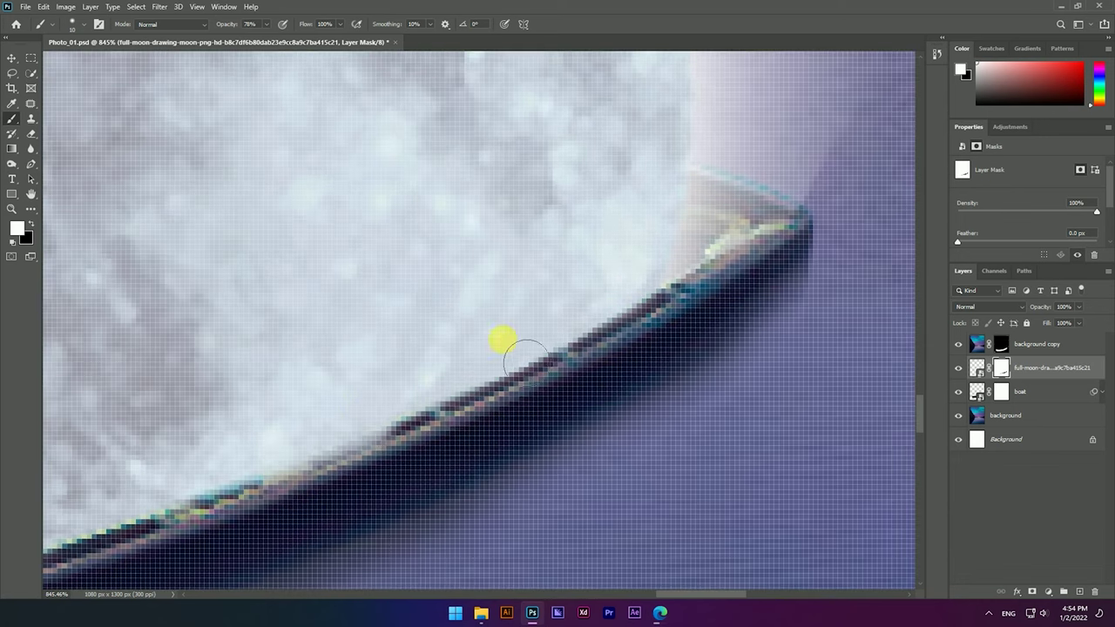
# Step: Paint black along the boat rim up to the bow tip, hiding the moon's overlap and glow
pyautogui.moveTo(329, 448); pyautogui.dragTo(567, 336)
pyautogui.press('x')
pyautogui.moveTo(587, 386)
pyautogui.mouseDown()
pyautogui.moveTo(776, 294)
pyautogui.moveTo(505, 428)
pyautogui.moveTo(386, 410)
pyautogui.mouseUp()
pyautogui.moveTo(704, 286)
pyautogui.mouseDown()
pyautogui.moveTo(311, 460)
pyautogui.moveTo(471, 399)
pyautogui.mouseUp()
pyautogui.scroll(-2, 471, 399)
pyautogui.scroll(-2, 497, 371)
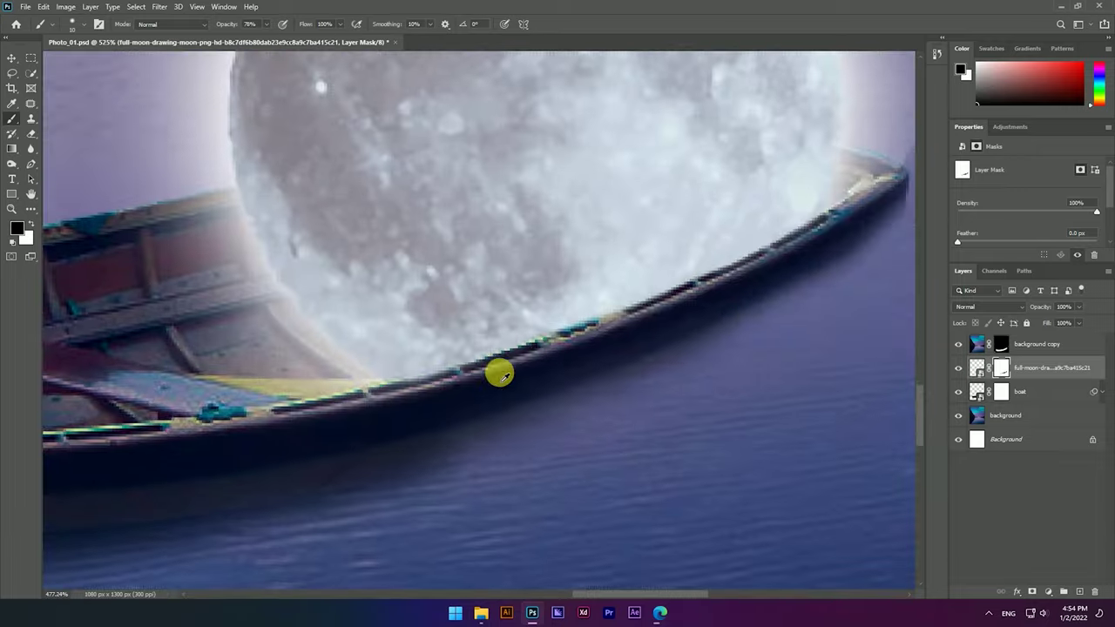
pyautogui.scroll(-1, 419, 399)
pyautogui.moveTo(419, 399); pyautogui.dragTo(728, 293)
pyautogui.scroll(-3, 803, 233)
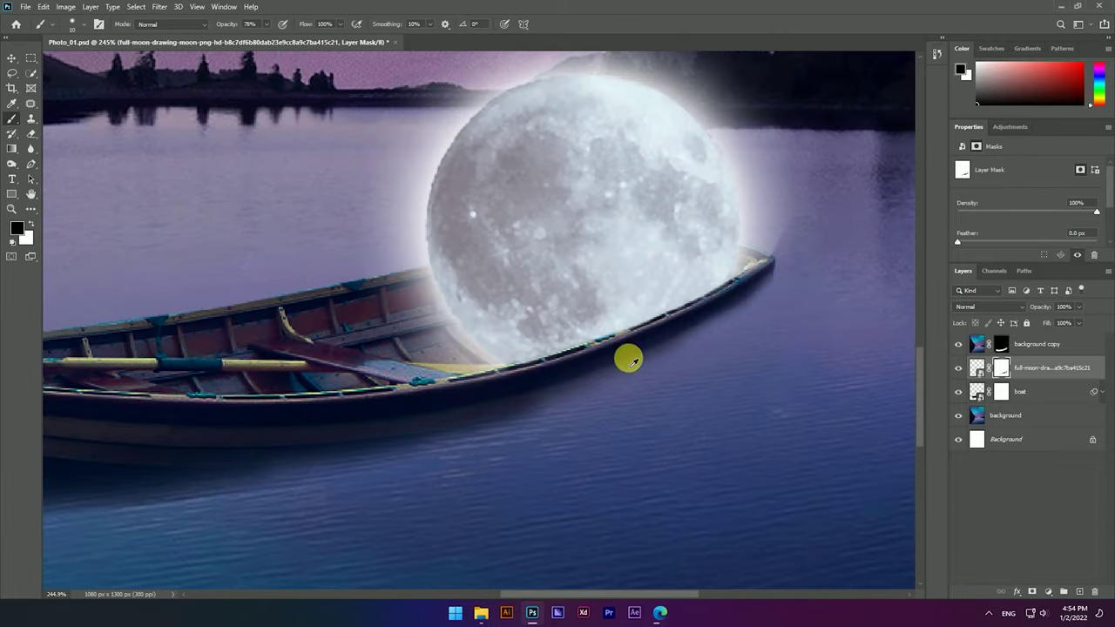
pyautogui.scroll(3, 627, 360)
pyautogui.moveTo(746, 259); pyautogui.dragTo(700, 196)
pyautogui.scroll(-2, 740, 236)
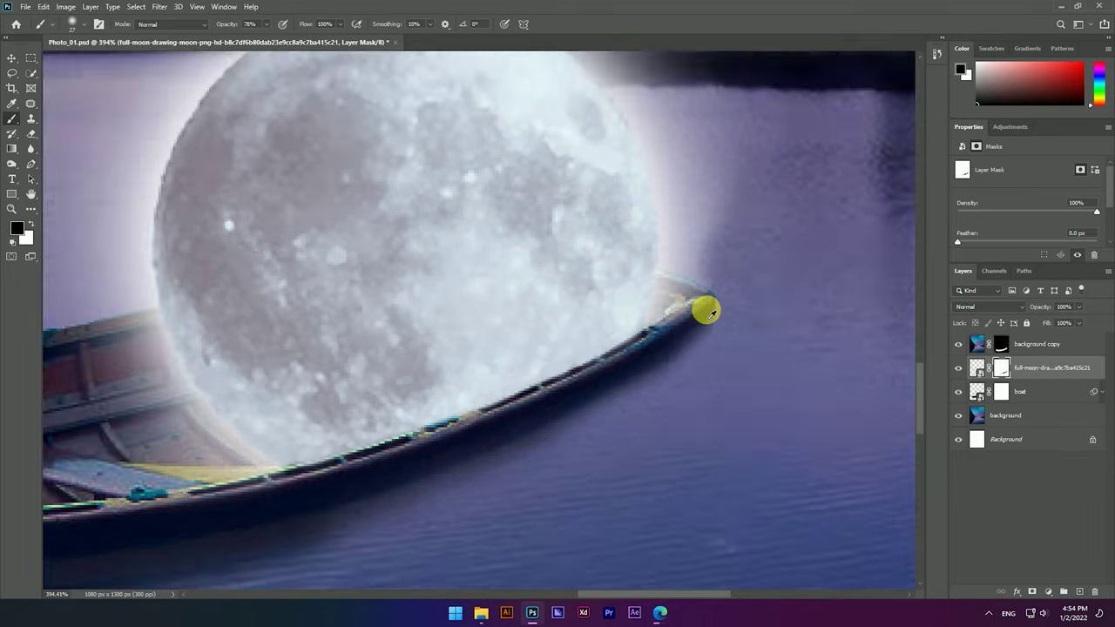
pyautogui.scroll(-2, 704, 309)
pyautogui.scroll(-1, 703, 308)
pyautogui.scroll(-3, 699, 338)
pyautogui.scroll(4, 578, 403)
# Step: Enlarge the brush, lower its Flow, then target the moon layer itself instead of its mask
pyautogui.moveTo(685, 398); pyautogui.dragTo(696, 401)
pyautogui.click(307, 25)
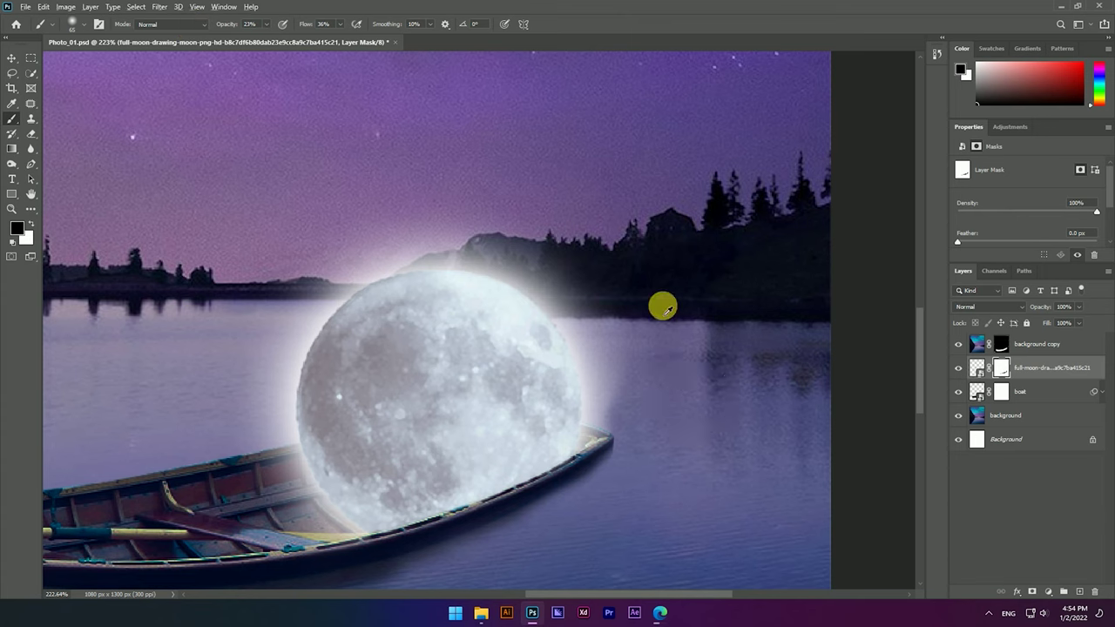
pyautogui.scroll(-1, 662, 304)
pyautogui.scroll(1, 722, 368)
pyautogui.scroll(-2, 722, 368)
pyautogui.press('v')
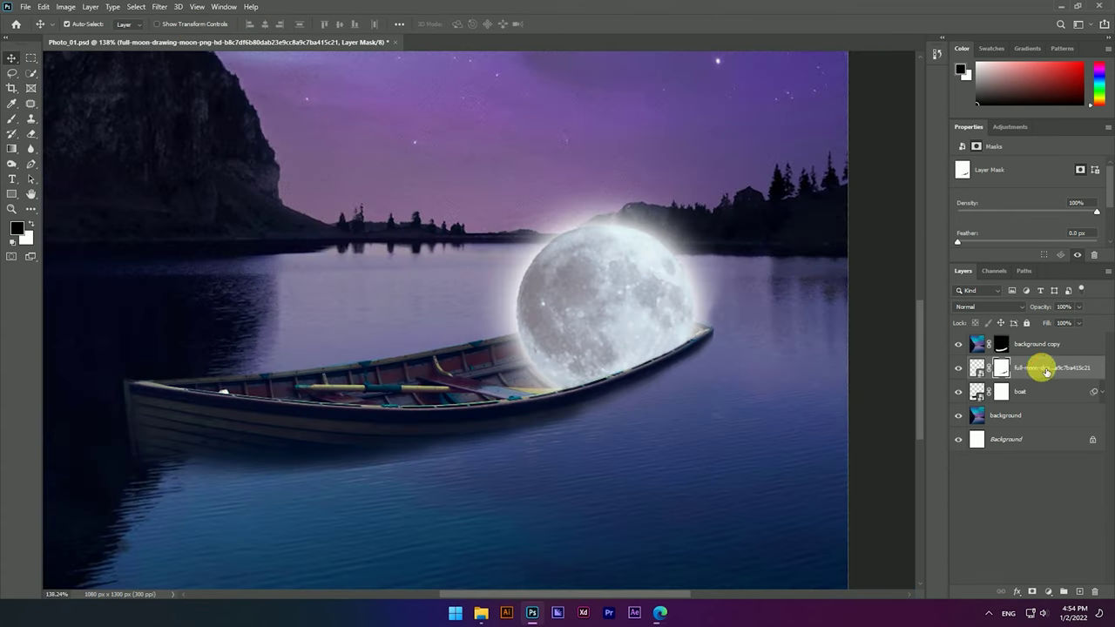
pyautogui.click(978, 368)
# Step: Apply a Camera Raw filter to the moon: Temperature -20, Exposure +0.25, Contrast +2, Calibration tweaks
pyautogui.hotkey('ctrl', 'shift', 'a')
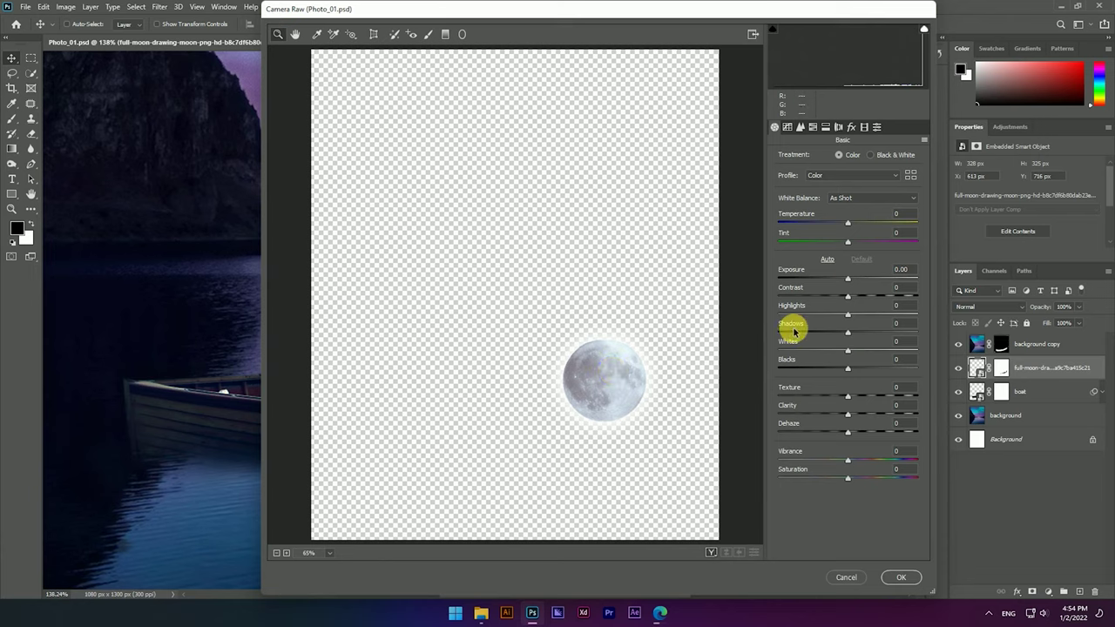
pyautogui.moveTo(848, 279); pyautogui.dragTo(850, 277)
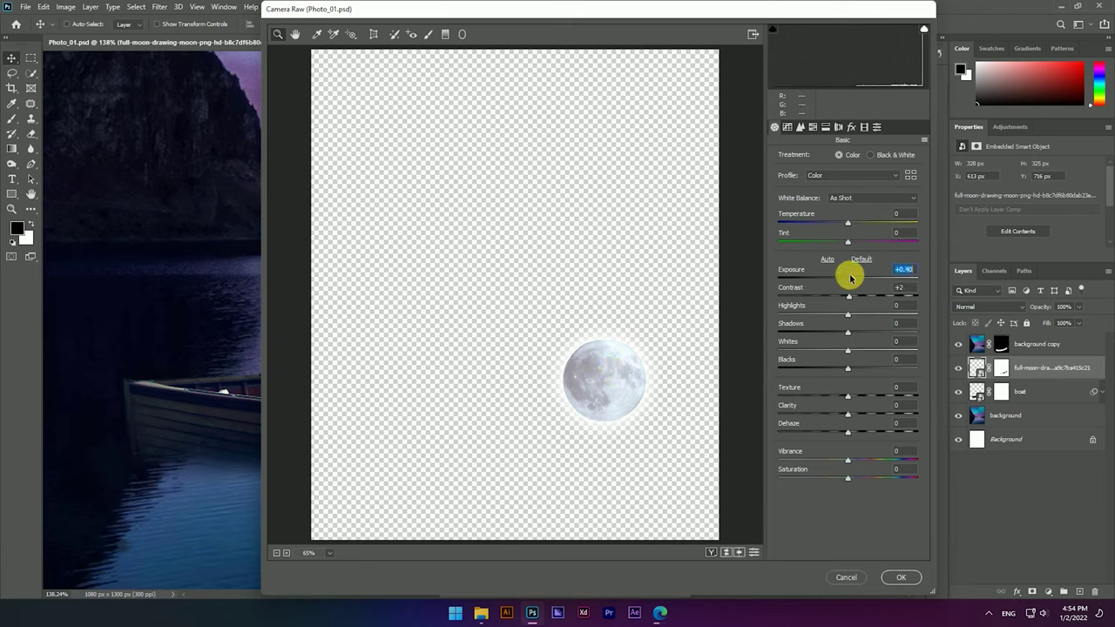
pyautogui.click(851, 128)
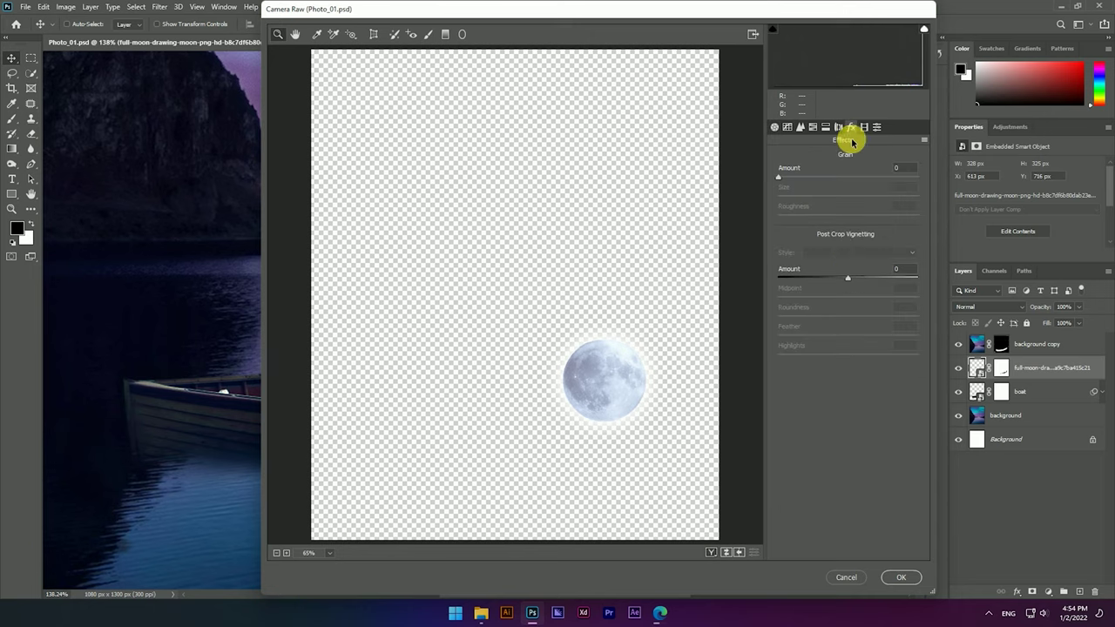
pyautogui.click(863, 128)
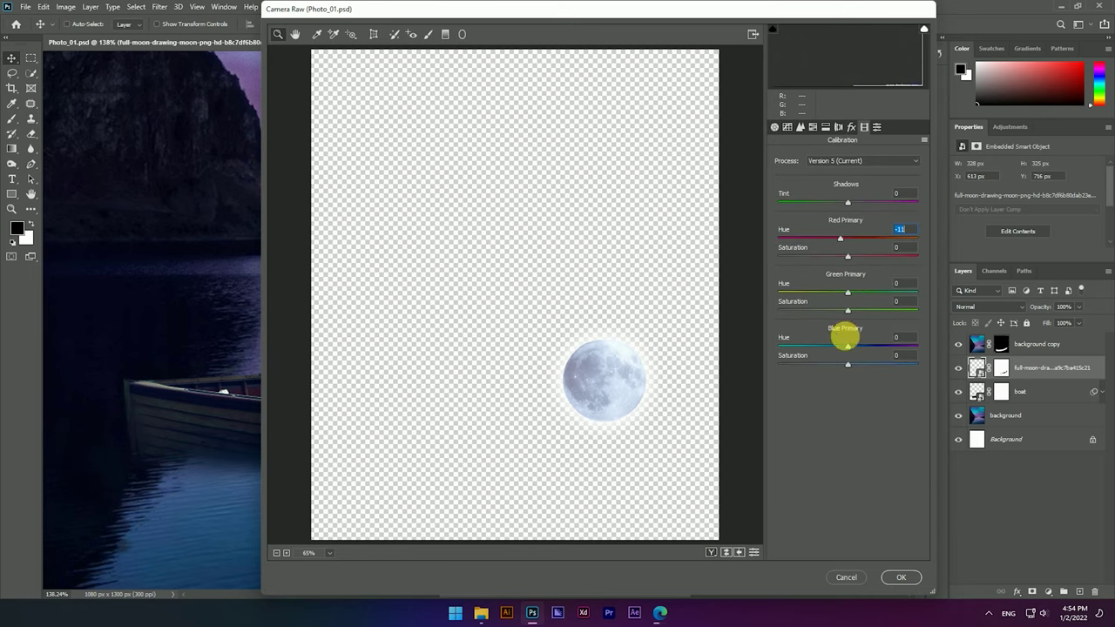
pyautogui.click(900, 580)
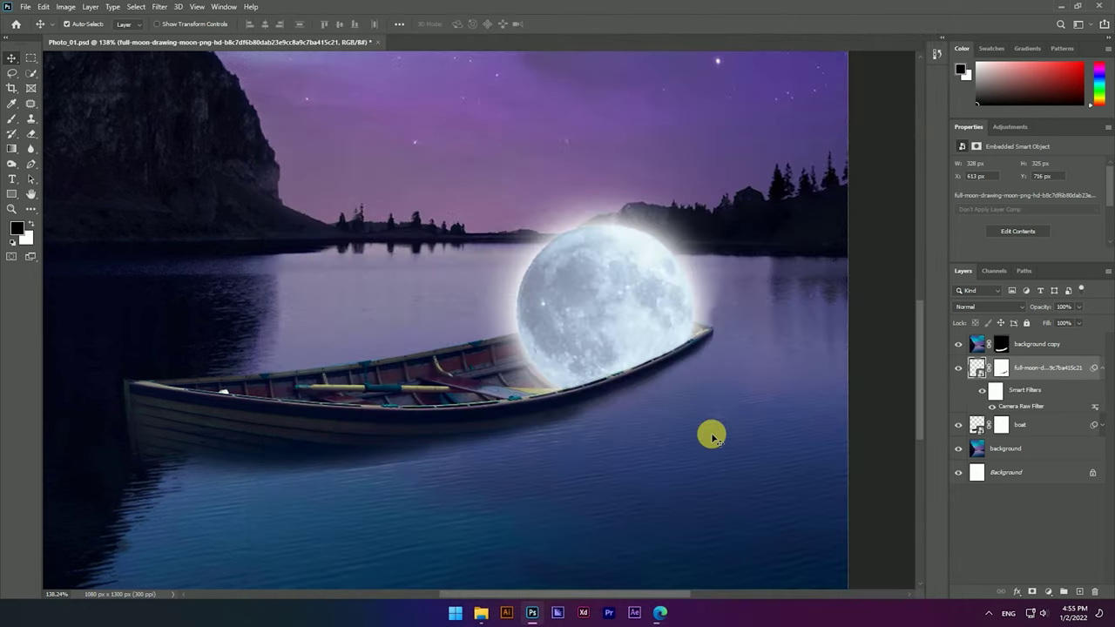
pyautogui.scroll(3, 694, 386)
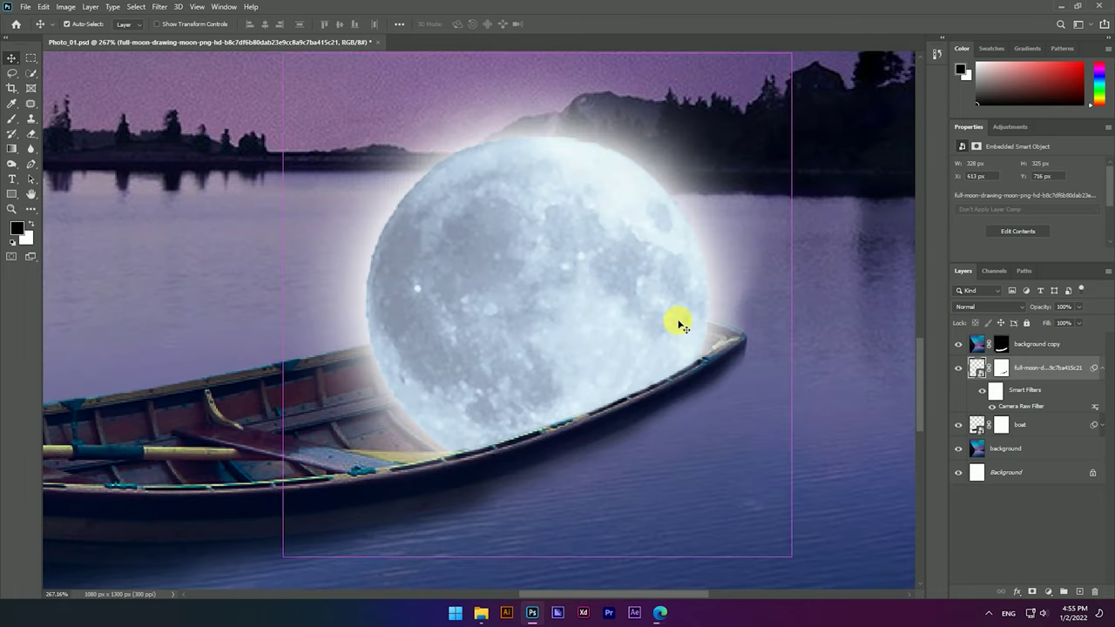
pyautogui.scroll(-3, 680, 326)
pyautogui.scroll(-1, 604, 331)
pyautogui.scroll(2, 642, 358)
pyautogui.scroll(-2, 641, 354)
pyautogui.scroll(-2, 631, 361)
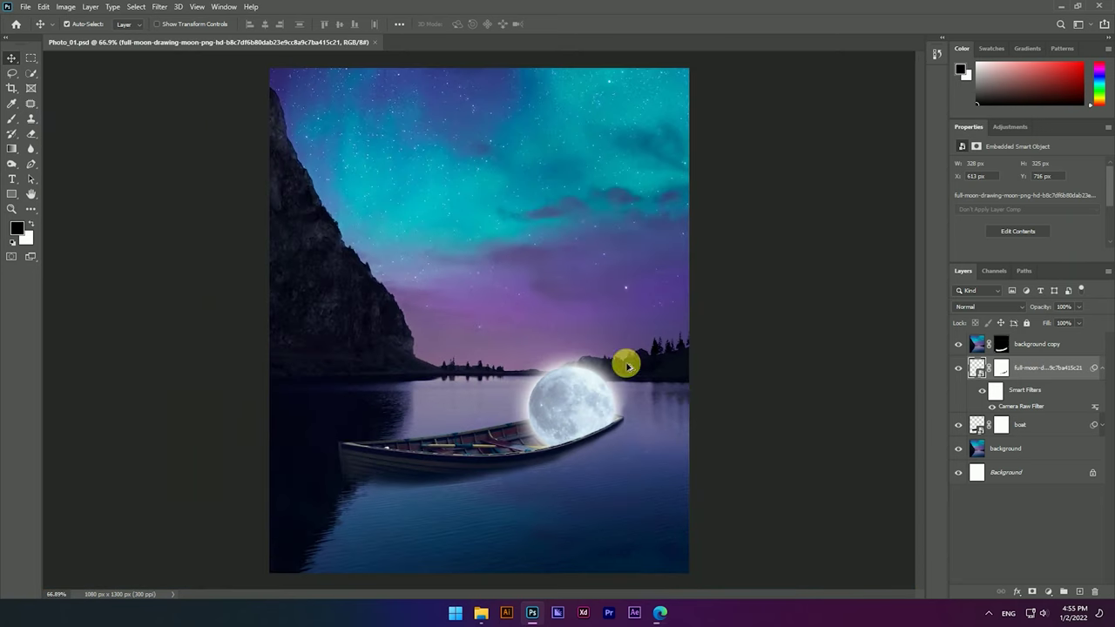
# Step: Drag the polar bear image into the composite, scale it down and place it in the boat
pyautogui.click(483, 615)
pyautogui.click(1041, 277)
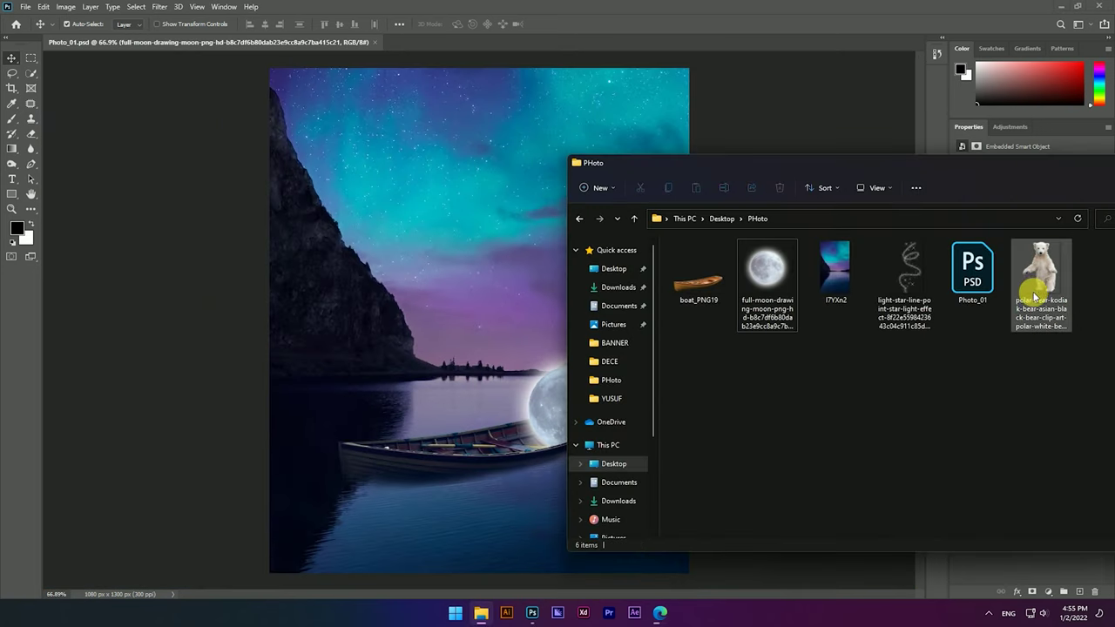
pyautogui.moveTo(1037, 270)
pyautogui.mouseDown()
pyautogui.moveTo(558, 345)
pyautogui.moveTo(490, 398)
pyautogui.mouseUp()
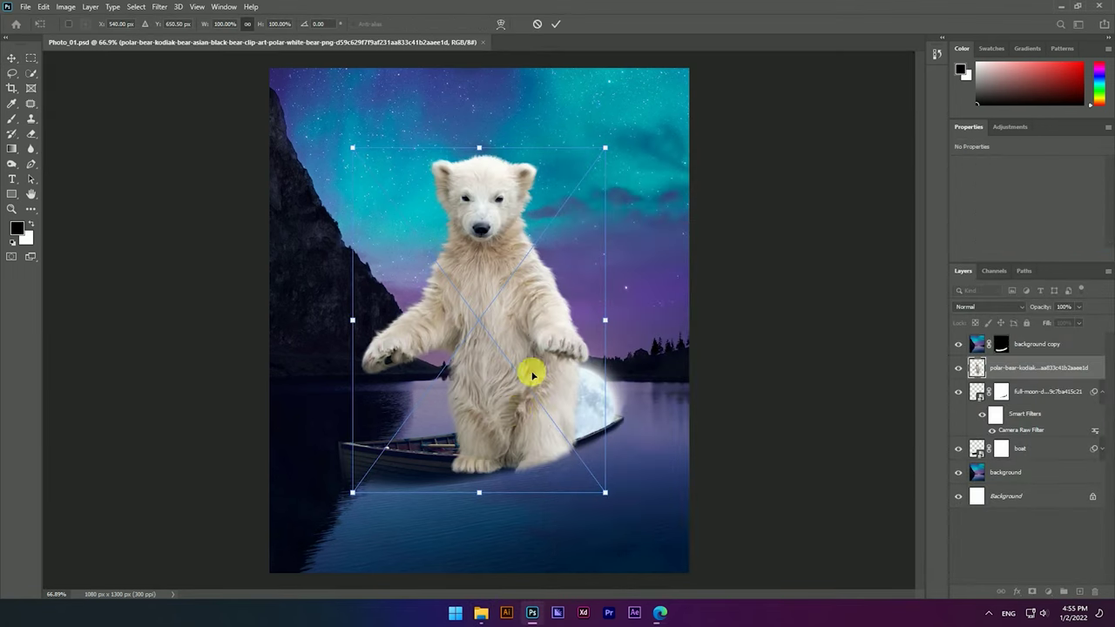
pyautogui.moveTo(609, 327); pyautogui.dragTo(569, 325)
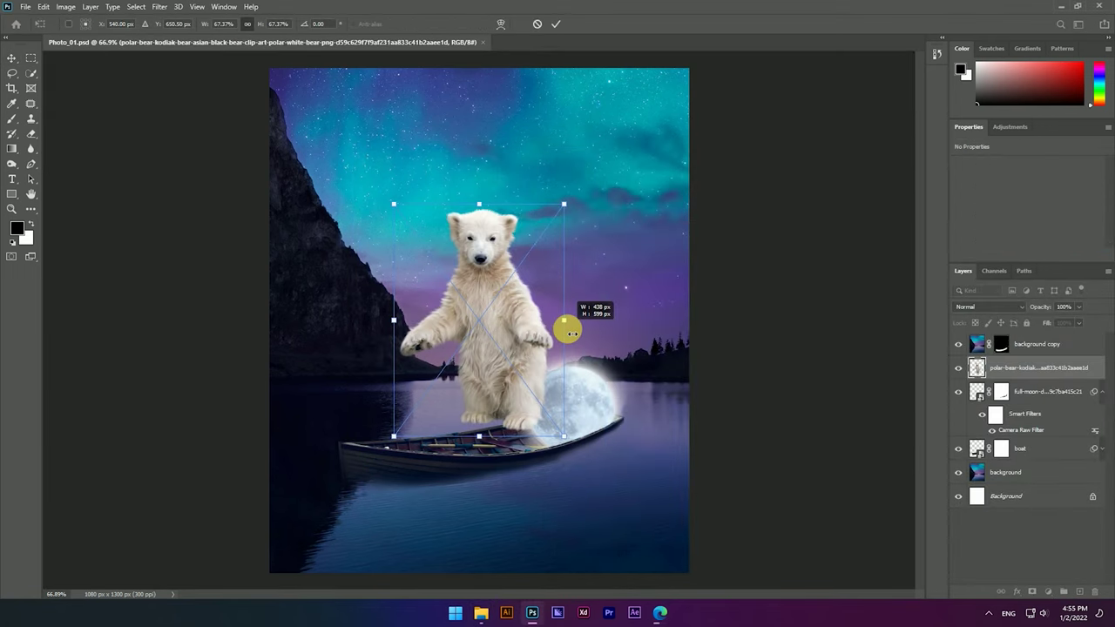
pyautogui.scroll(2, 529, 380)
pyautogui.moveTo(544, 341); pyautogui.dragTo(523, 422)
pyautogui.moveTo(625, 274)
pyautogui.mouseDown()
pyautogui.moveTo(605, 256)
pyautogui.moveTo(530, 261)
pyautogui.moveTo(461, 391)
pyautogui.moveTo(502, 386)
pyautogui.mouseUp()
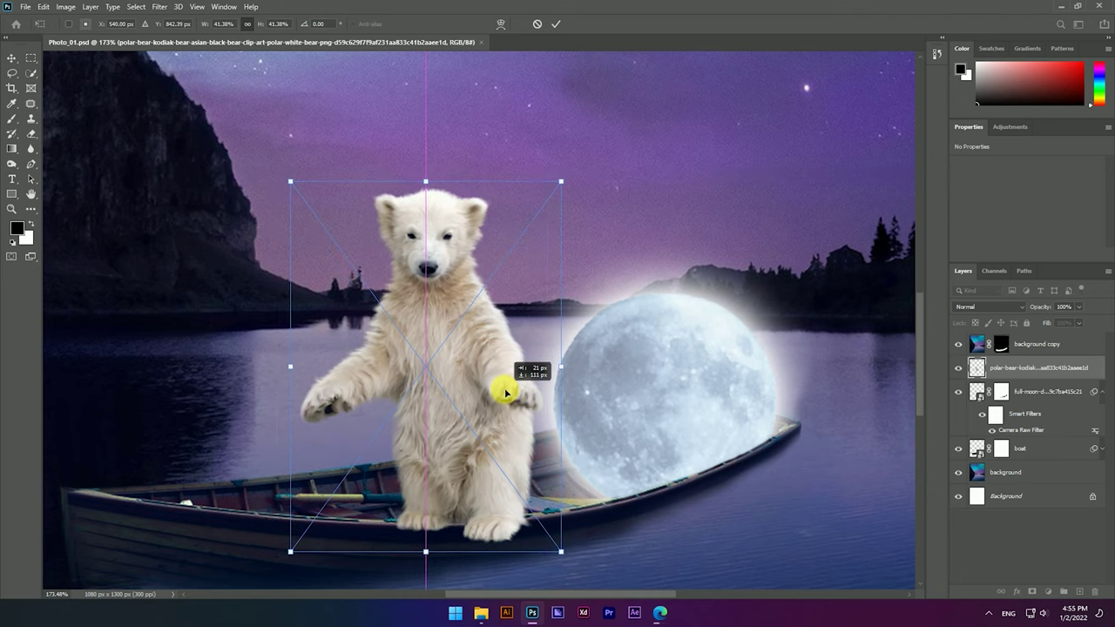
pyautogui.moveTo(506, 387); pyautogui.dragTo(504, 389)
pyautogui.moveTo(559, 360); pyautogui.dragTo(506, 393)
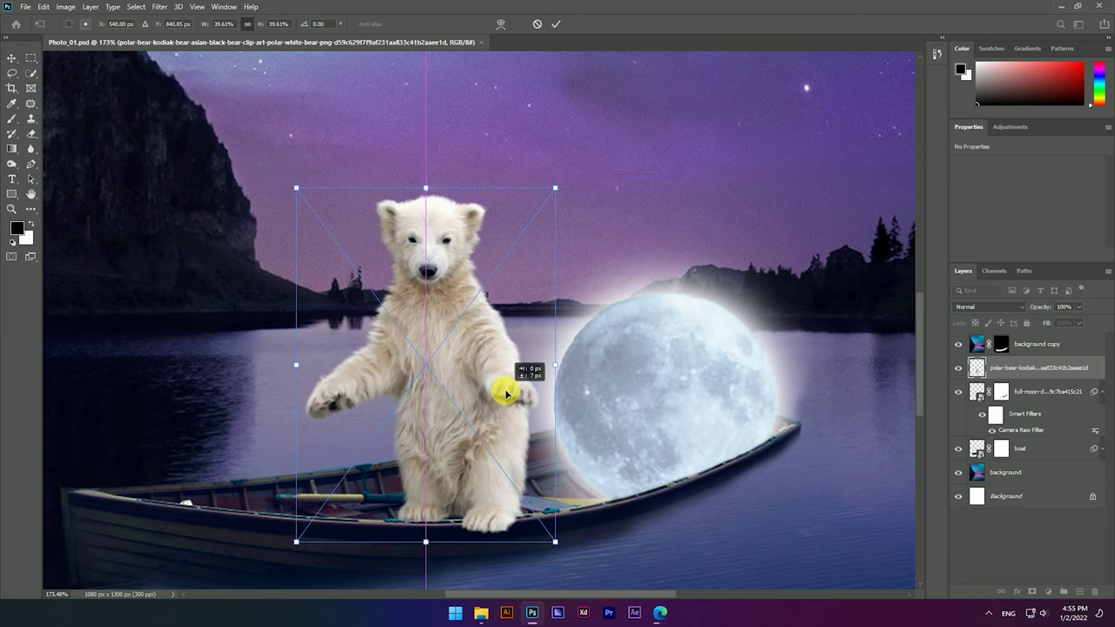
pyautogui.click(556, 24)
# Step: Shrink the bear slightly more with Free Transform, to about 246 × 337 px
pyautogui.scroll(-3, 550, 519)
pyautogui.scroll(-2, 551, 443)
pyautogui.scroll(-1, 540, 465)
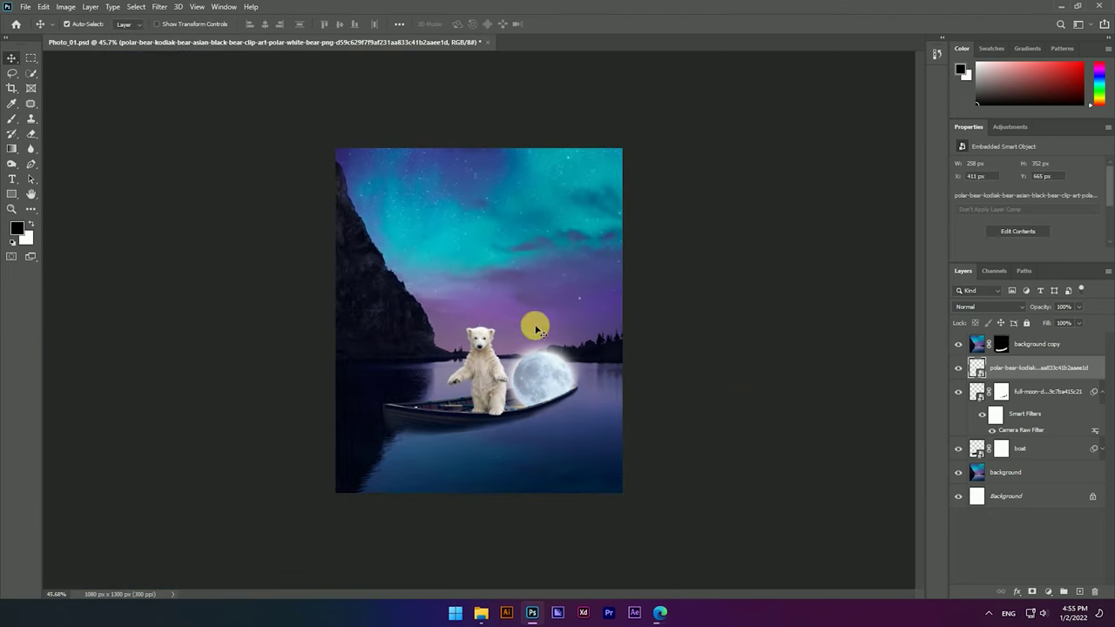
pyautogui.scroll(2, 497, 398)
pyautogui.scroll(4, 523, 448)
pyautogui.scroll(2, 505, 488)
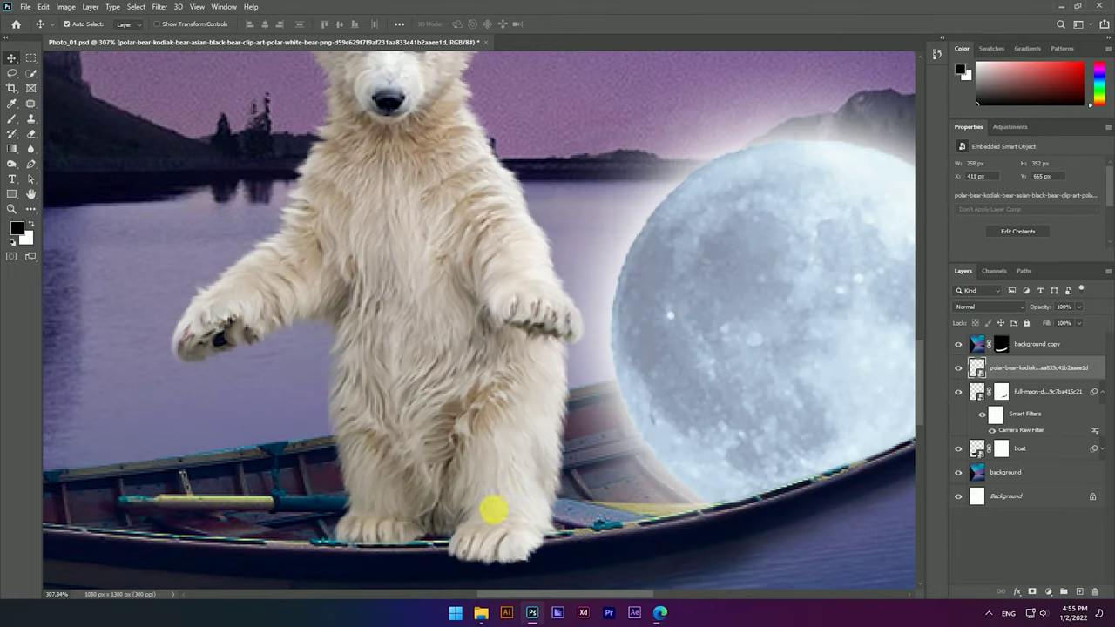
pyautogui.scroll(1, 458, 506)
pyautogui.scroll(1, 494, 520)
pyautogui.scroll(2, 510, 497)
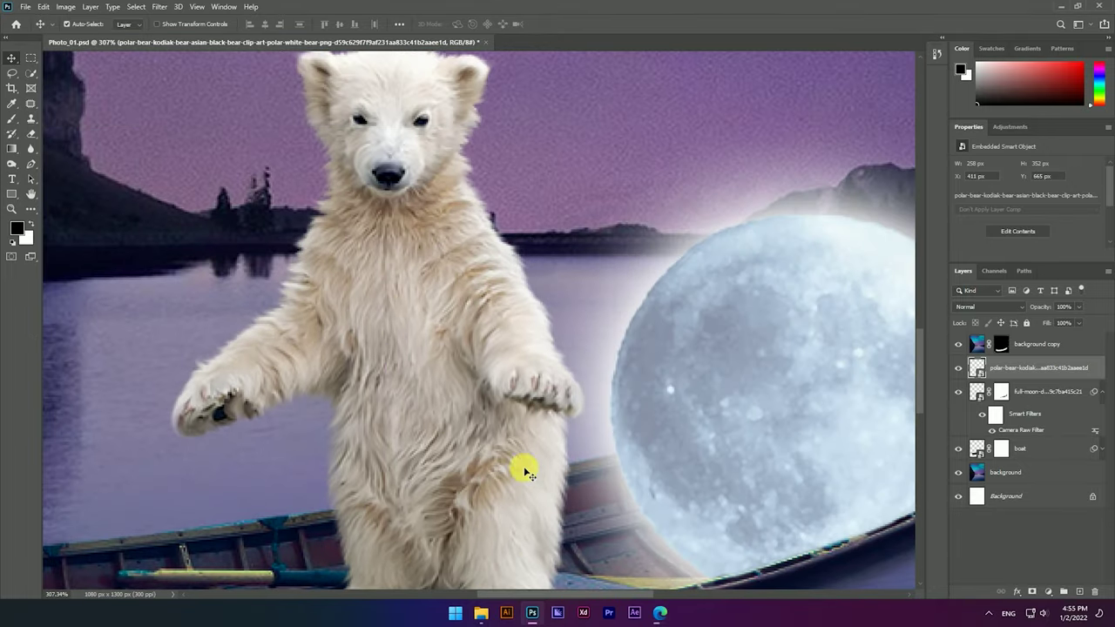
pyautogui.scroll(-2, 611, 384)
pyautogui.scroll(1, 579, 453)
pyautogui.scroll(1, 557, 448)
pyautogui.scroll(1, 493, 422)
pyautogui.scroll(-2, 646, 423)
pyautogui.hotkey('ctrl', 't')
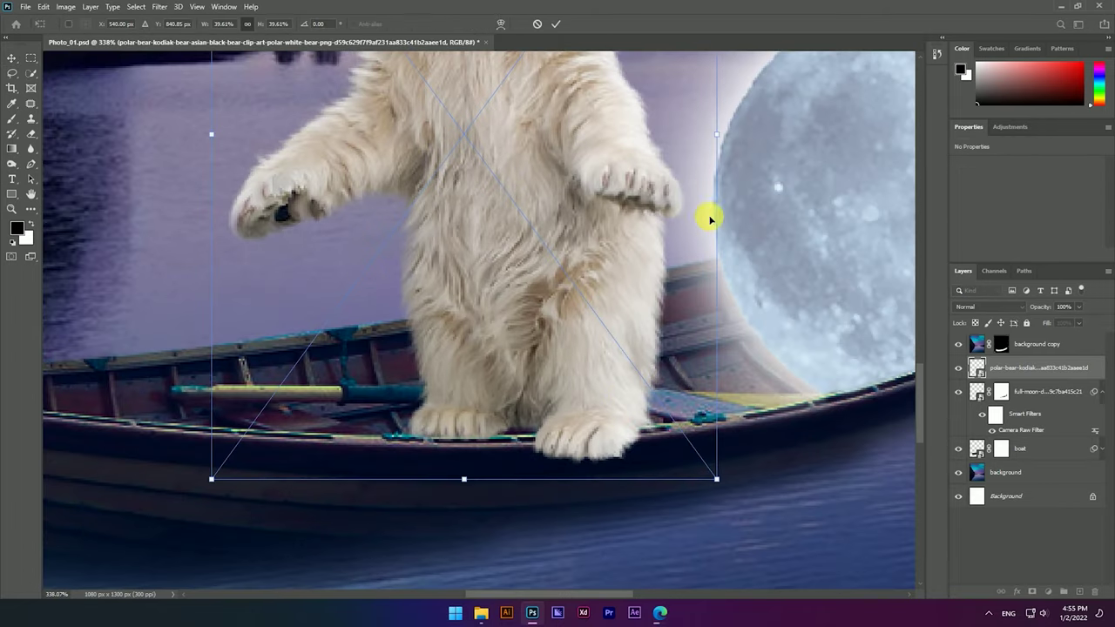
pyautogui.moveTo(719, 147); pyautogui.dragTo(707, 149)
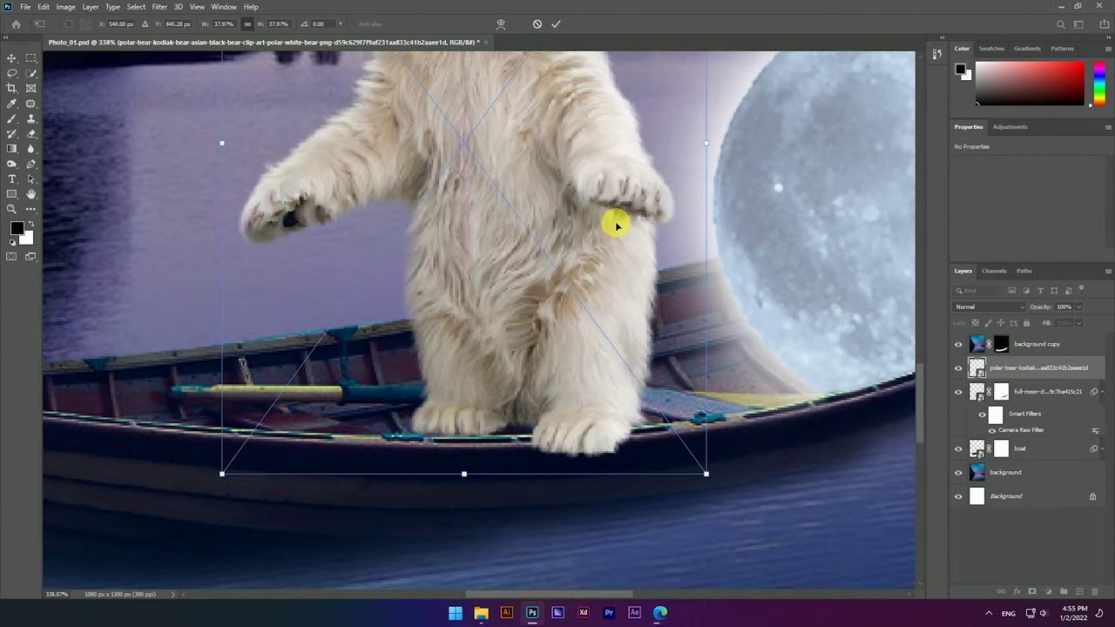
pyautogui.click(554, 26)
# Step: Add a layer mask to the polar bear layer
pyautogui.scroll(-2, 549, 296)
pyautogui.scroll(-2, 547, 298)
pyautogui.scroll(-2, 546, 297)
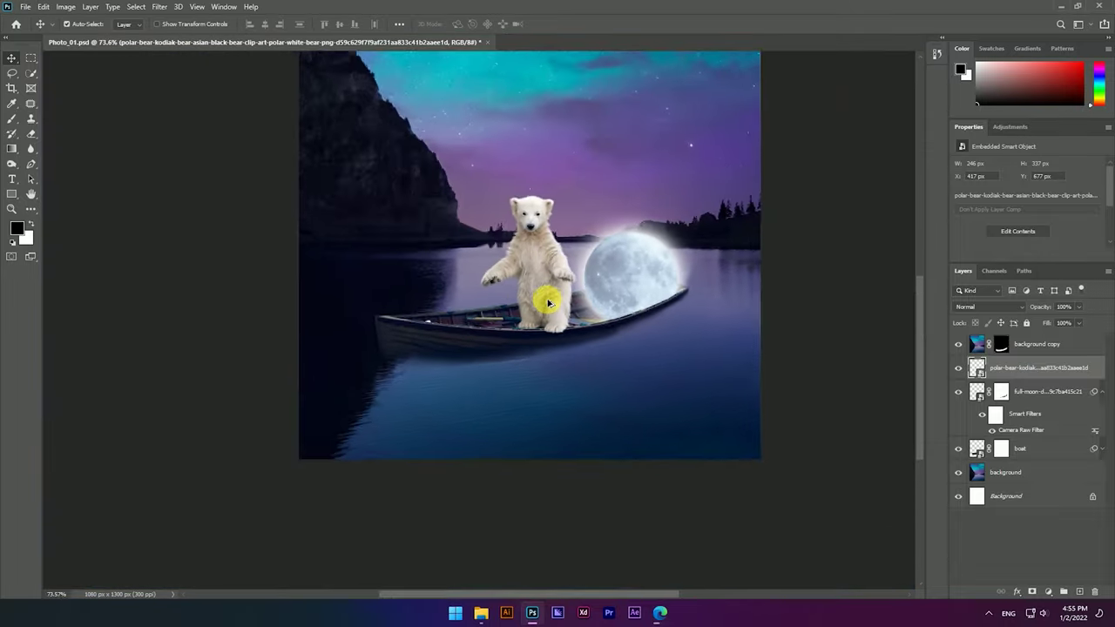
pyautogui.scroll(-1, 546, 297)
pyautogui.scroll(2, 494, 416)
pyautogui.scroll(1, 557, 331)
pyautogui.scroll(2, 570, 398)
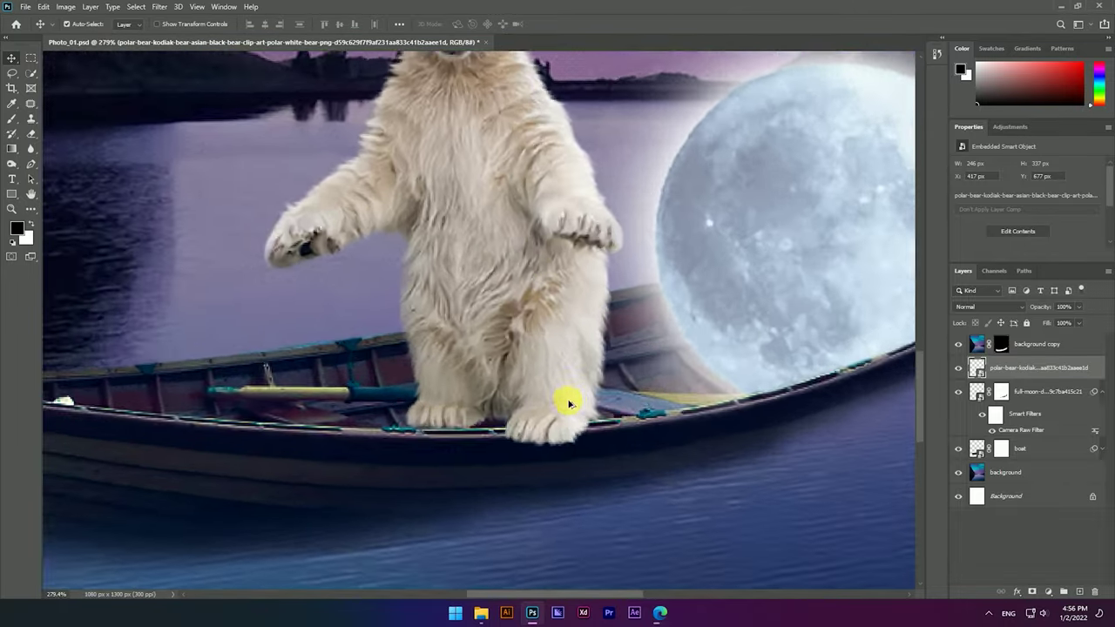
pyautogui.scroll(1, 489, 470)
pyautogui.scroll(-1, 579, 462)
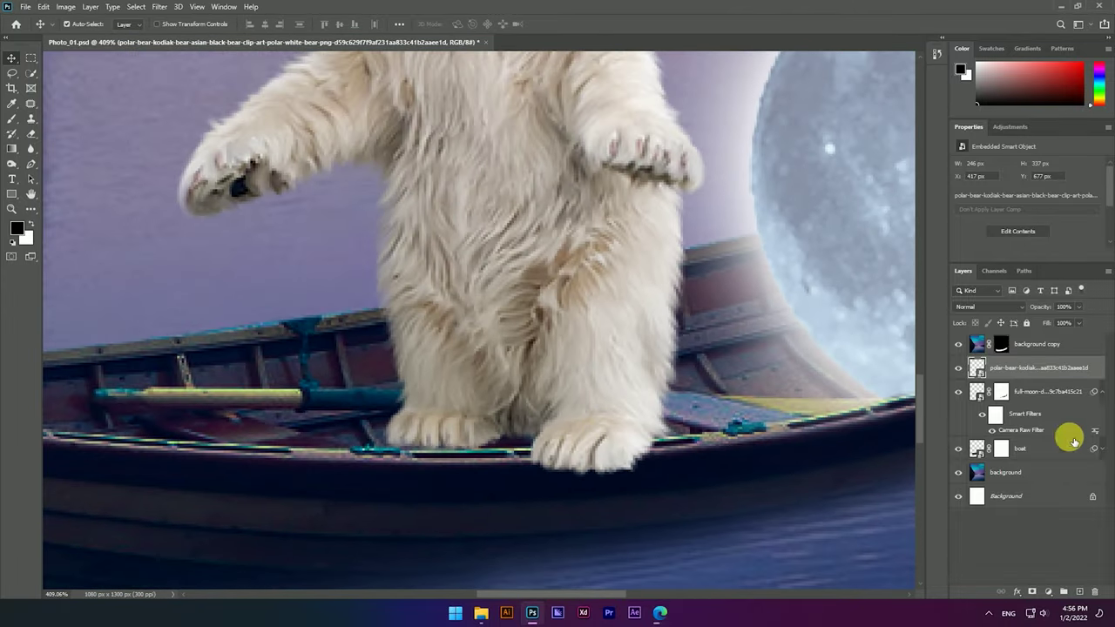
pyautogui.click(1032, 593)
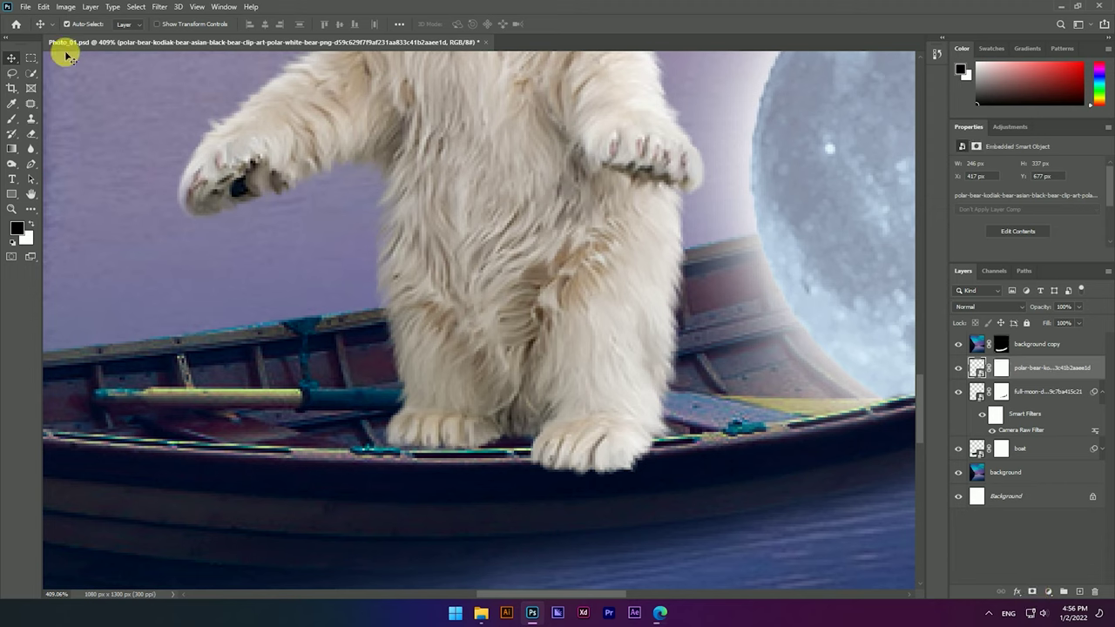
# Step: Choose the Brush at 100% opacity and target the polar bear's layer mask
pyautogui.click(12, 73)
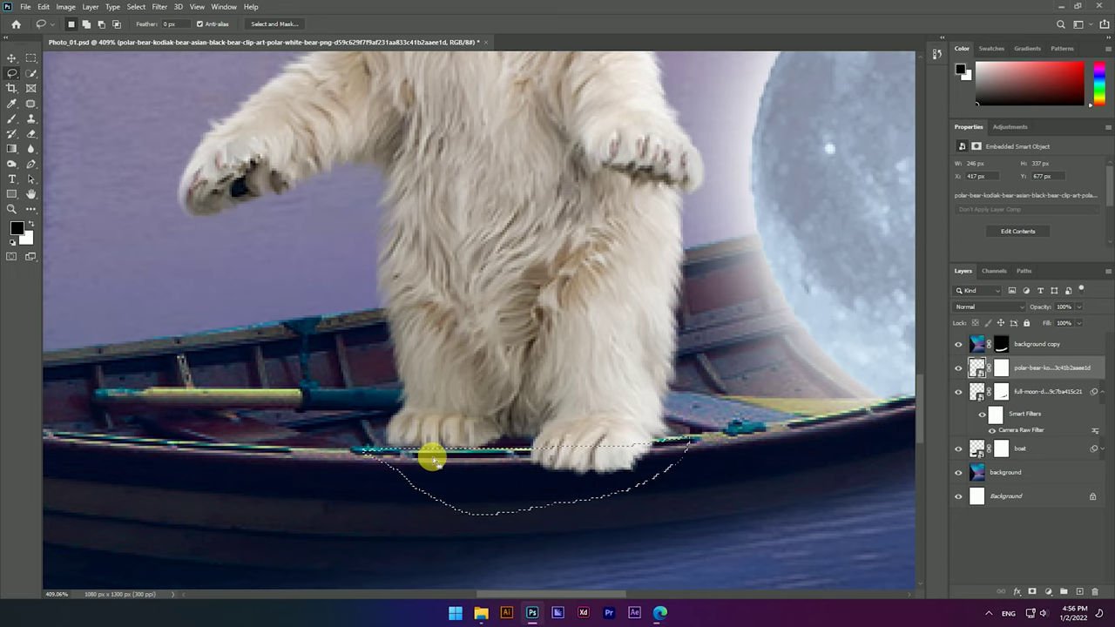
pyautogui.click(10, 119)
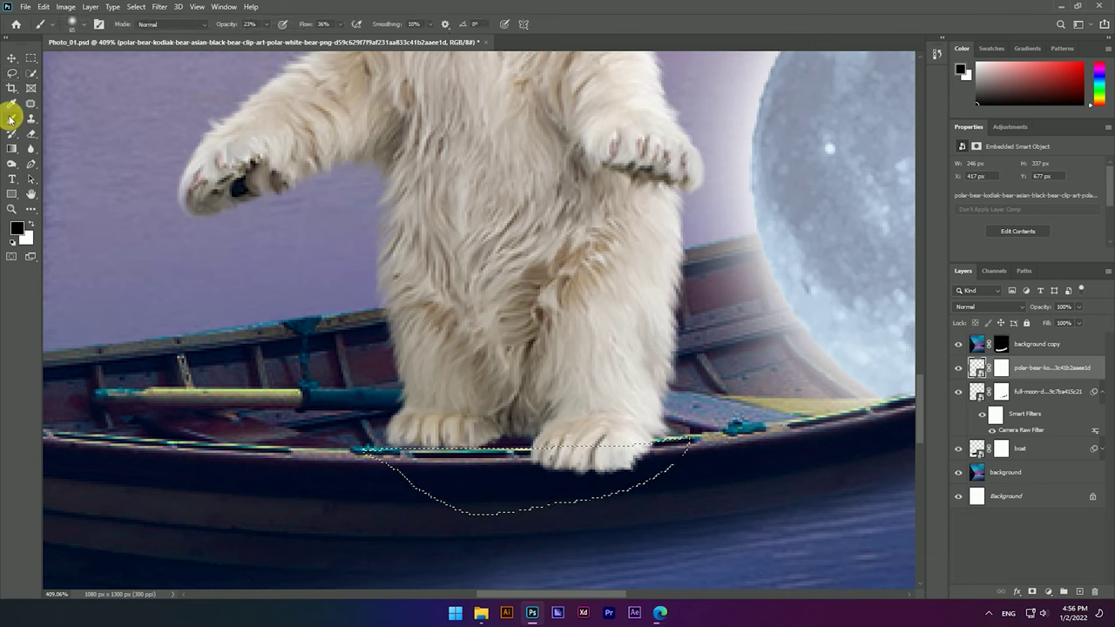
pyautogui.click(12, 118)
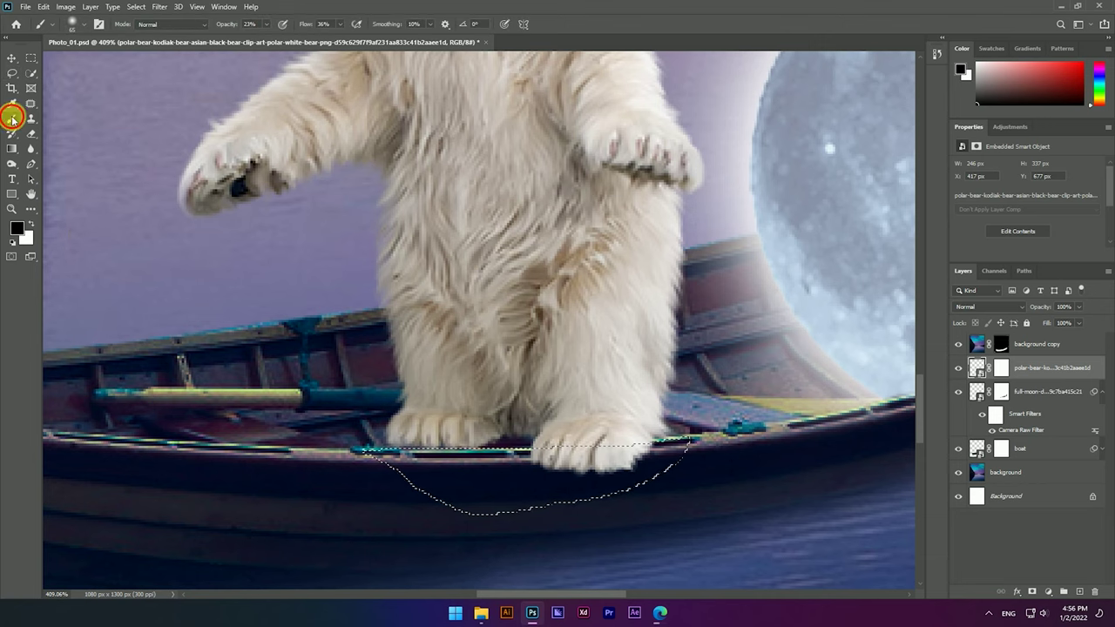
pyautogui.click(1001, 369)
pyautogui.click(978, 368)
pyautogui.click(1000, 368)
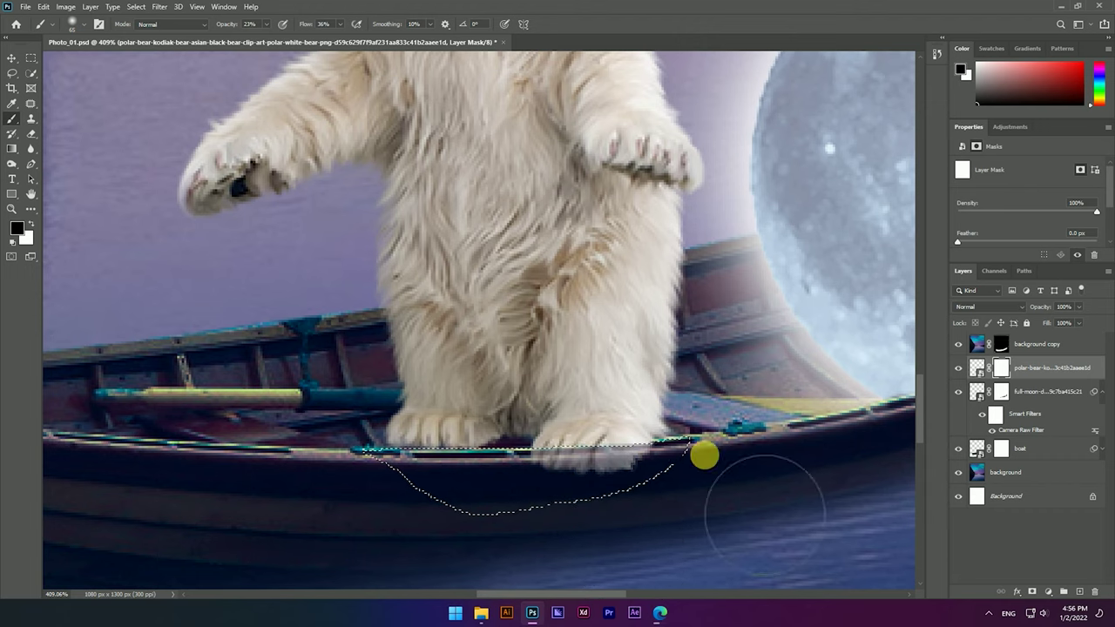
pyautogui.moveTo(225, 25); pyautogui.dragTo(315, 33)
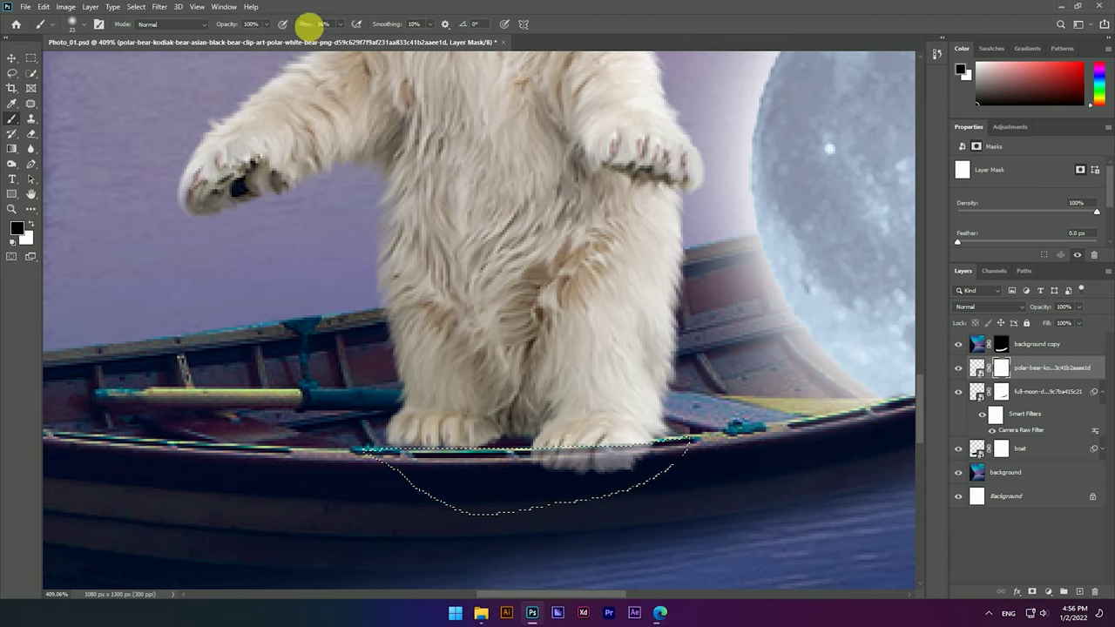
# Step: Paint black on the bear's mask along the boat rim to hide its paws
pyautogui.click(474, 463)
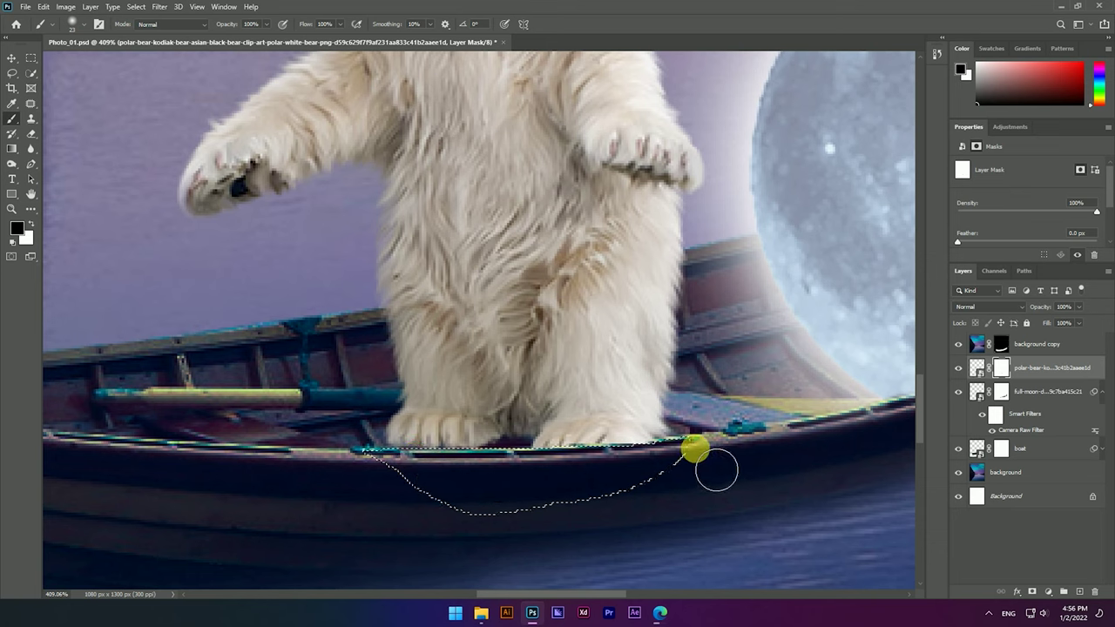
pyautogui.scroll(-3, 479, 490)
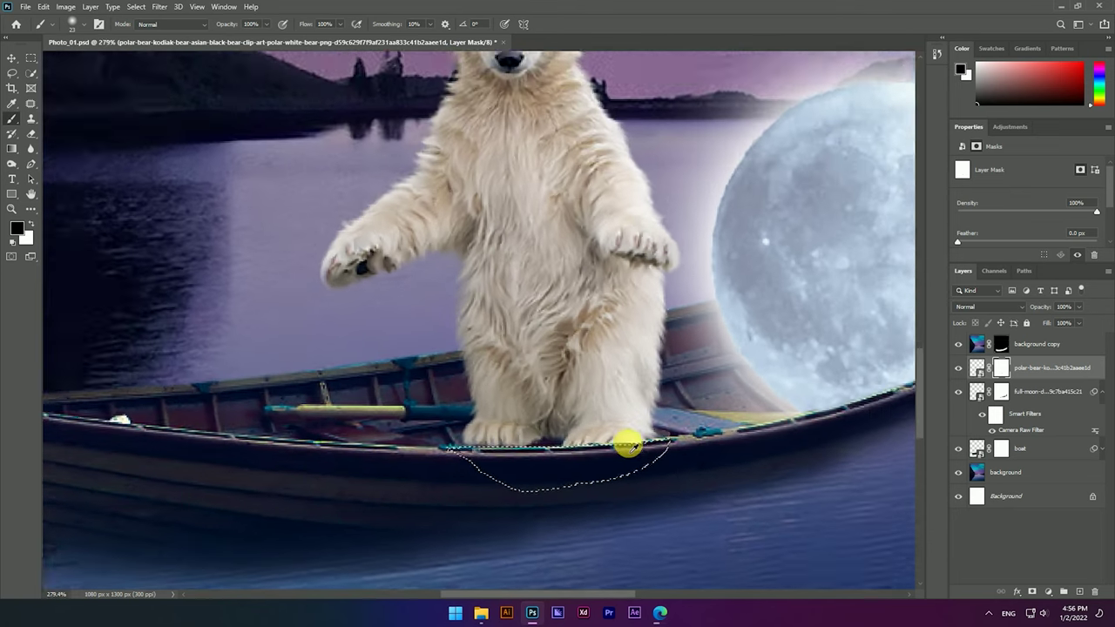
pyautogui.scroll(-2, 627, 442)
pyautogui.scroll(-2, 627, 443)
pyautogui.scroll(-2, 652, 446)
pyautogui.scroll(-2, 657, 451)
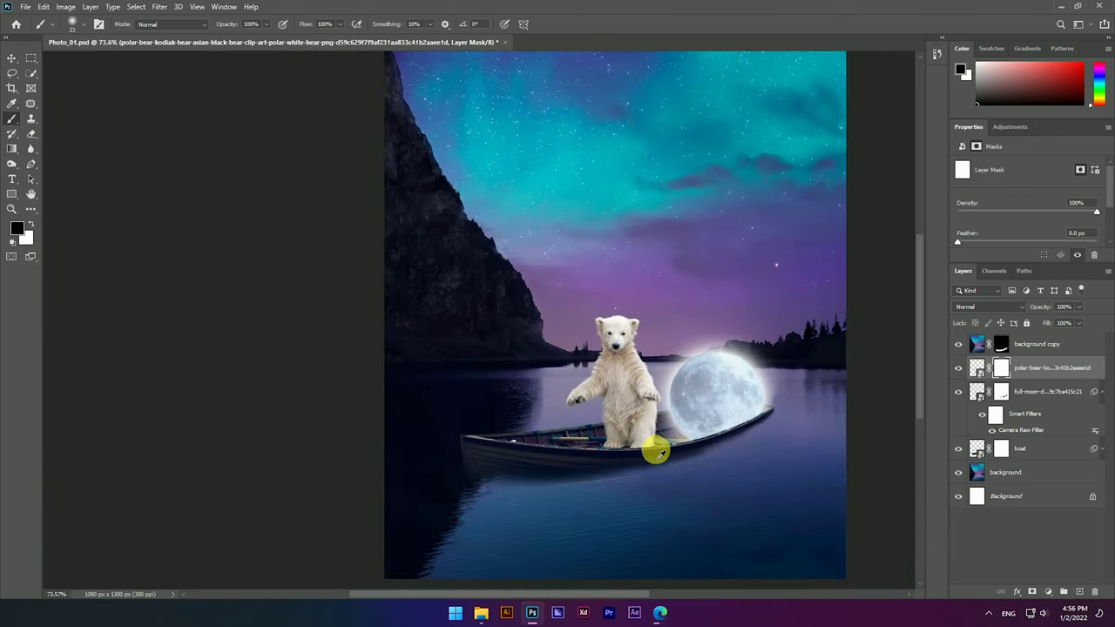
pyautogui.scroll(2, 654, 446)
pyautogui.scroll(3, 654, 446)
pyautogui.scroll(2, 622, 463)
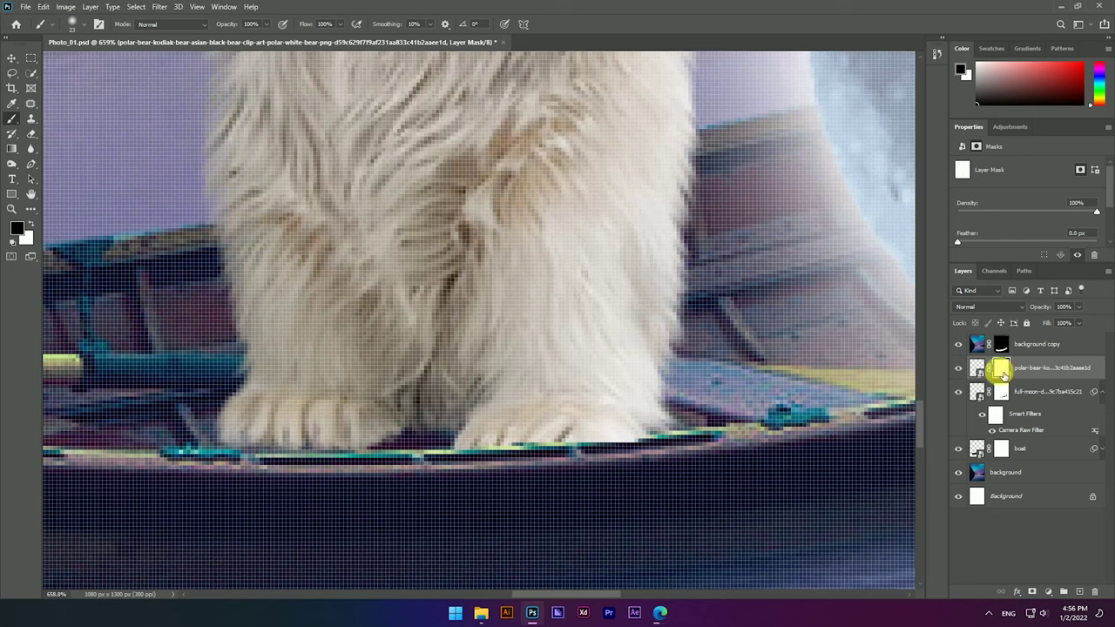
pyautogui.moveTo(439, 468); pyautogui.dragTo(643, 469)
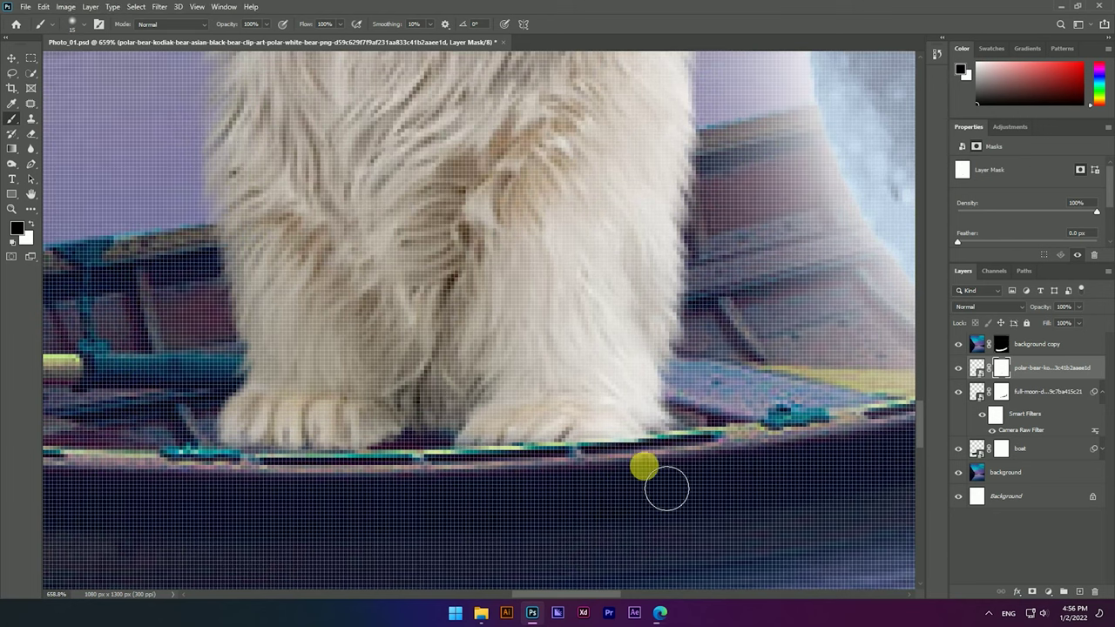
pyautogui.moveTo(224, 489); pyautogui.dragTo(641, 496)
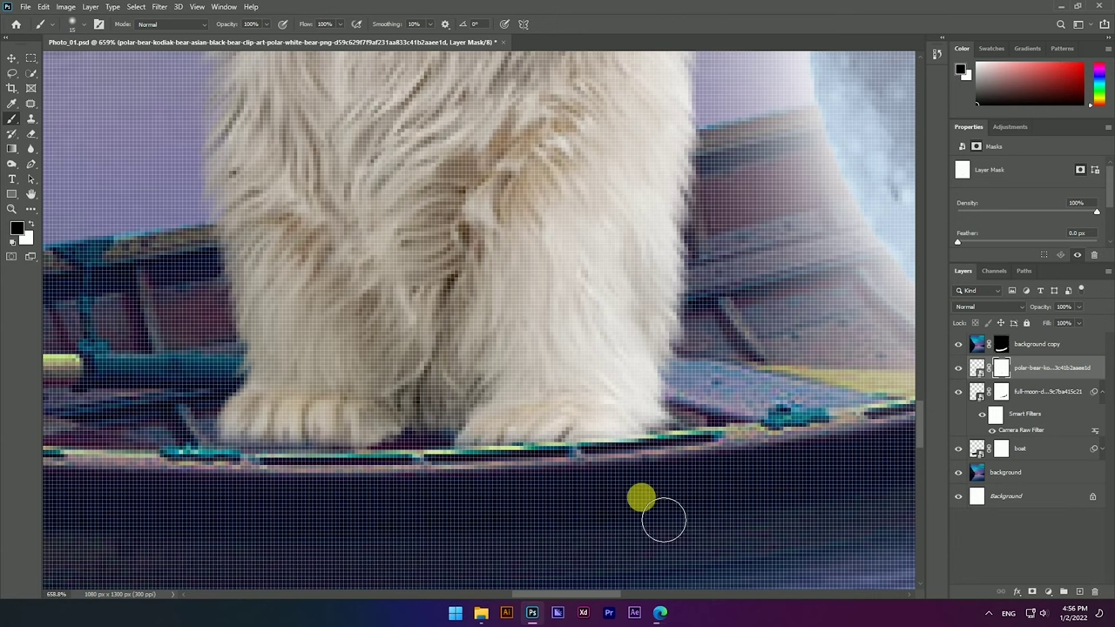
# Step: Check the bear's distances to the canvas edges, then select the background image layer
pyautogui.scroll(-3, 642, 403)
pyautogui.scroll(-3, 635, 401)
pyautogui.scroll(-2, 638, 409)
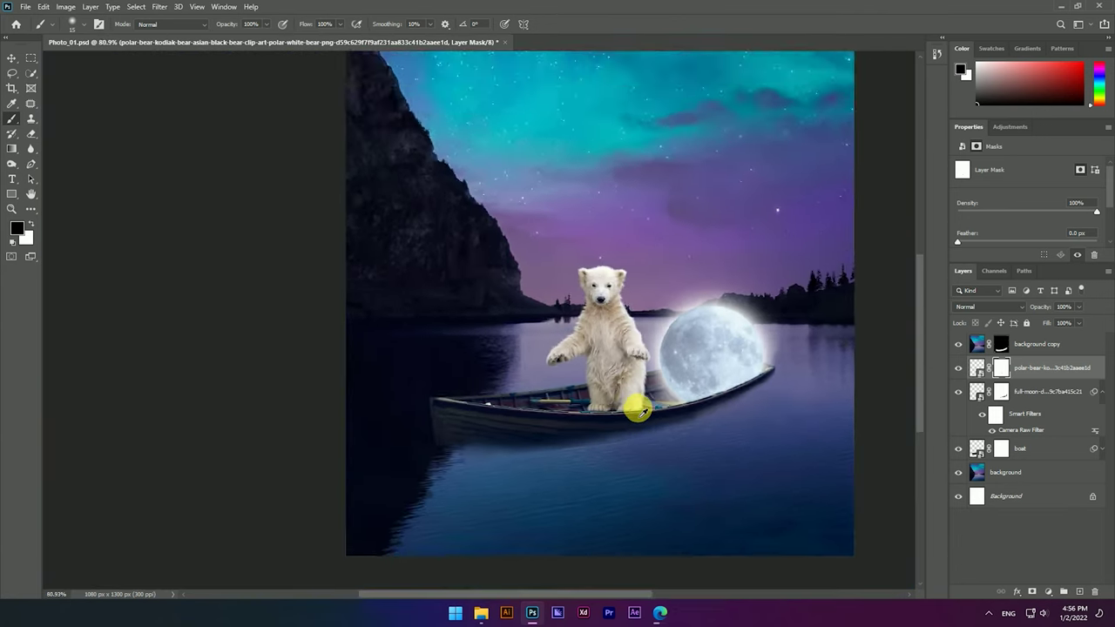
pyautogui.scroll(2, 642, 412)
pyautogui.scroll(1, 503, 398)
pyautogui.press('v')
pyautogui.scroll(-3, 485, 383)
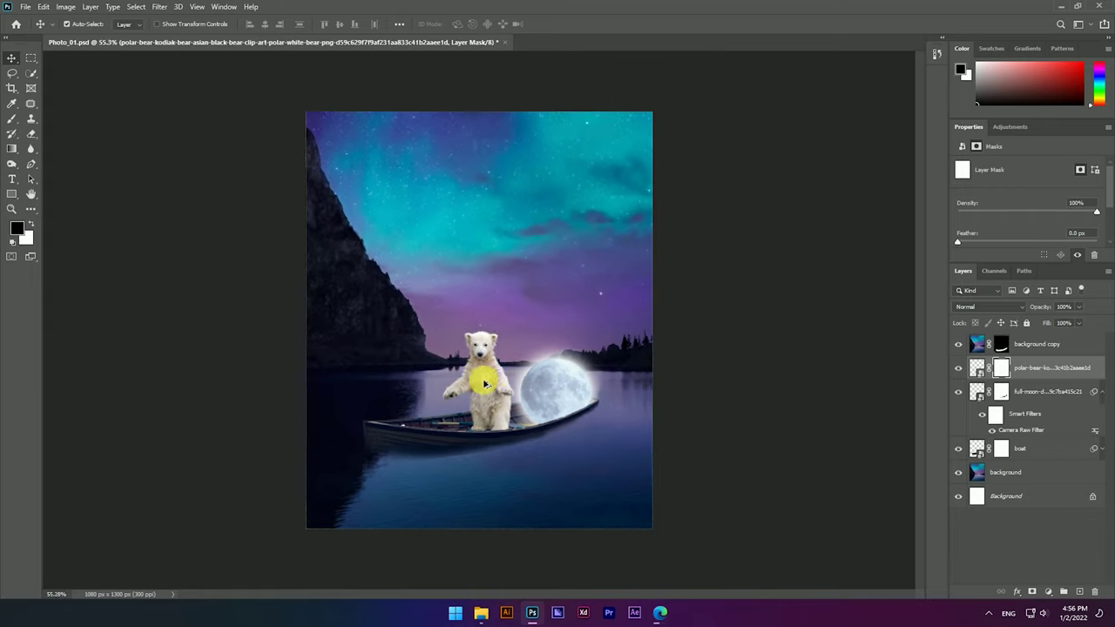
pyautogui.scroll(2, 485, 384)
pyautogui.scroll(-1, 570, 356)
pyautogui.scroll(-1, 567, 391)
pyautogui.scroll(1, 466, 391)
pyautogui.scroll(1, 466, 391)
pyautogui.scroll(-2, 551, 355)
pyautogui.scroll(-1, 667, 243)
pyautogui.press('ctrl')
pyautogui.press('ctrl')
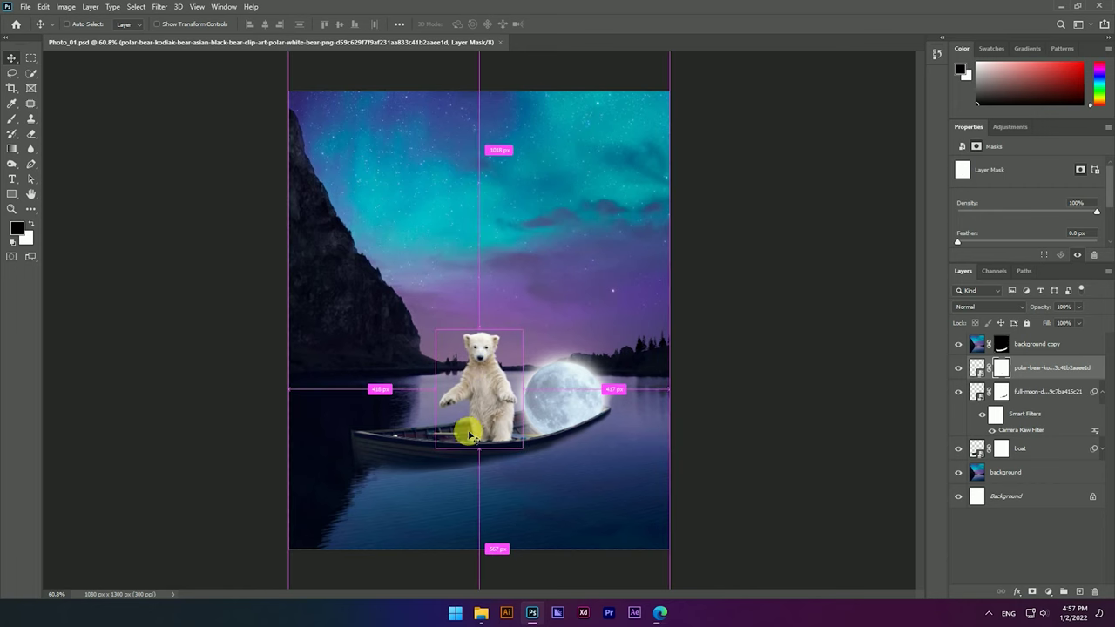
pyautogui.scroll(1, 474, 400)
pyautogui.scroll(1, 466, 406)
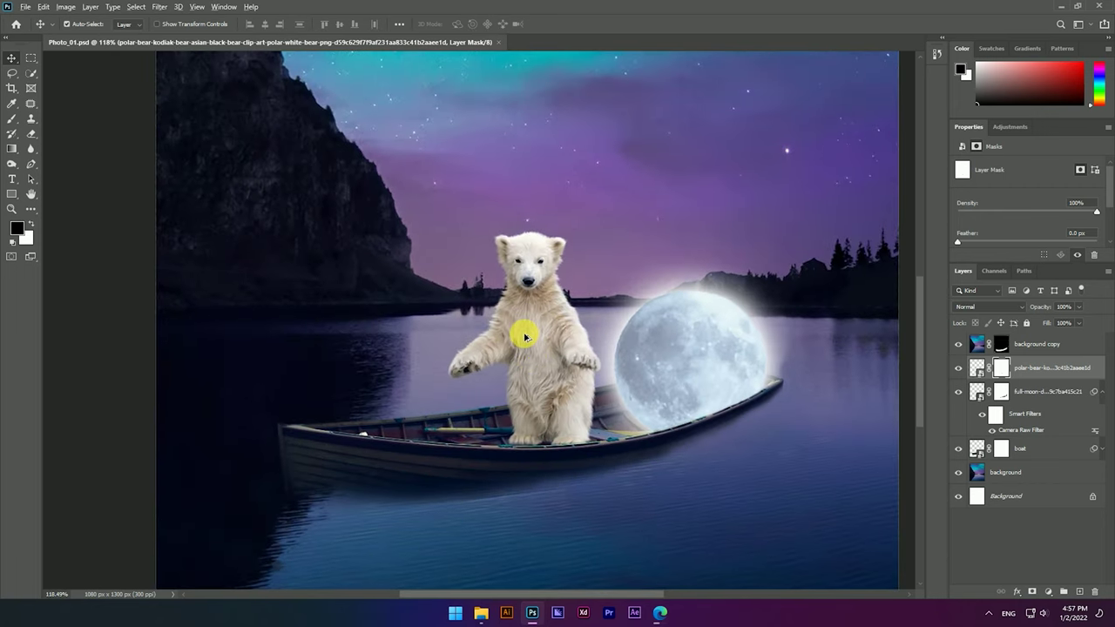
pyautogui.click(1026, 474)
# Step: Grade the background in Camera Raw with Calibration blue primary hue +13, then fit to screen
pyautogui.hotkey('ctrl', 'shift', 'a')
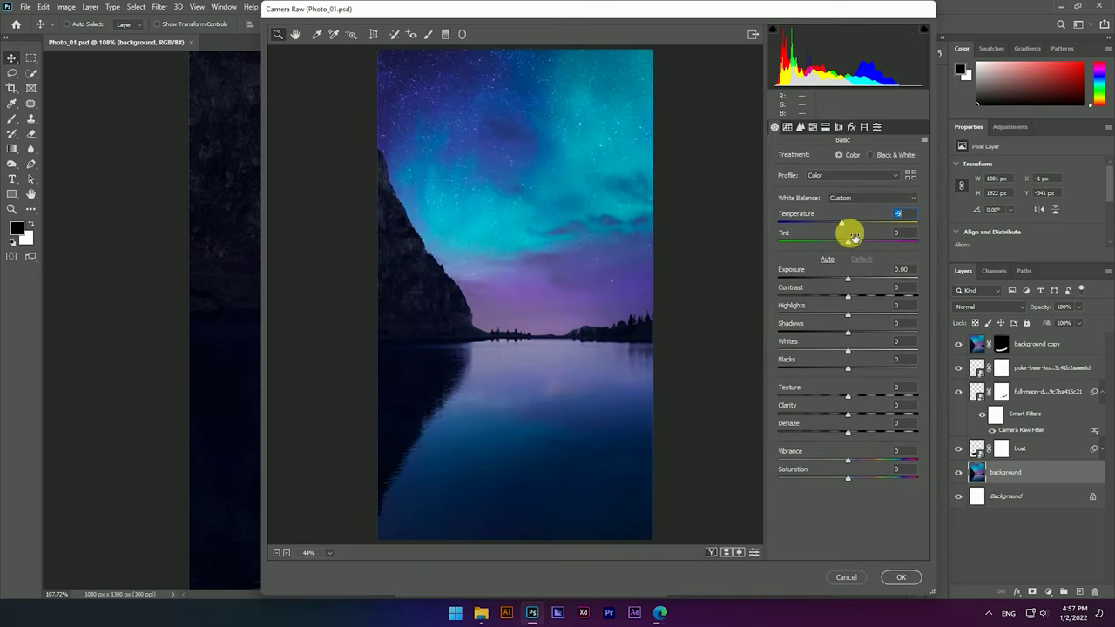
pyautogui.click(864, 127)
pyautogui.moveTo(847, 346); pyautogui.dragTo(860, 347)
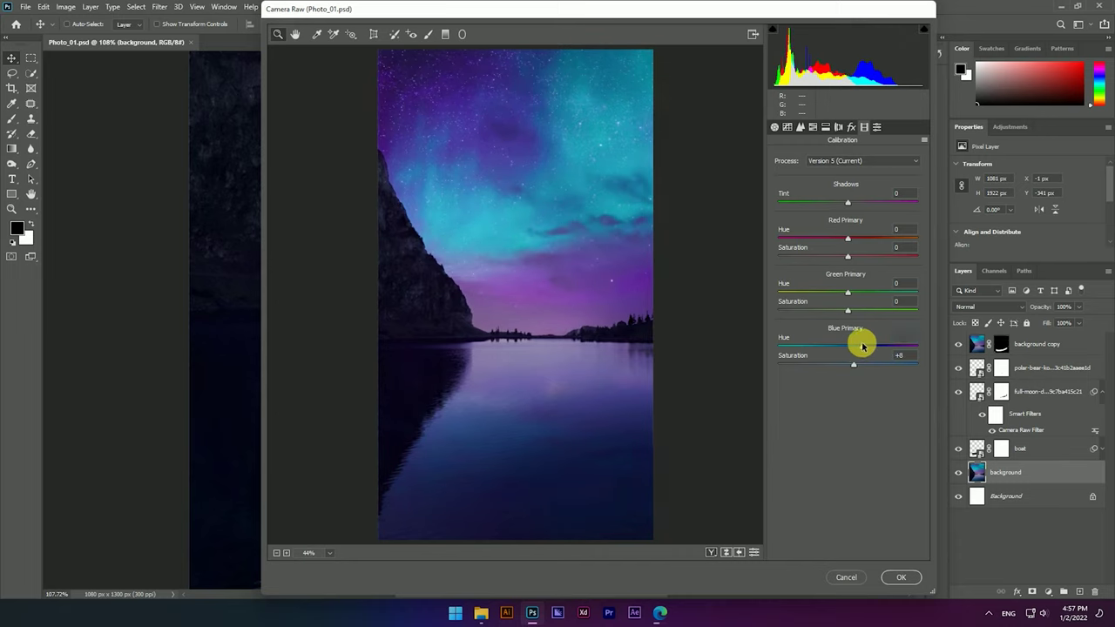
pyautogui.moveTo(862, 347); pyautogui.dragTo(857, 346)
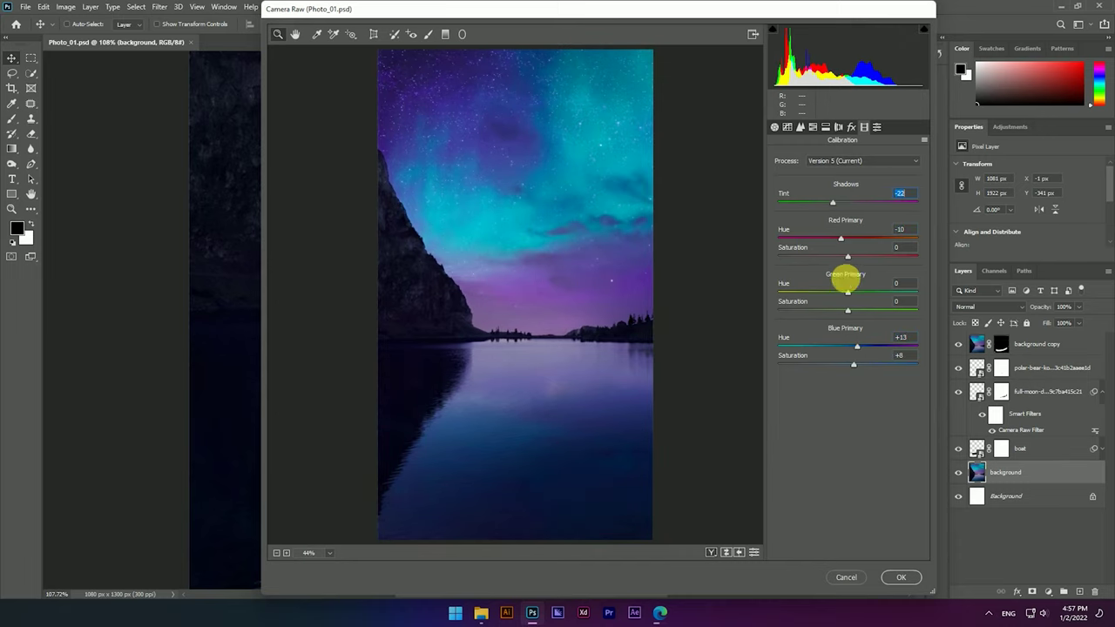
pyautogui.click(901, 577)
pyautogui.hotkey('ctrl', '0')
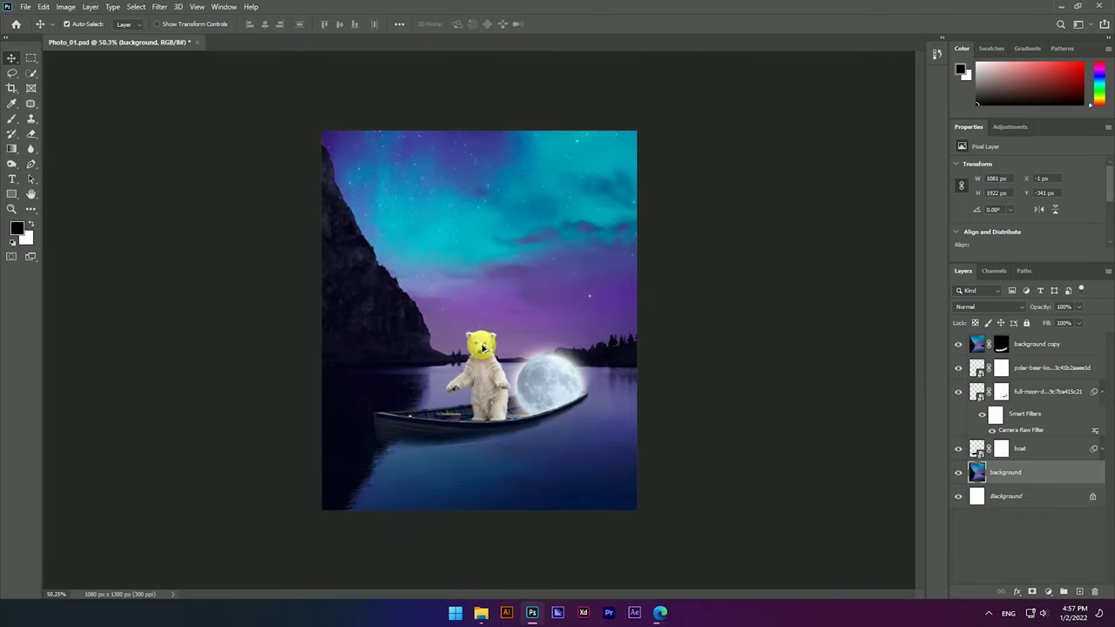
pyautogui.hotkey('ctrl', '0')
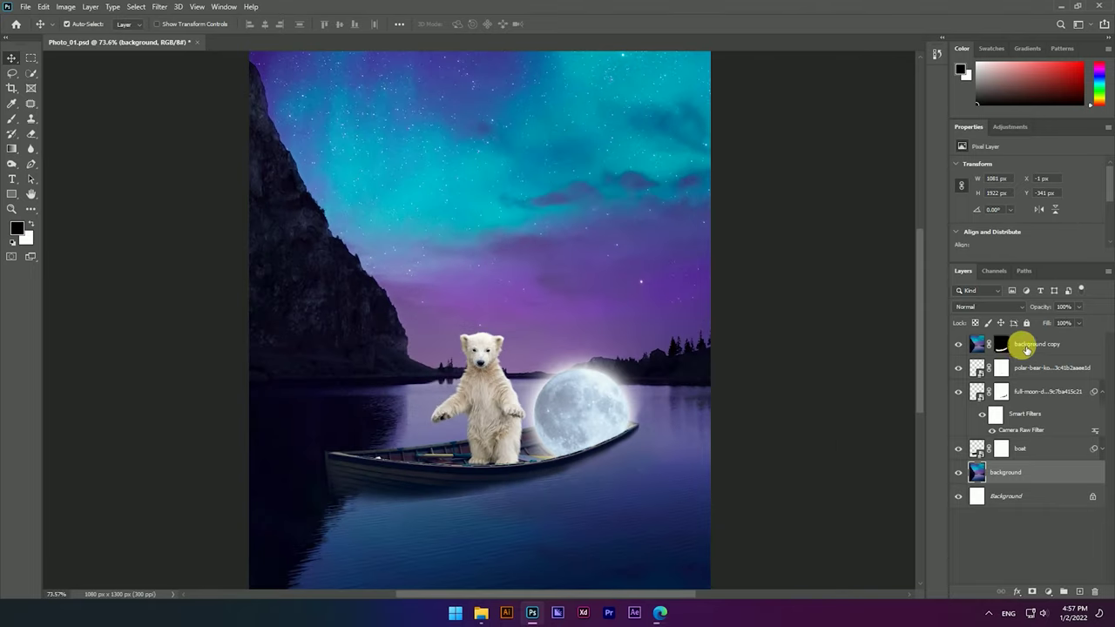
# Step: Zoom in on the moon and bear and add a new empty layer above the bear
pyautogui.click(976, 347)
pyautogui.moveTo(637, 418)
pyautogui.mouseDown()
pyautogui.moveTo(699, 423)
pyautogui.moveTo(686, 340)
pyautogui.mouseUp()
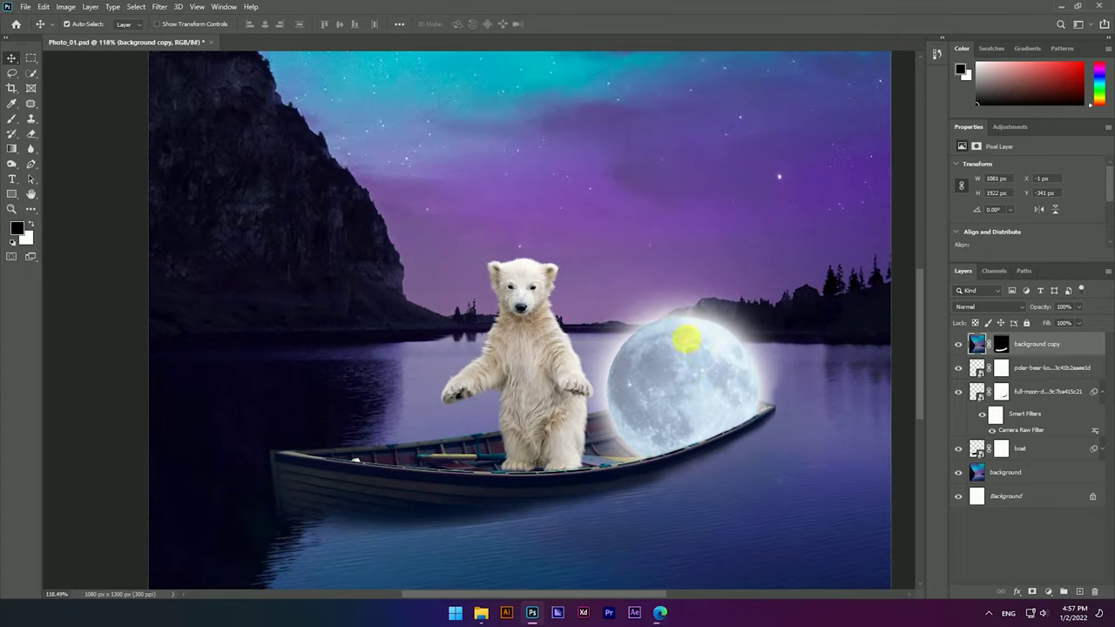
pyautogui.click(687, 388)
pyautogui.click(1036, 370)
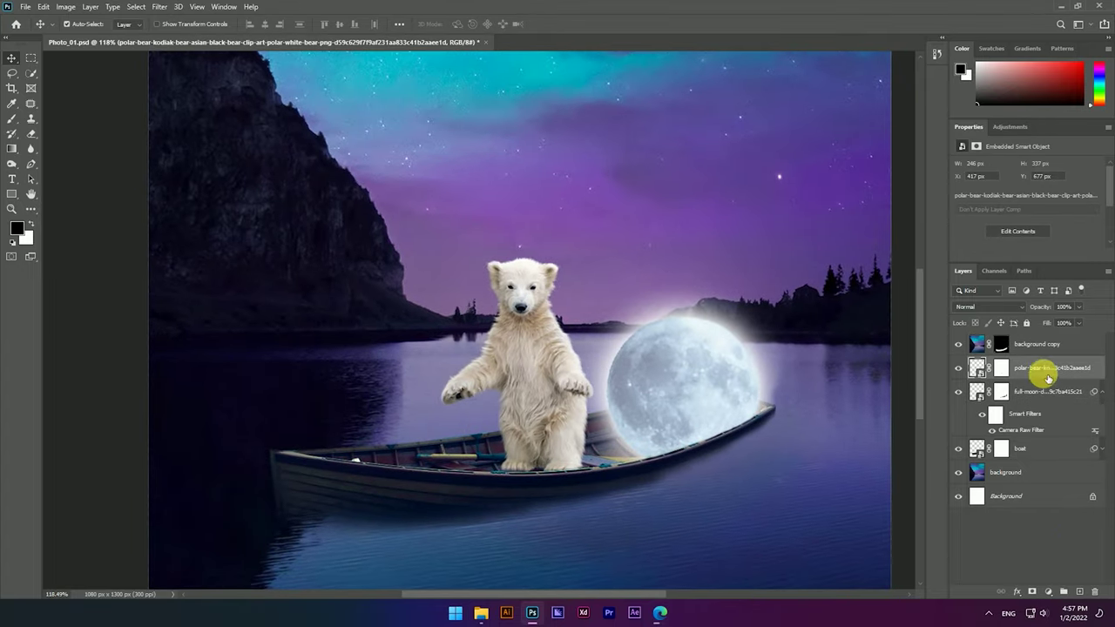
pyautogui.click(1080, 592)
# Step: Move the new layer beneath the bear and paint a soft white glow beside the moon
pyautogui.click(14, 133)
pyautogui.click(18, 229)
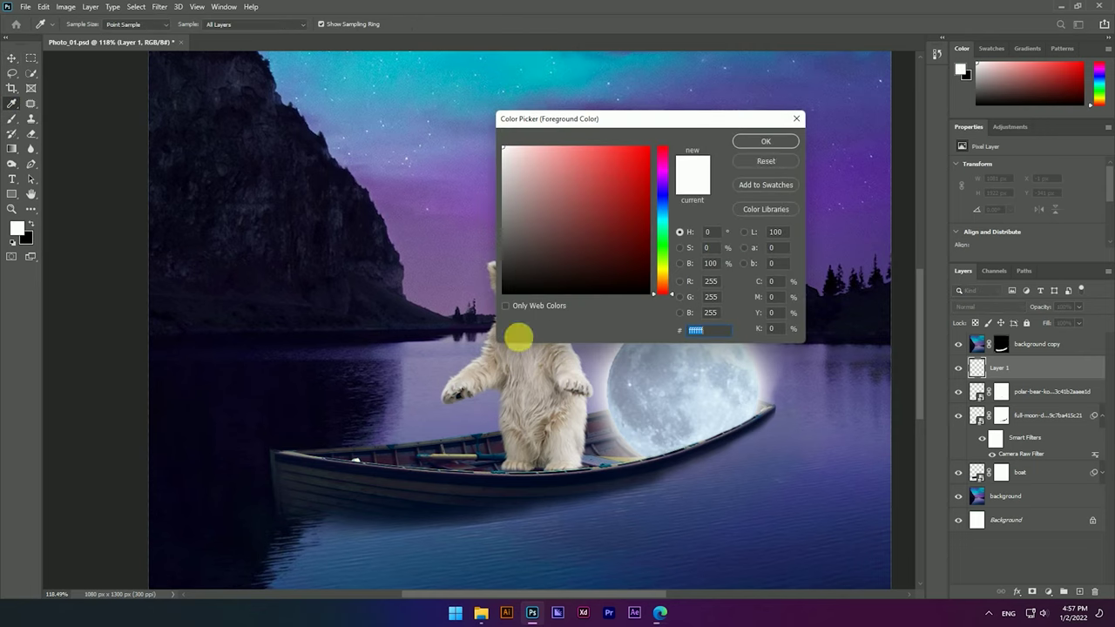
pyautogui.click(761, 140)
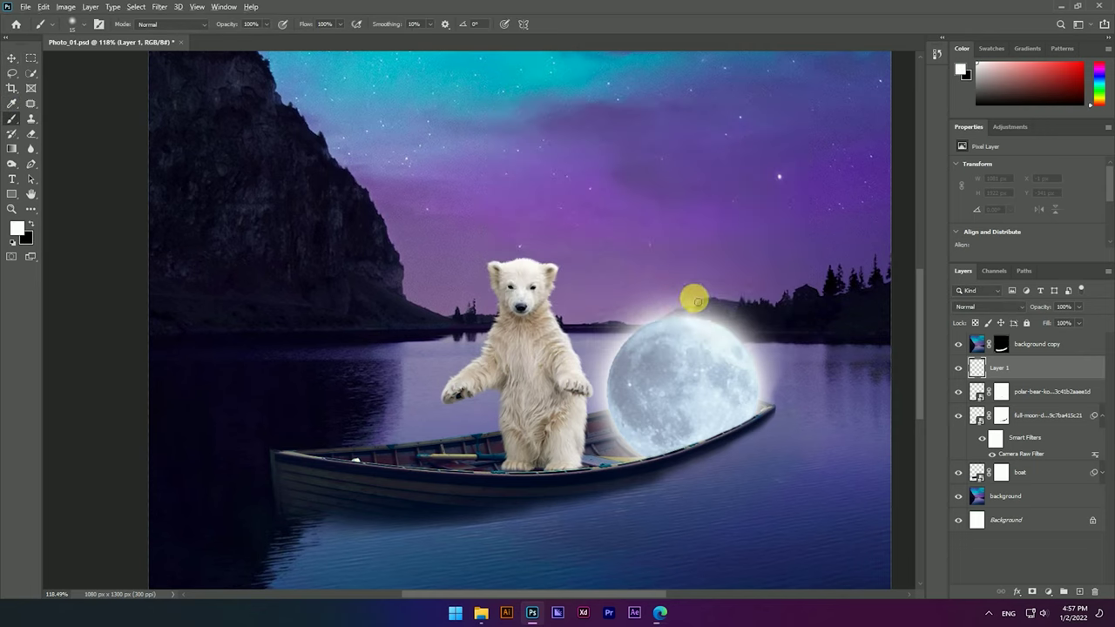
pyautogui.moveTo(692, 294); pyautogui.dragTo(704, 368)
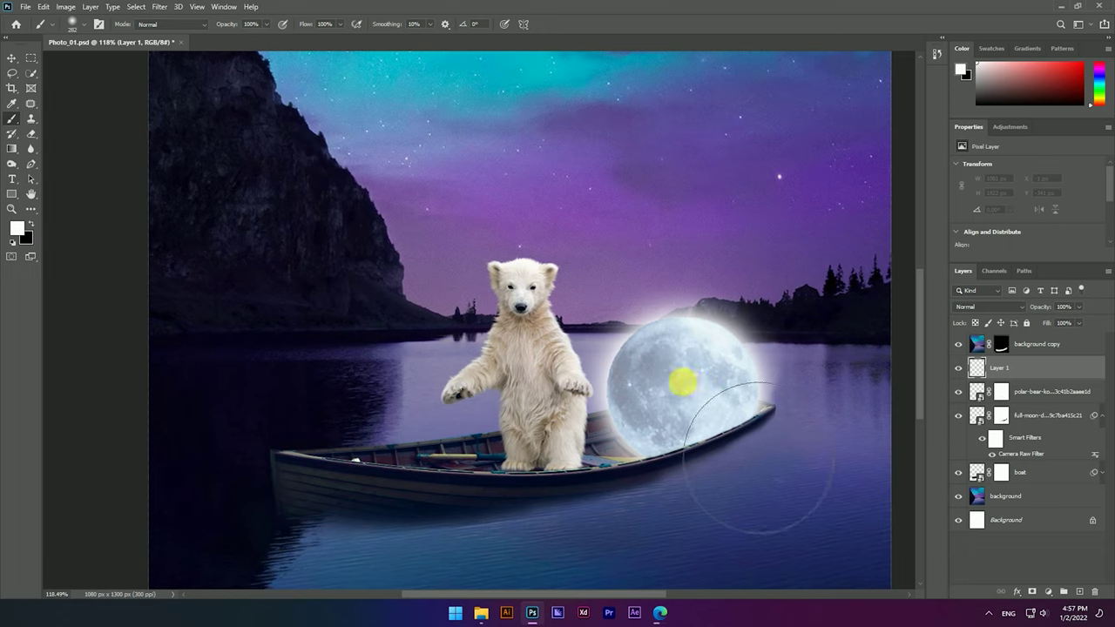
pyautogui.moveTo(1033, 368); pyautogui.dragTo(1033, 407)
pyautogui.click(651, 378)
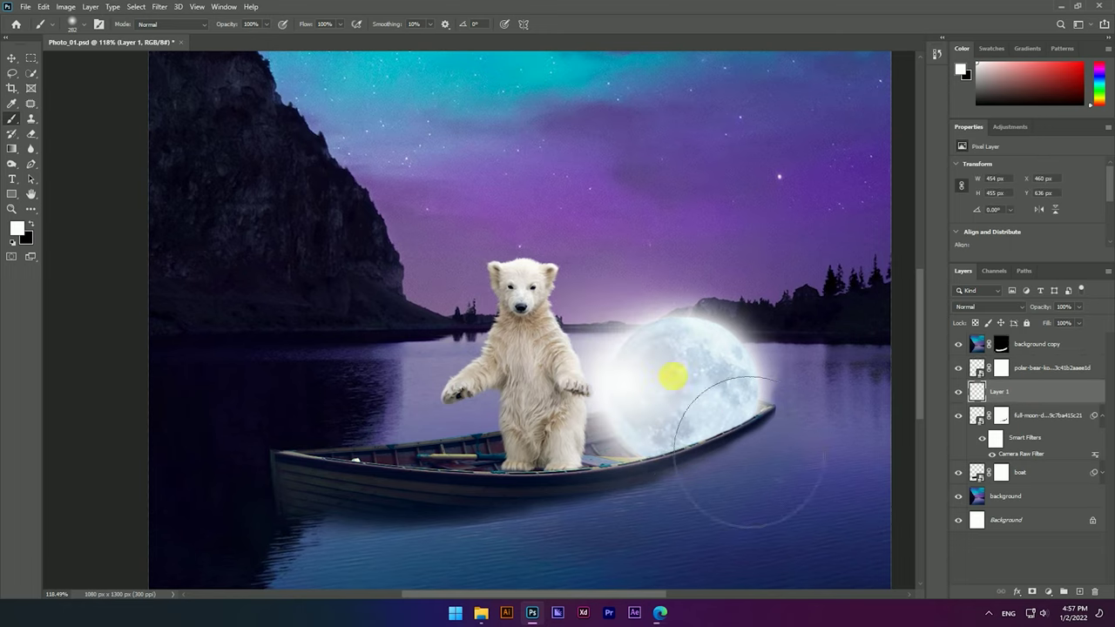
pyautogui.scroll(-3, 749, 374)
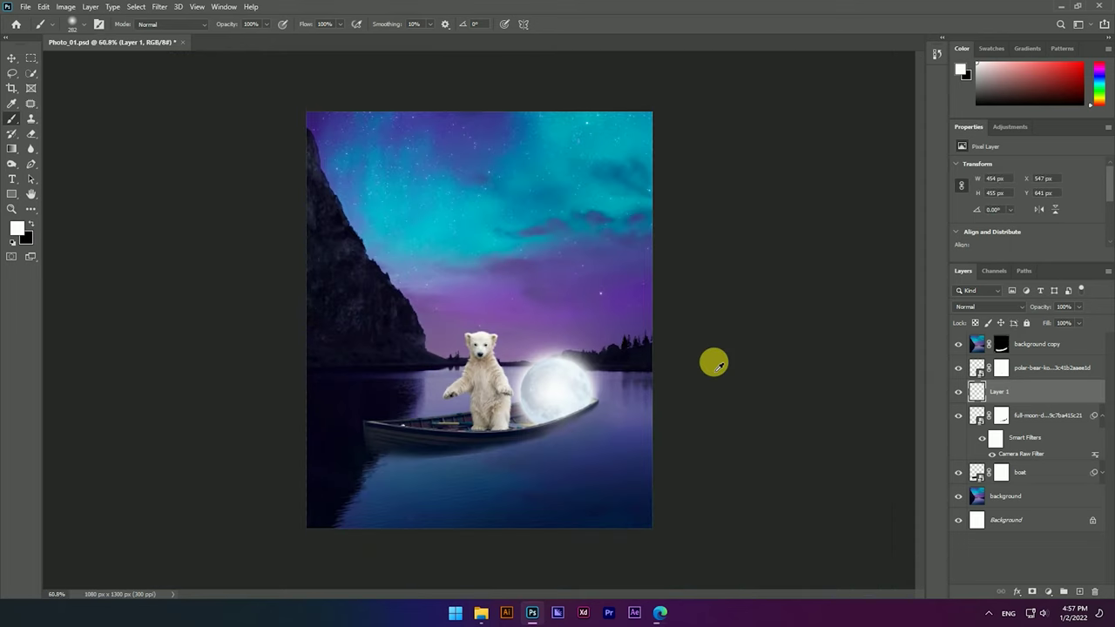
pyautogui.scroll(2, 679, 379)
pyautogui.scroll(2, 648, 387)
# Step: Set the glow layer to Overlay at 48% opacity and reselect the polar bear layer
pyautogui.click(1001, 306)
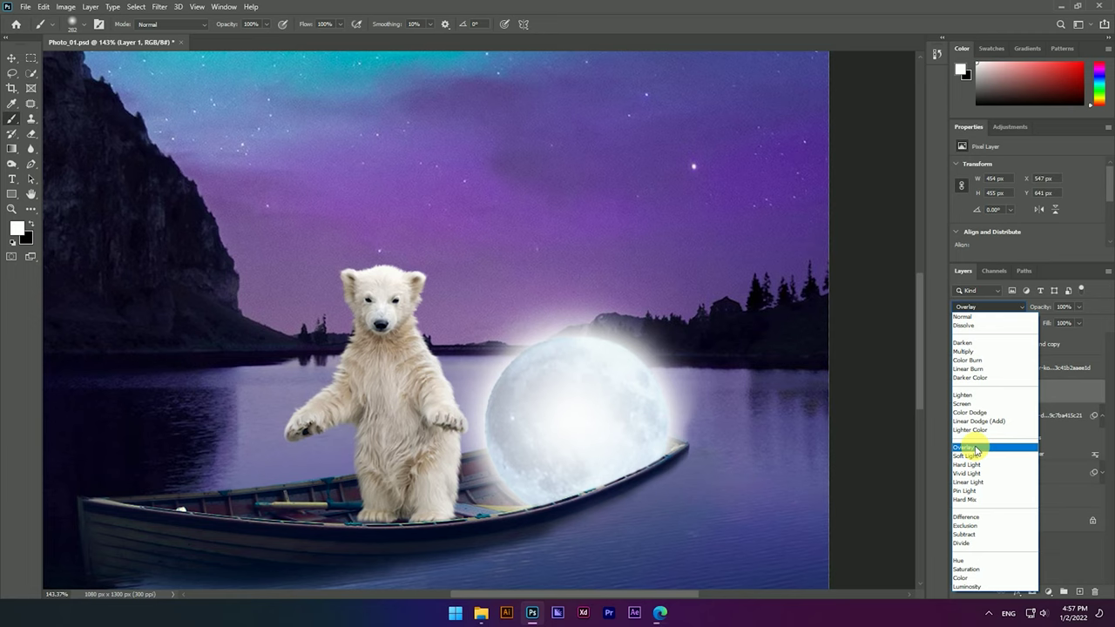
pyautogui.click(971, 448)
pyautogui.moveTo(1034, 306); pyautogui.dragTo(1022, 310)
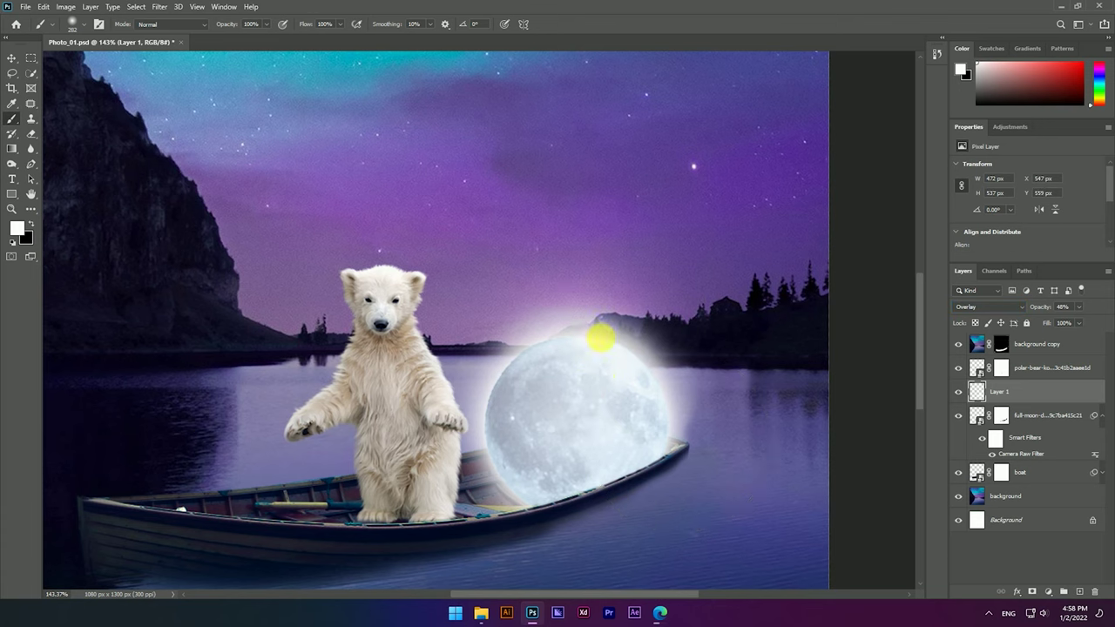
pyautogui.click(9, 55)
pyautogui.scroll(-3, 604, 338)
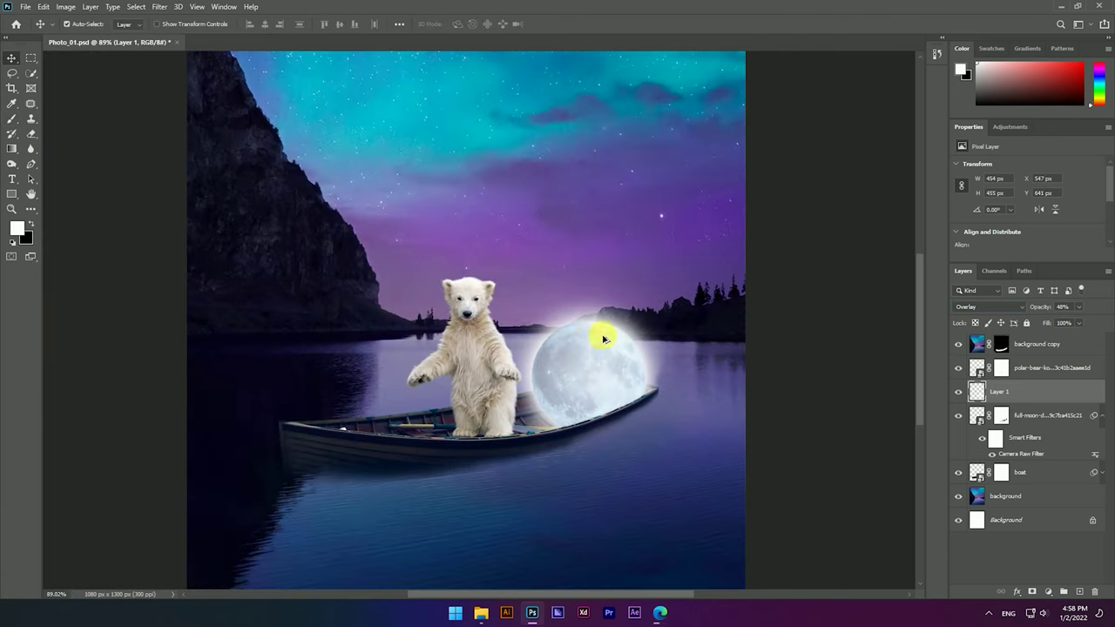
pyautogui.click(482, 378)
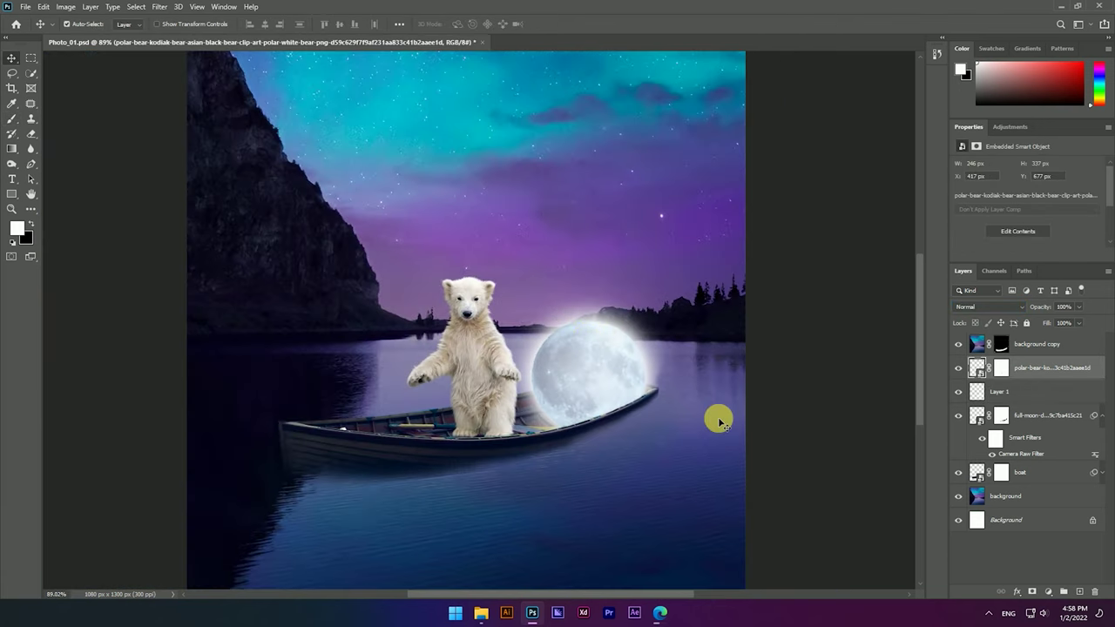
# Step: Apply a Camera Raw filter to the bear: Temperature -7, Calibration Blue Hue -35, Saturation +23
pyautogui.click(159, 6)
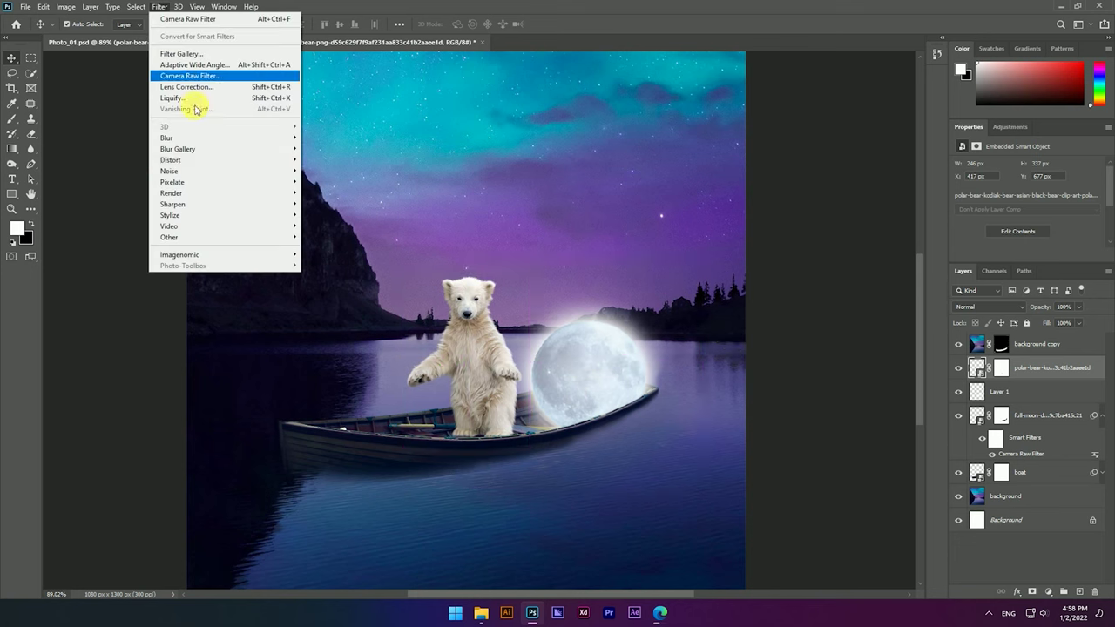
pyautogui.click(193, 75)
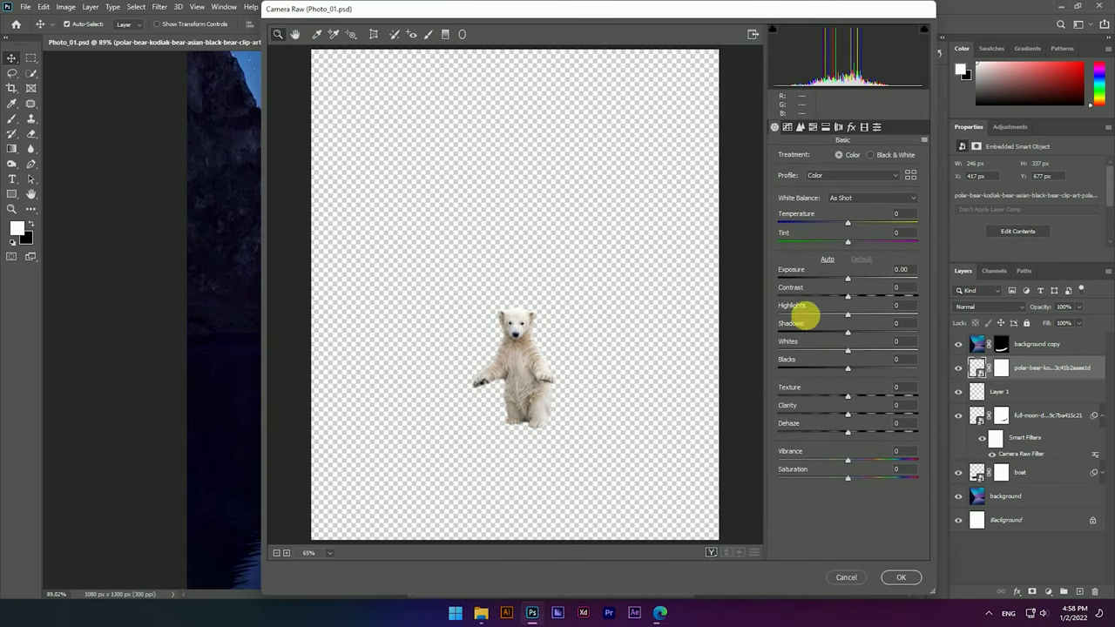
pyautogui.moveTo(846, 221); pyautogui.dragTo(843, 223)
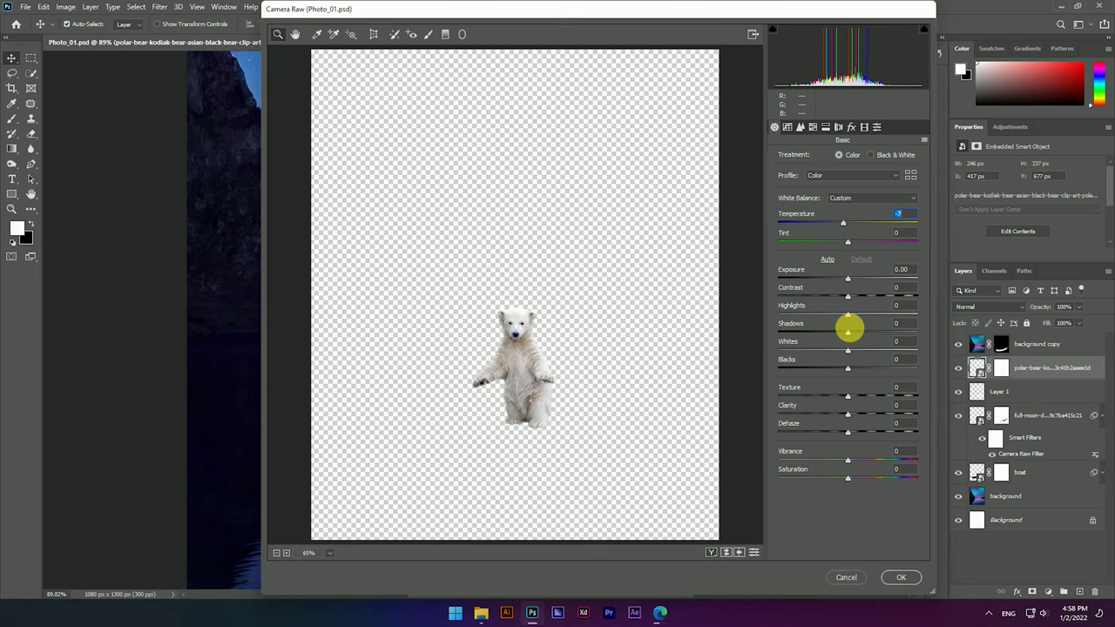
pyautogui.click(851, 127)
pyautogui.click(864, 127)
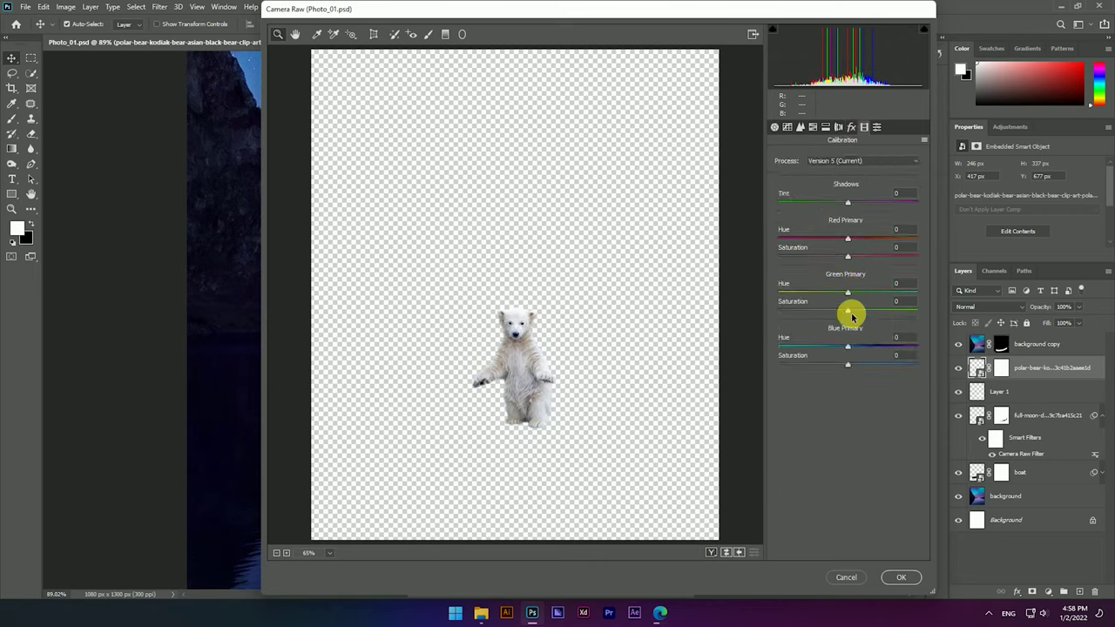
pyautogui.moveTo(845, 343)
pyautogui.mouseDown()
pyautogui.moveTo(823, 345)
pyautogui.moveTo(864, 364)
pyautogui.mouseUp()
pyautogui.click(902, 578)
# Step: Drag the sparkle swirl star PNG from the source folder onto the canvas and reposition it
pyautogui.scroll(3, 453, 367)
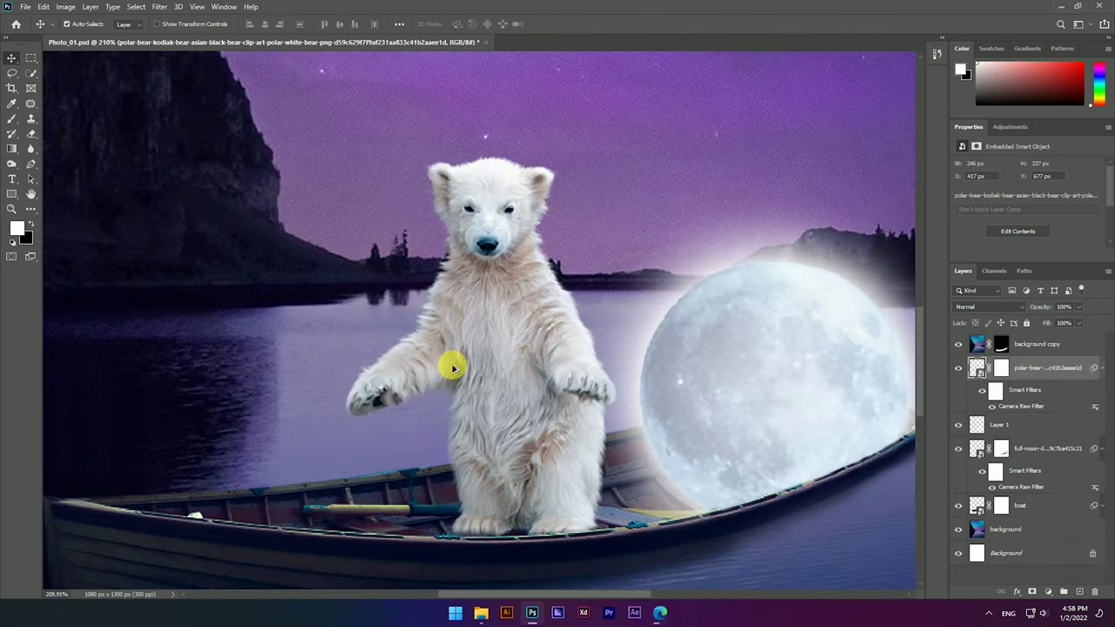
pyautogui.scroll(-3, 558, 377)
pyautogui.scroll(-2, 564, 374)
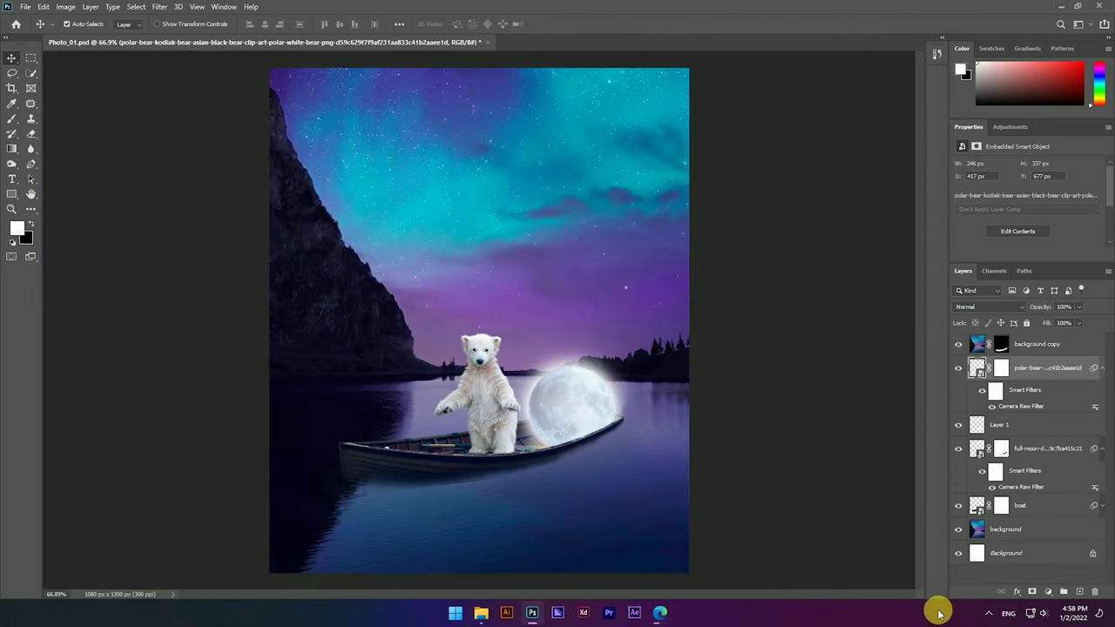
pyautogui.click(480, 614)
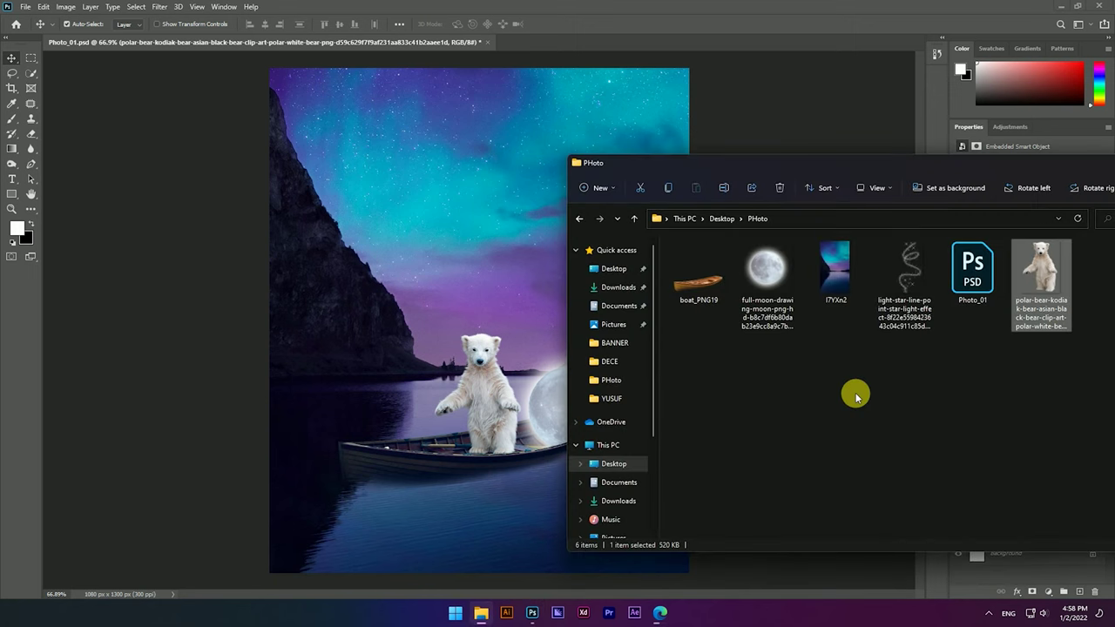
pyautogui.moveTo(901, 269); pyautogui.dragTo(472, 388)
pyautogui.moveTo(567, 325); pyautogui.dragTo(534, 304)
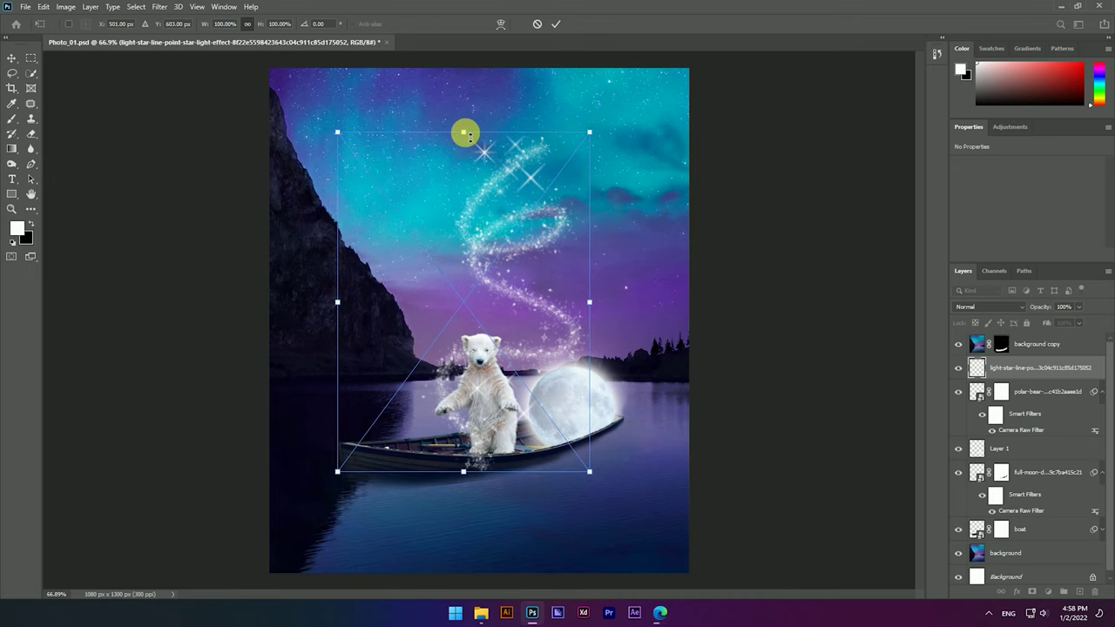
# Step: Scale the sparkle swirl to about 55%, place it over the bear, and add a layer mask
pyautogui.moveTo(464, 132); pyautogui.dragTo(464, 209)
pyautogui.moveTo(513, 296); pyautogui.dragTo(520, 351)
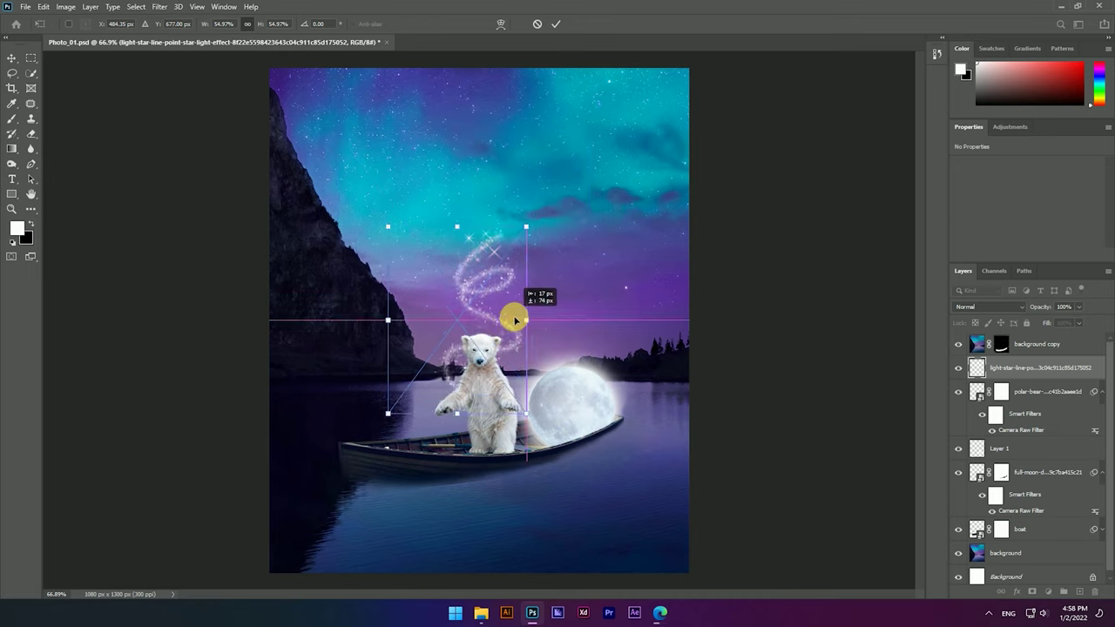
pyautogui.moveTo(520, 351); pyautogui.dragTo(513, 351)
pyautogui.click(554, 26)
pyautogui.scroll(2, 473, 187)
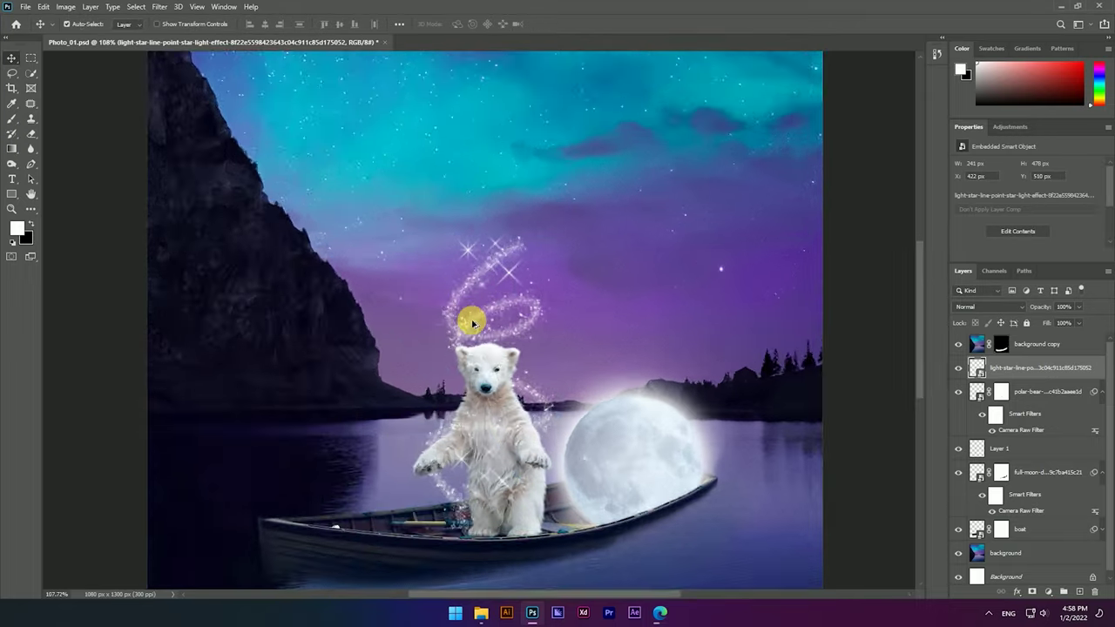
pyautogui.scroll(2, 522, 323)
pyautogui.scroll(1, 493, 406)
pyautogui.scroll(2, 478, 442)
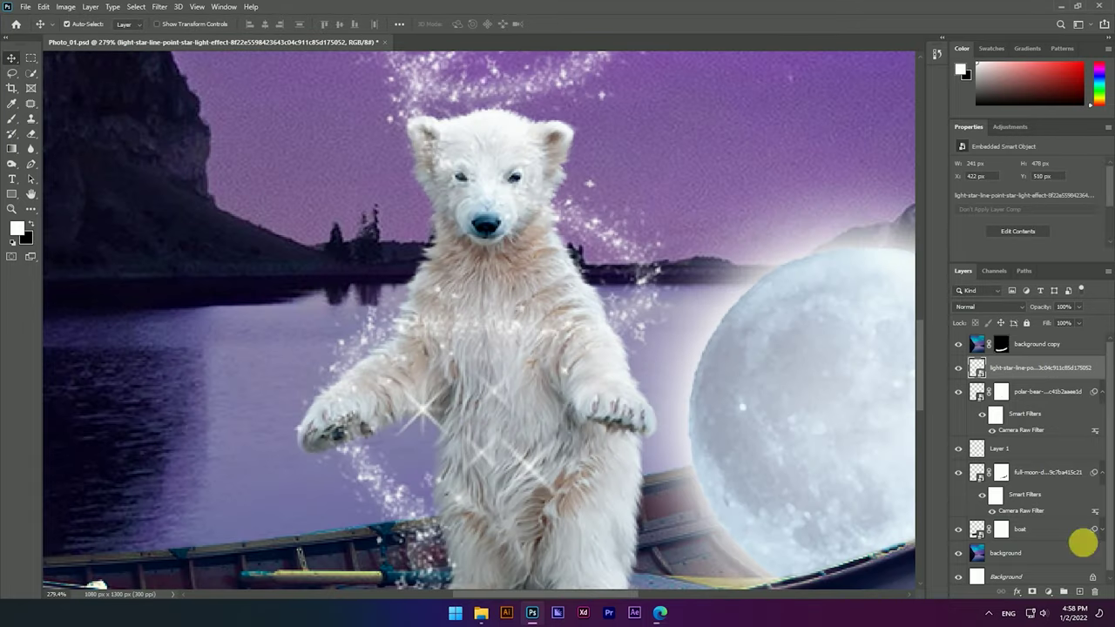
pyautogui.click(1032, 592)
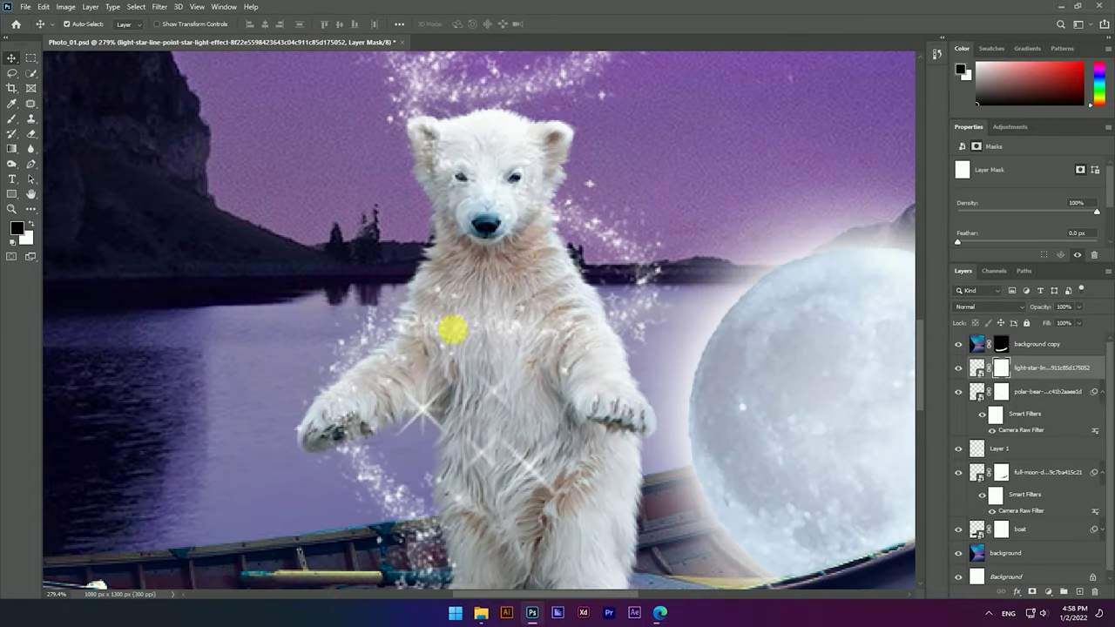
# Step: Set up a small, harder-tipped Brush for painting the sparkle layer's mask
pyautogui.click(11, 119)
pyautogui.moveTo(229, 383); pyautogui.dragTo(398, 392)
pyautogui.moveTo(393, 305); pyautogui.dragTo(370, 419)
pyautogui.moveTo(374, 370); pyautogui.dragTo(336, 402)
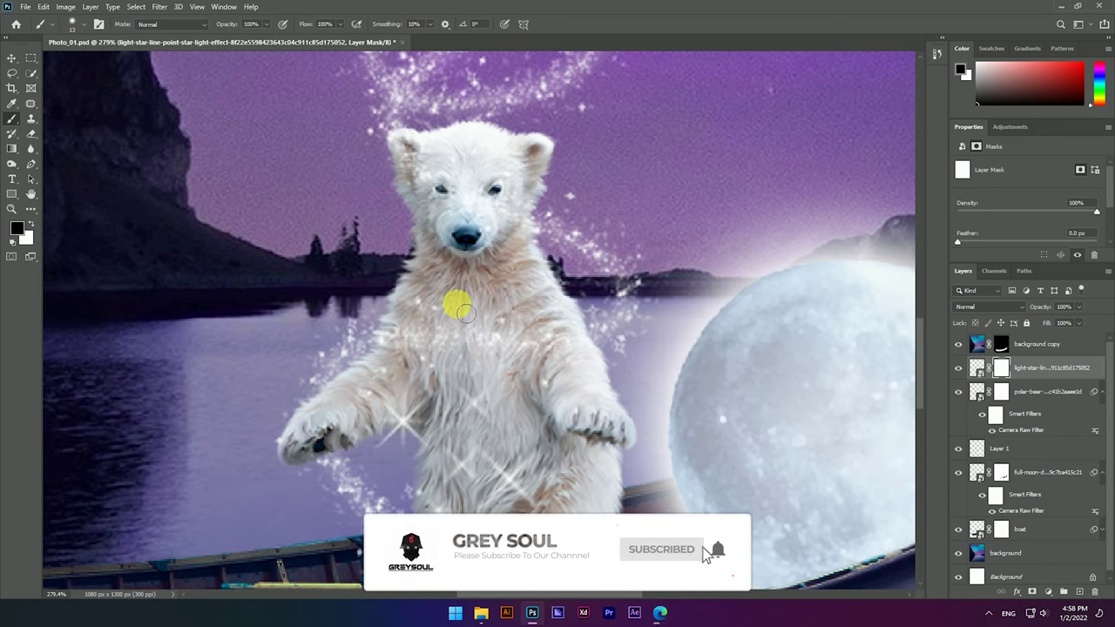
pyautogui.moveTo(534, 231); pyautogui.dragTo(526, 232)
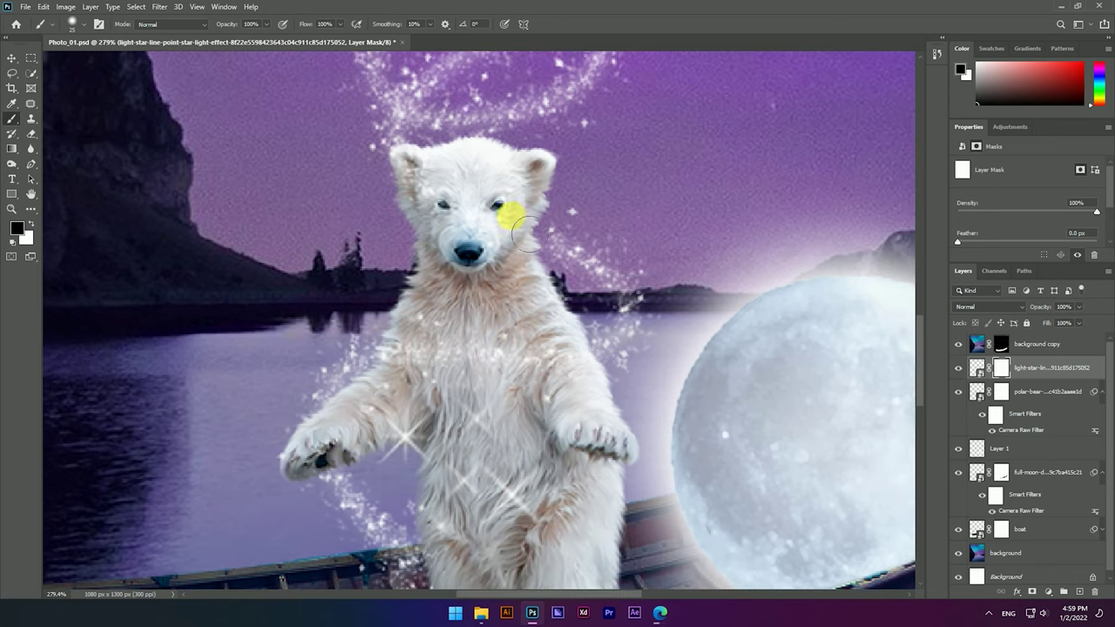
# Step: Mask out the sparkles covering the bear's face, then select the background copy layer
pyautogui.moveTo(467, 198); pyautogui.dragTo(409, 181)
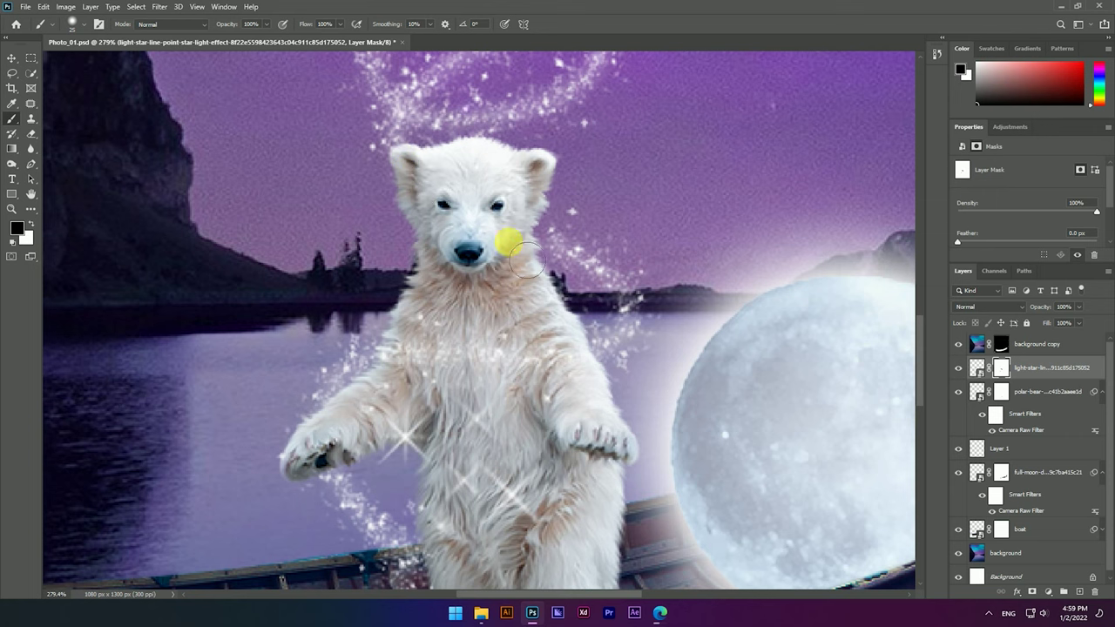
pyautogui.scroll(-3, 501, 253)
pyautogui.scroll(2, 485, 391)
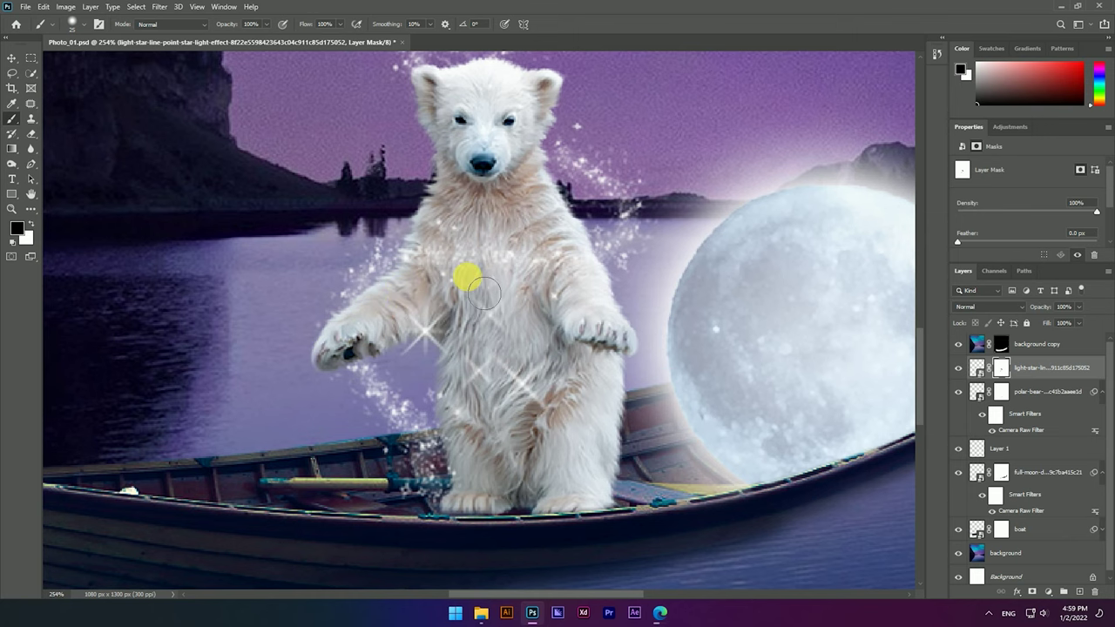
pyautogui.scroll(-2, 538, 285)
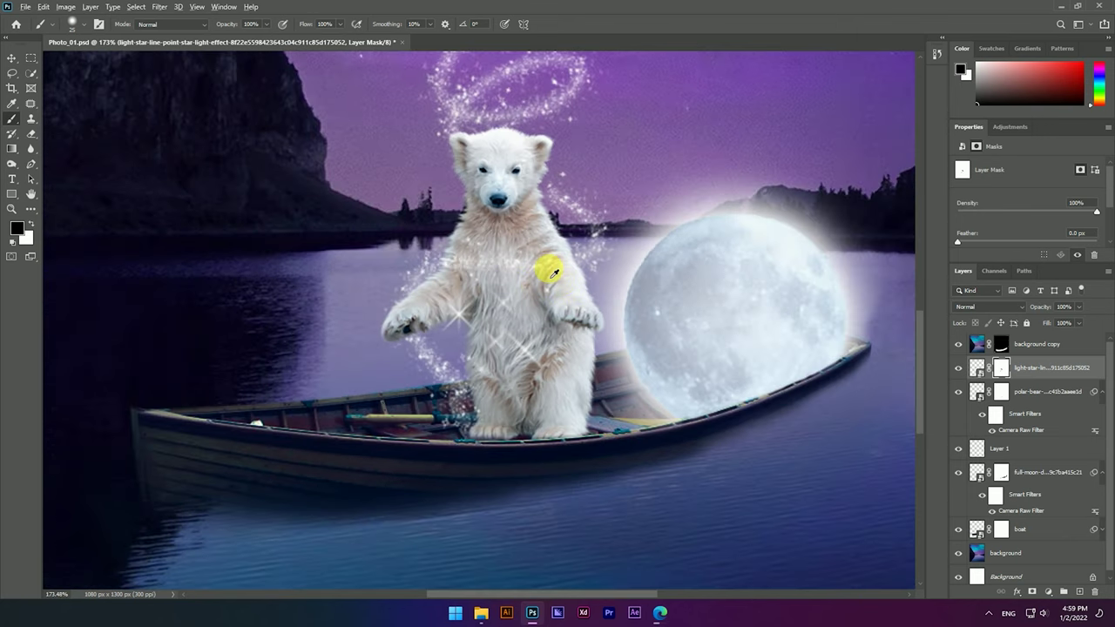
pyautogui.scroll(-1, 516, 293)
pyautogui.scroll(-1, 529, 281)
pyautogui.scroll(2, 523, 304)
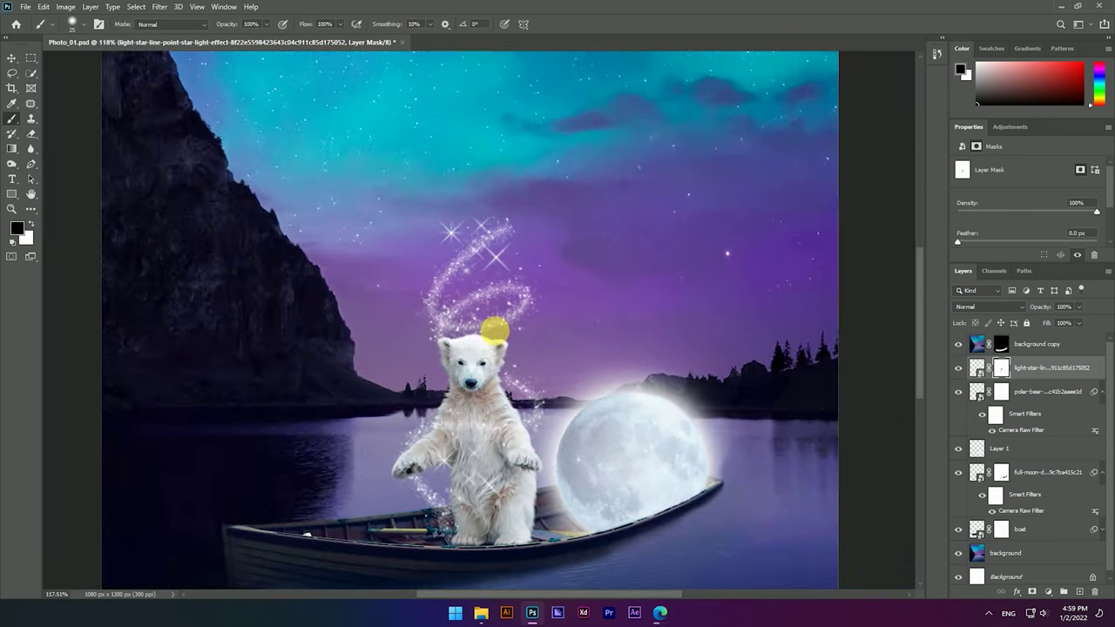
pyautogui.press('v')
pyautogui.scroll(-1, 501, 261)
pyautogui.scroll(-1, 514, 340)
pyautogui.scroll(2, 515, 340)
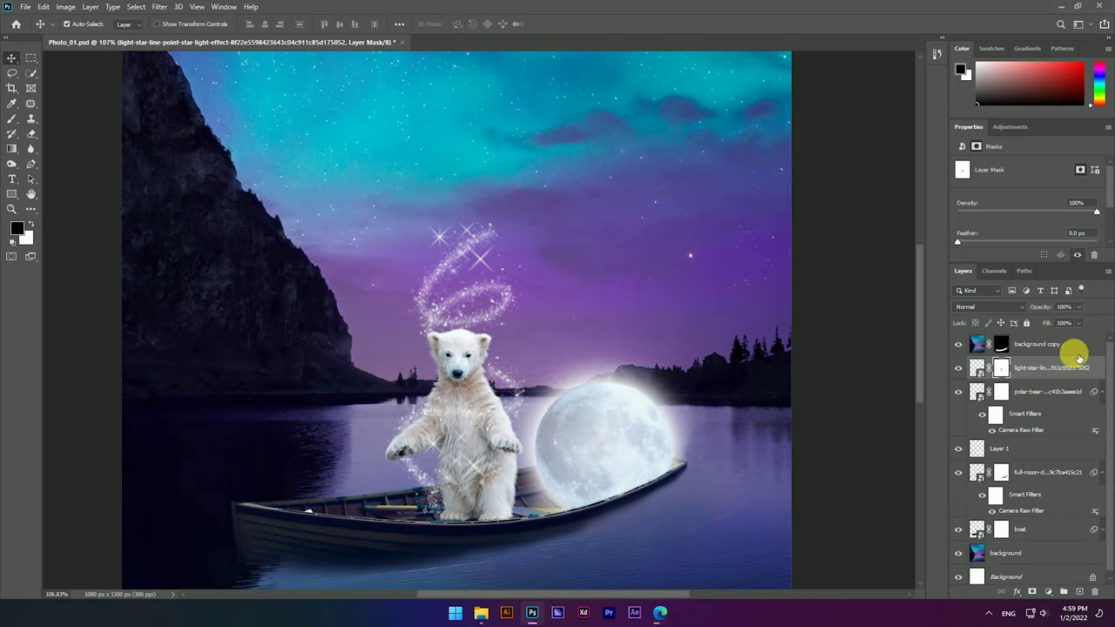
pyautogui.click(1077, 347)
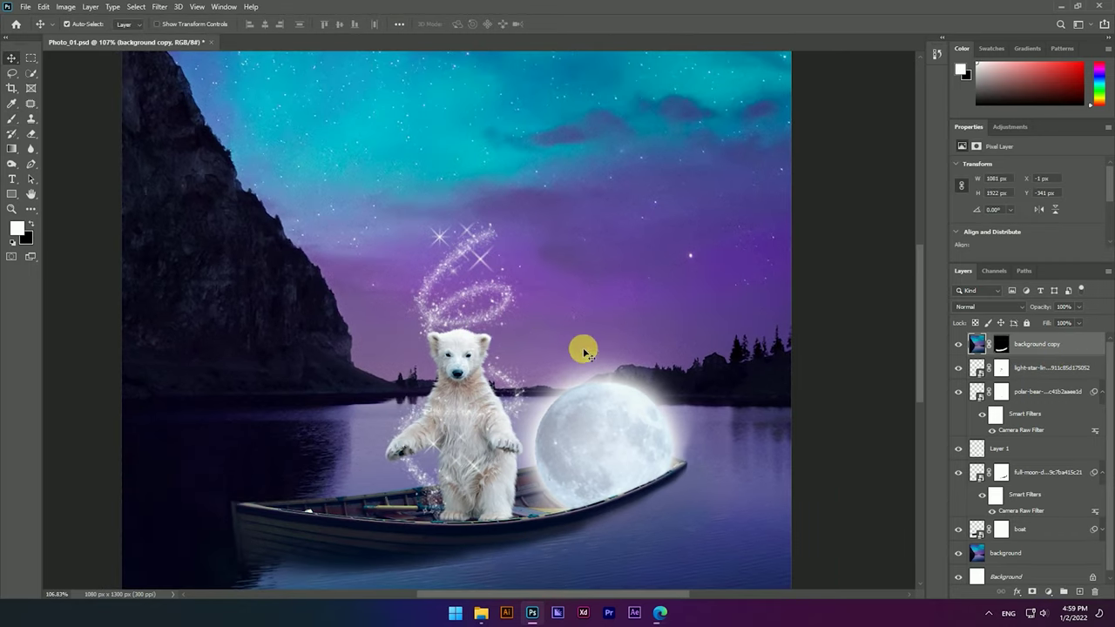
# Step: Select the layers from background copy to background and stamp all visible into Layer 2
pyautogui.scroll(-1, 590, 357)
pyautogui.scroll(-1, 570, 323)
pyautogui.scroll(1, 569, 323)
pyautogui.scroll(-1, 557, 319)
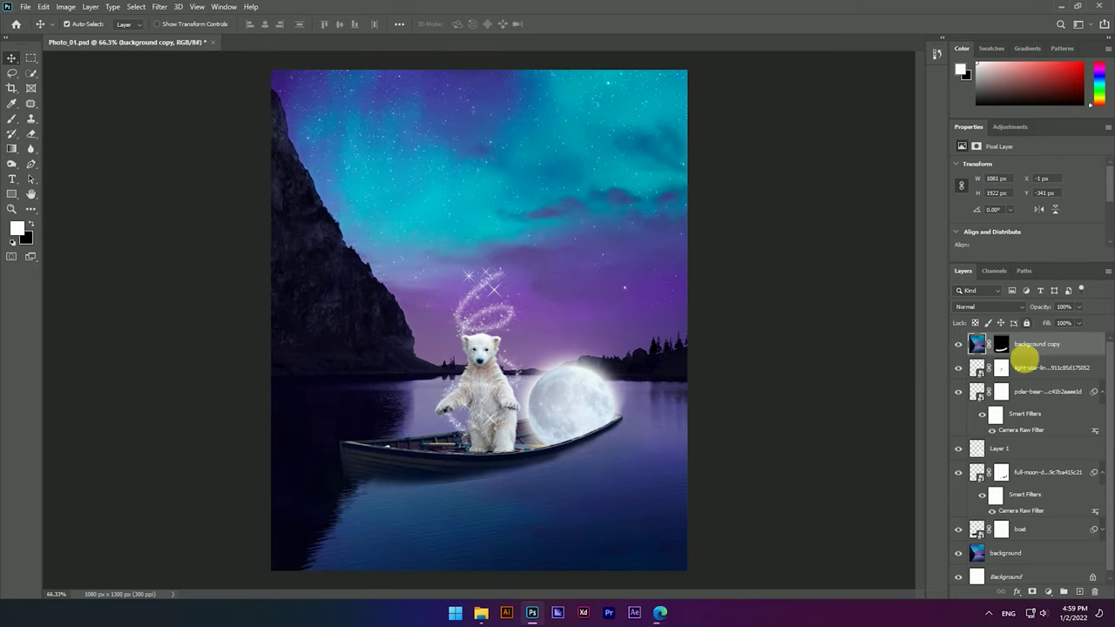
pyautogui.scroll(-1, 1034, 444)
pyautogui.keyDown('shift'); pyautogui.click(1040, 548); pyautogui.keyUp('shift')
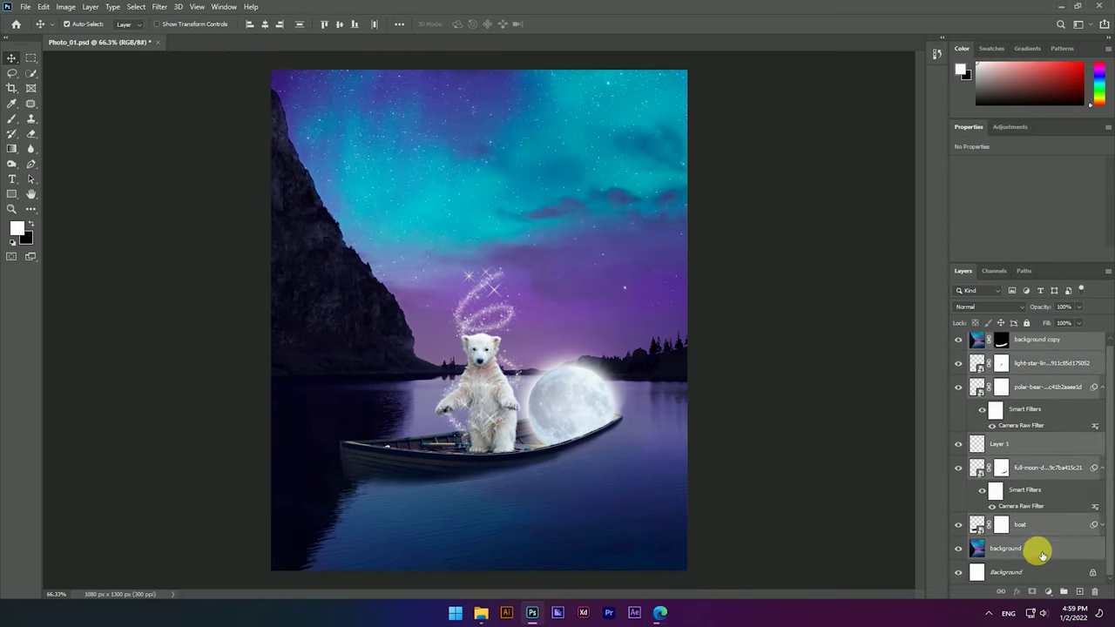
pyautogui.rightClick(1032, 353)
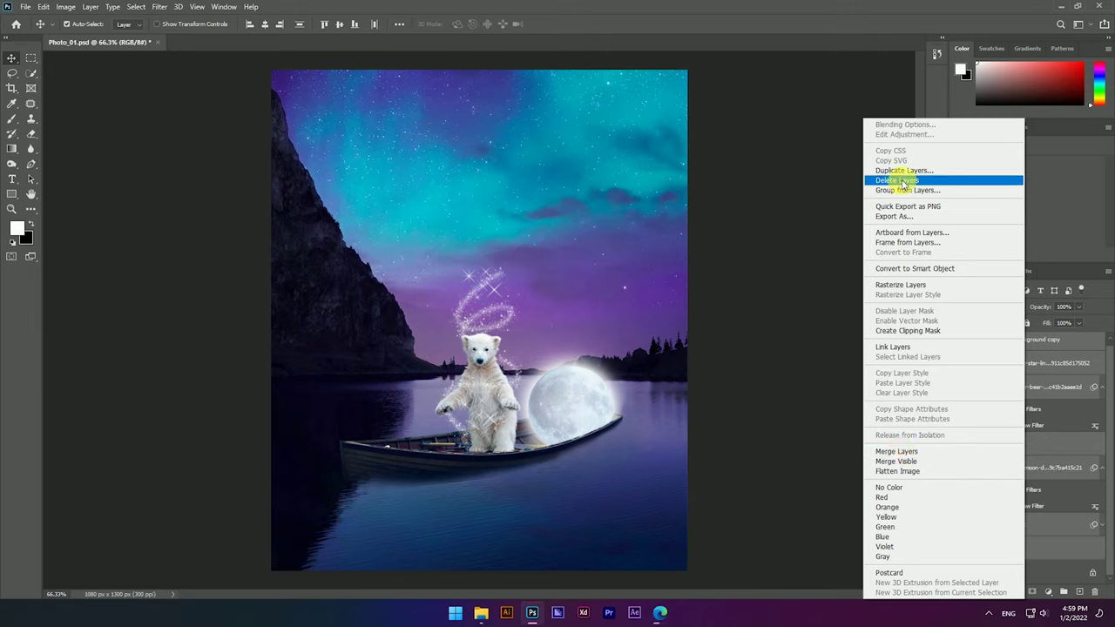
pyautogui.click(772, 241)
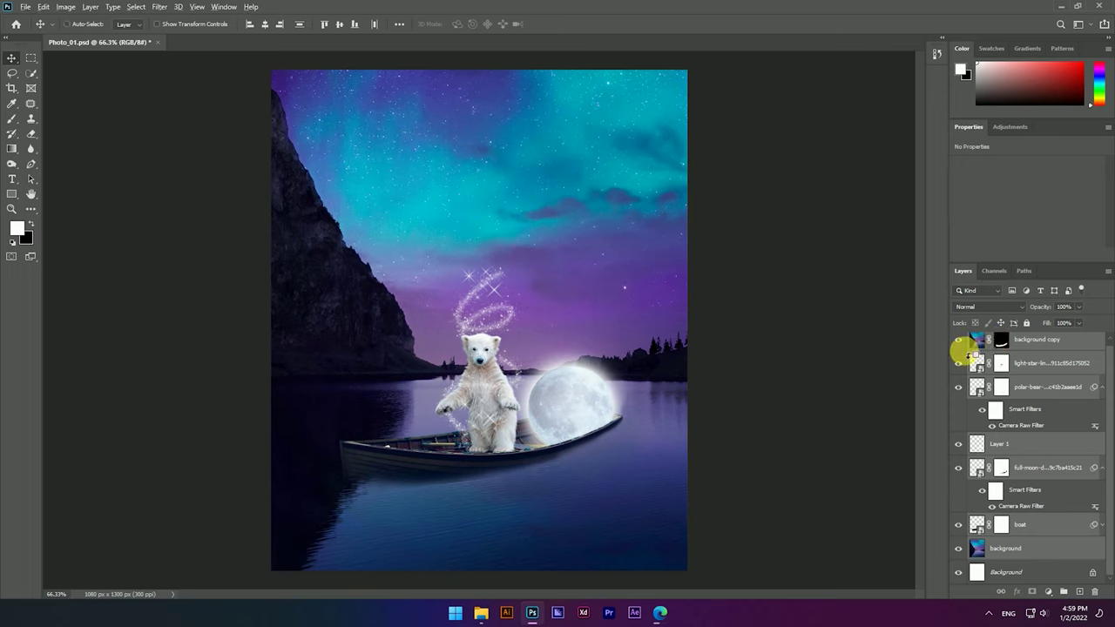
pyautogui.hotkey('ctrl', 'alt', 'shift', 'e')
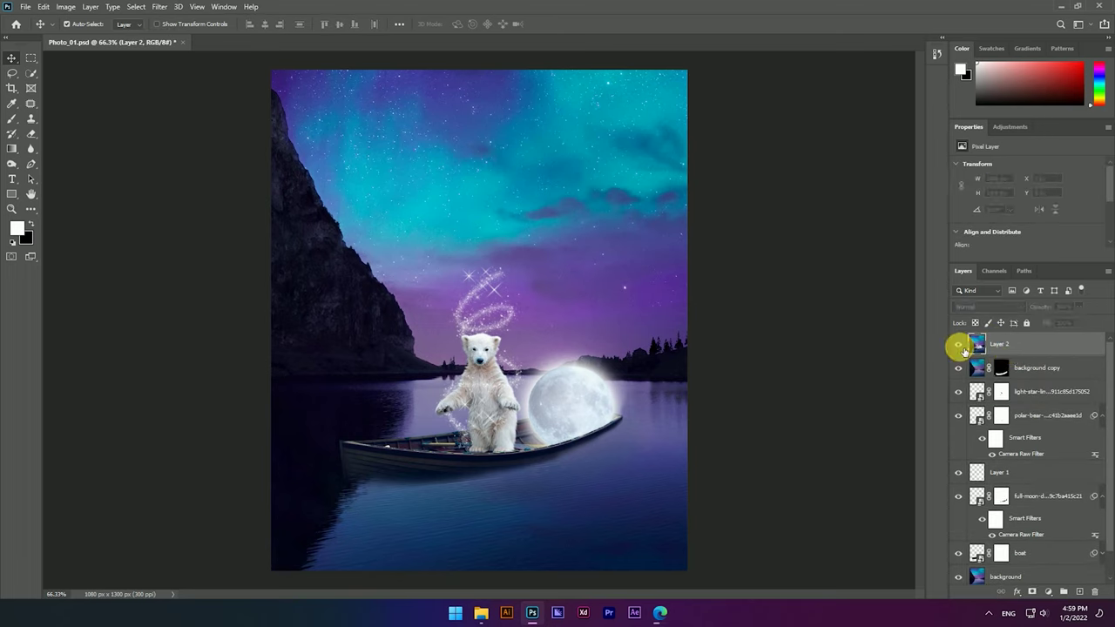
# Step: Convert the merged Layer 2 into a smart object
pyautogui.rightClick(1037, 345)
pyautogui.click(928, 269)
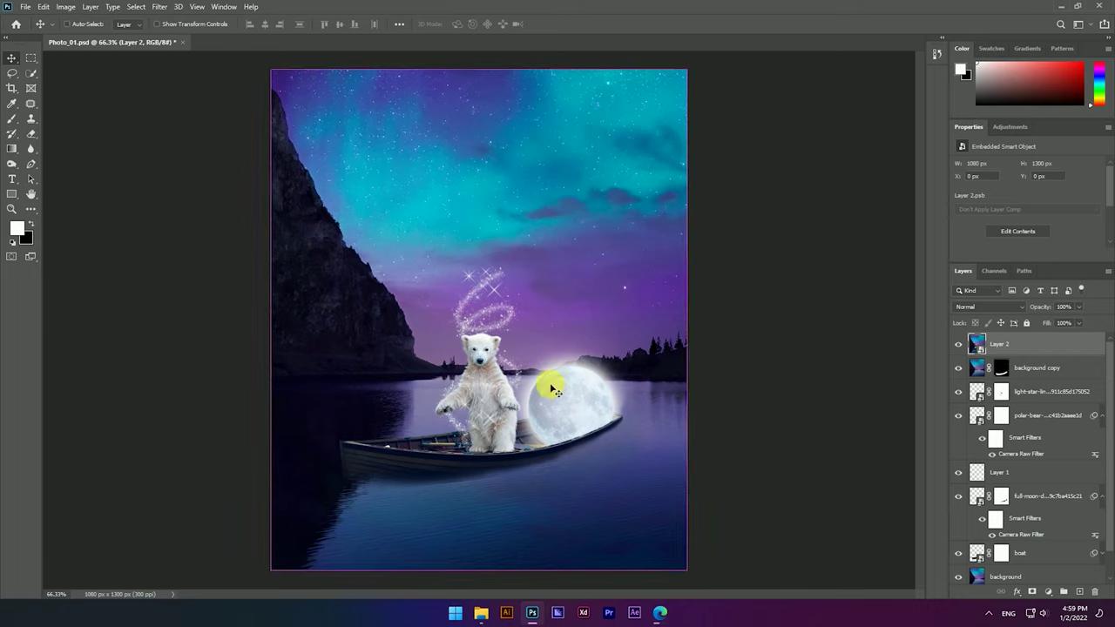
pyautogui.press('t')
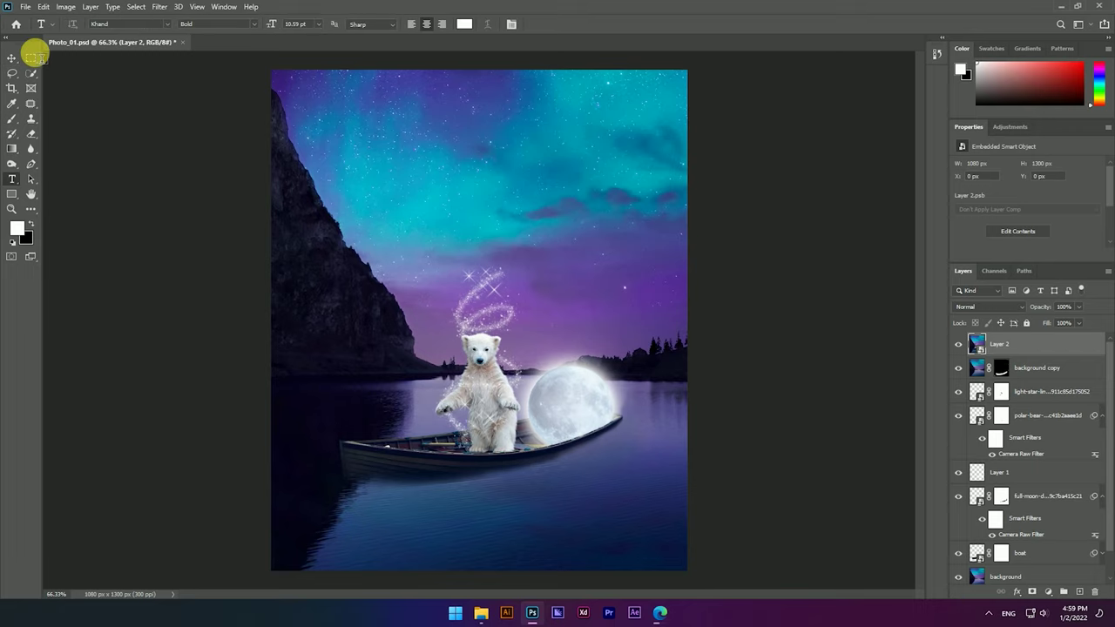
pyautogui.moveTo(11, 57); pyautogui.dragTo(43, 64)
pyautogui.click(43, 59)
# Step: Enlarge Layer 2 to about 117% (1240 × 1492 px) past the canvas edges
pyautogui.hotkey('ctrl', 't')
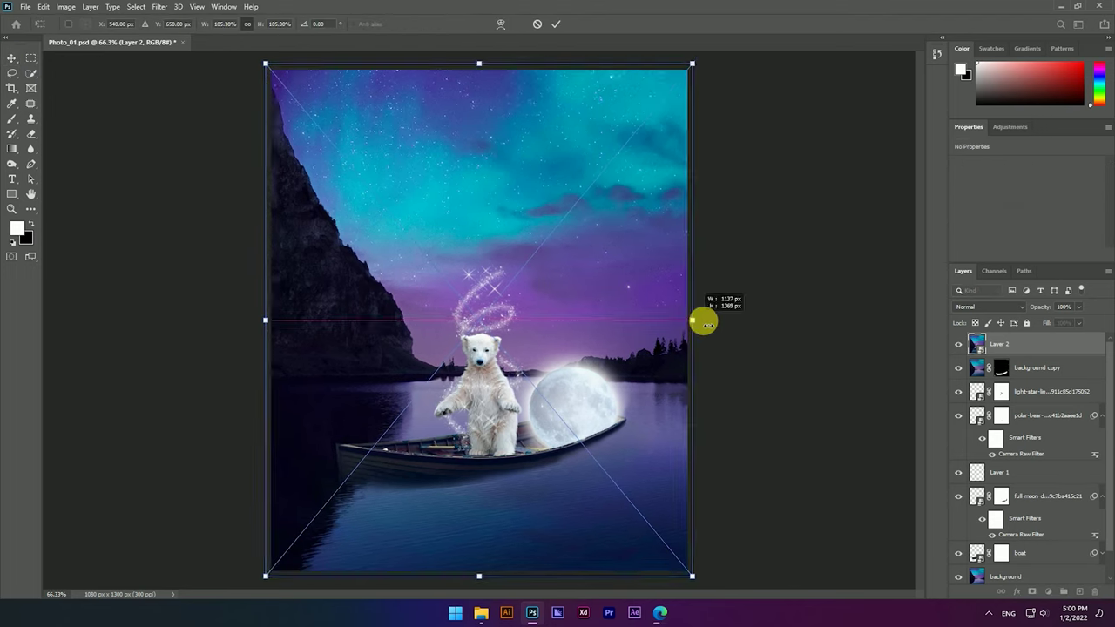
pyautogui.moveTo(697, 322); pyautogui.dragTo(719, 319)
pyautogui.moveTo(654, 348)
pyautogui.mouseDown()
pyautogui.moveTo(653, 331)
pyautogui.moveTo(725, 307)
pyautogui.mouseUp()
pyautogui.moveTo(660, 326)
pyautogui.mouseDown()
pyautogui.moveTo(660, 308)
pyautogui.moveTo(722, 296)
pyautogui.mouseUp()
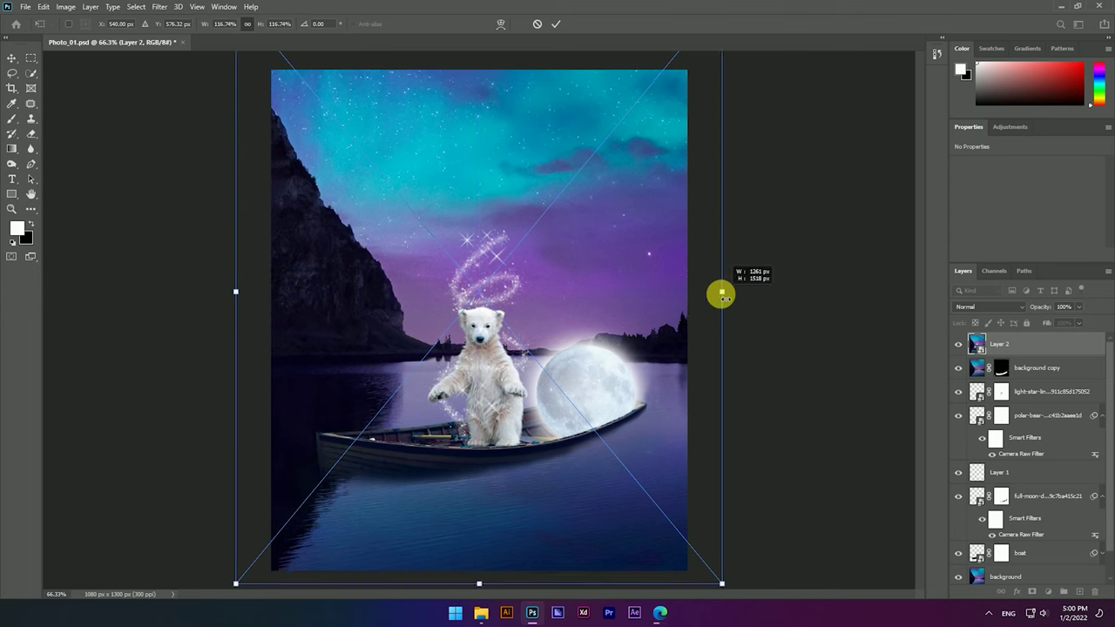
pyautogui.click(555, 23)
pyautogui.hotkey('ctrl', '0')
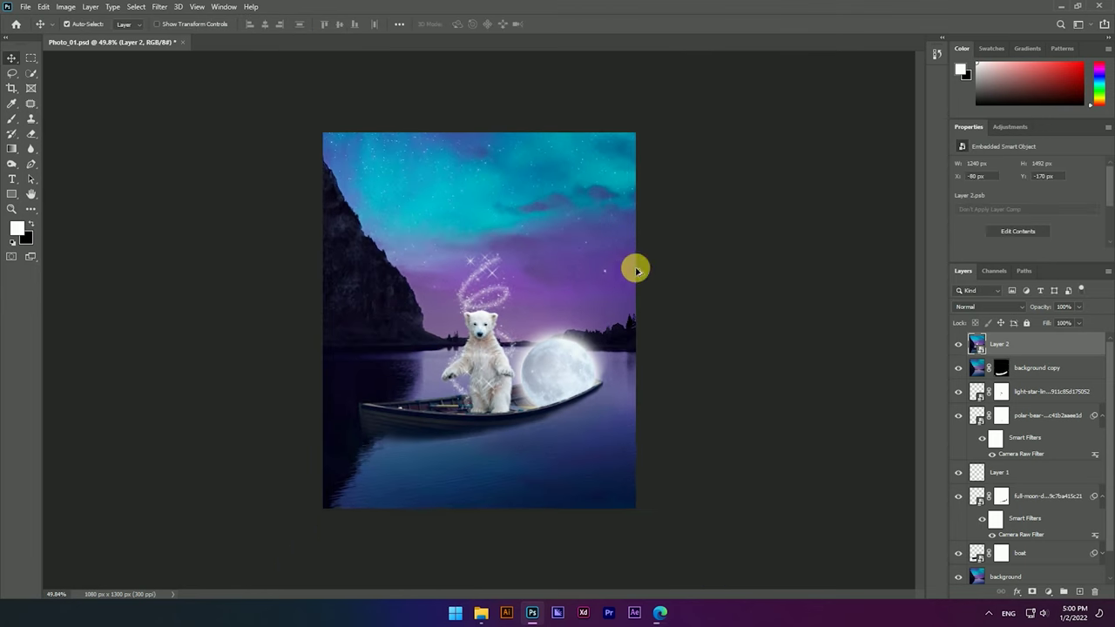
# Step: In Camera Raw, set Temperature -13, Vibrance +7, Exposure +0.30 and Saturation +8
pyautogui.hotkey('ctrl', 'shift', 'a')
pyautogui.moveTo(846, 227); pyautogui.dragTo(838, 224)
pyautogui.moveTo(850, 453); pyautogui.dragTo(854, 453)
pyautogui.moveTo(848, 279); pyautogui.dragTo(852, 279)
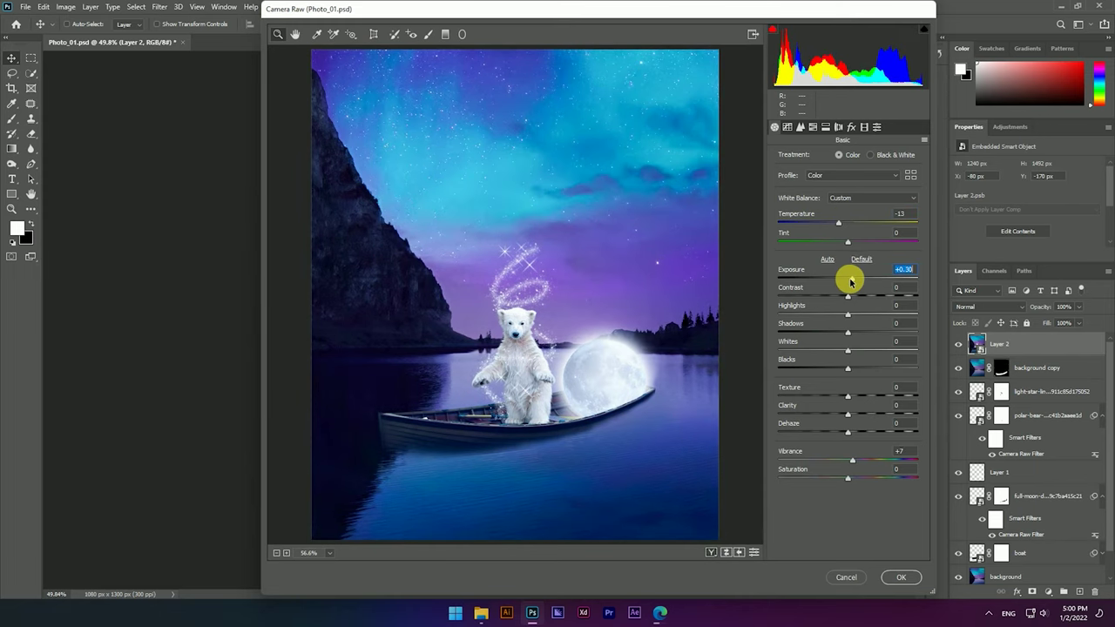
pyautogui.moveTo(847, 477); pyautogui.dragTo(857, 477)
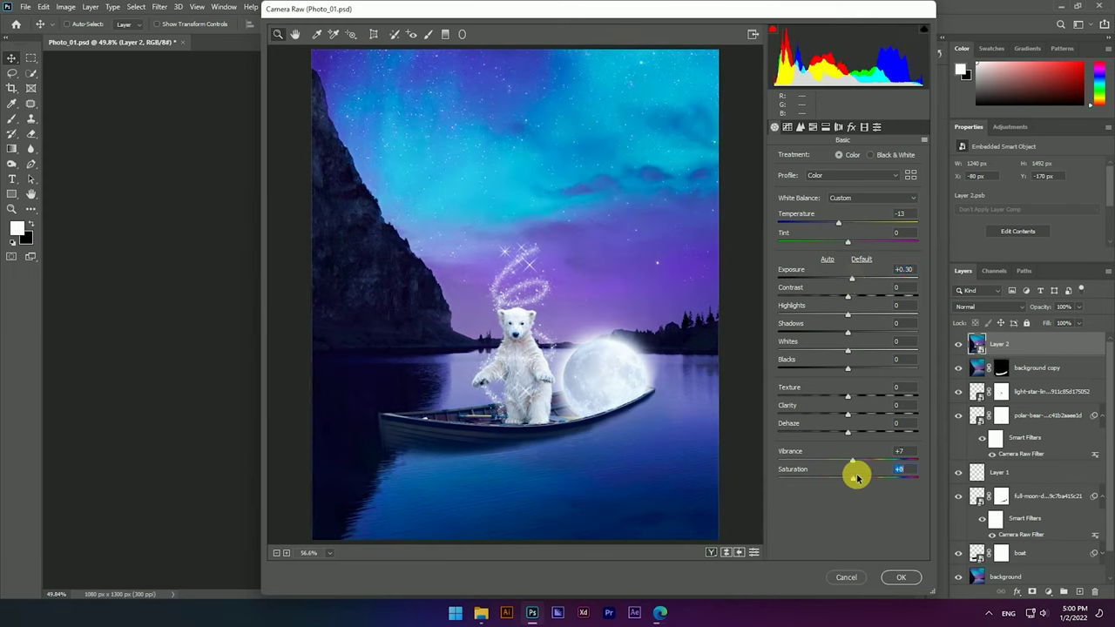
# Step: Add a dark vignette; calibrate red hue negative, blue hue -4, red saturation +4, shadows tint -18
pyautogui.click(851, 126)
pyautogui.moveTo(847, 277); pyautogui.dragTo(838, 276)
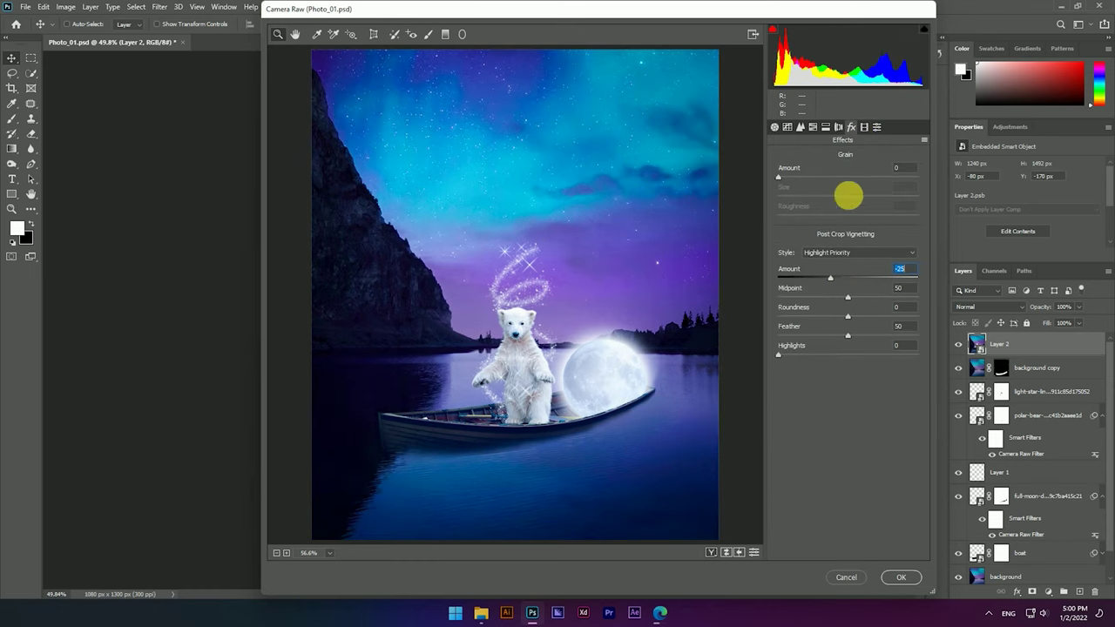
pyautogui.click(864, 127)
pyautogui.moveTo(847, 238); pyautogui.dragTo(828, 238)
pyautogui.moveTo(850, 346); pyautogui.dragTo(848, 363)
pyautogui.moveTo(845, 258); pyautogui.dragTo(851, 255)
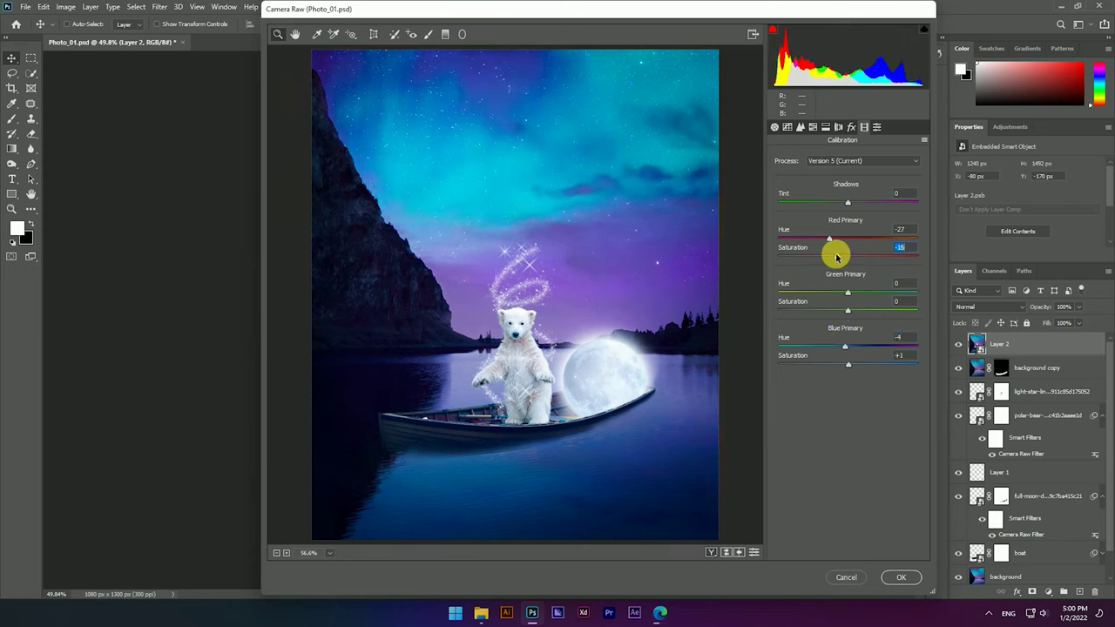
pyautogui.moveTo(850, 206); pyautogui.dragTo(837, 206)
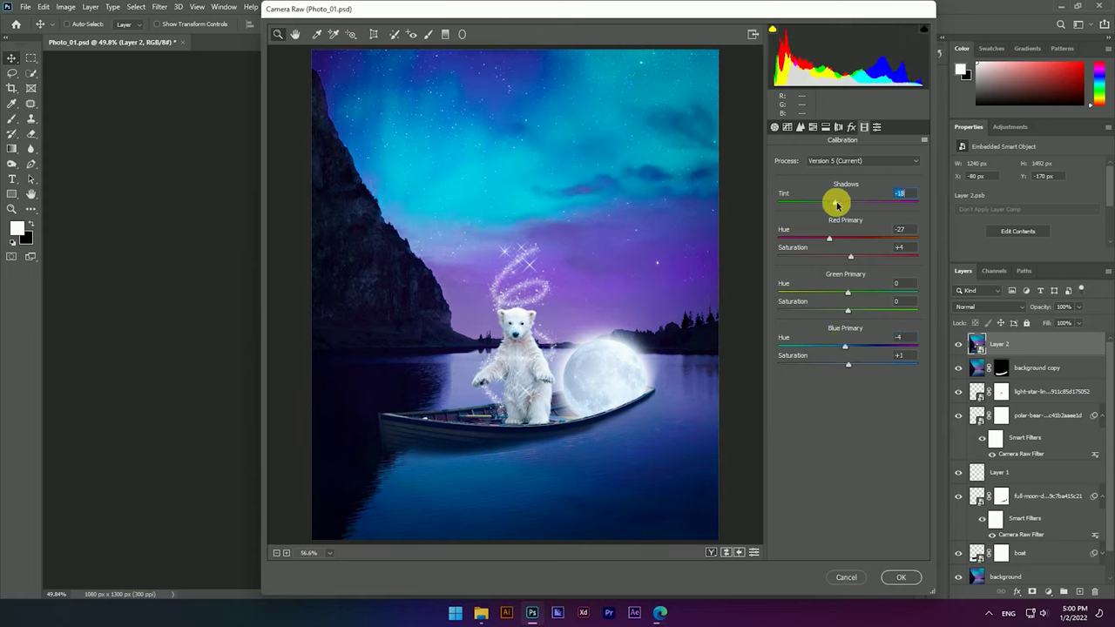
# Step: Raise the tone-curve highlights to +15 and apply the Camera Raw filter
pyautogui.click(851, 128)
pyautogui.click(799, 127)
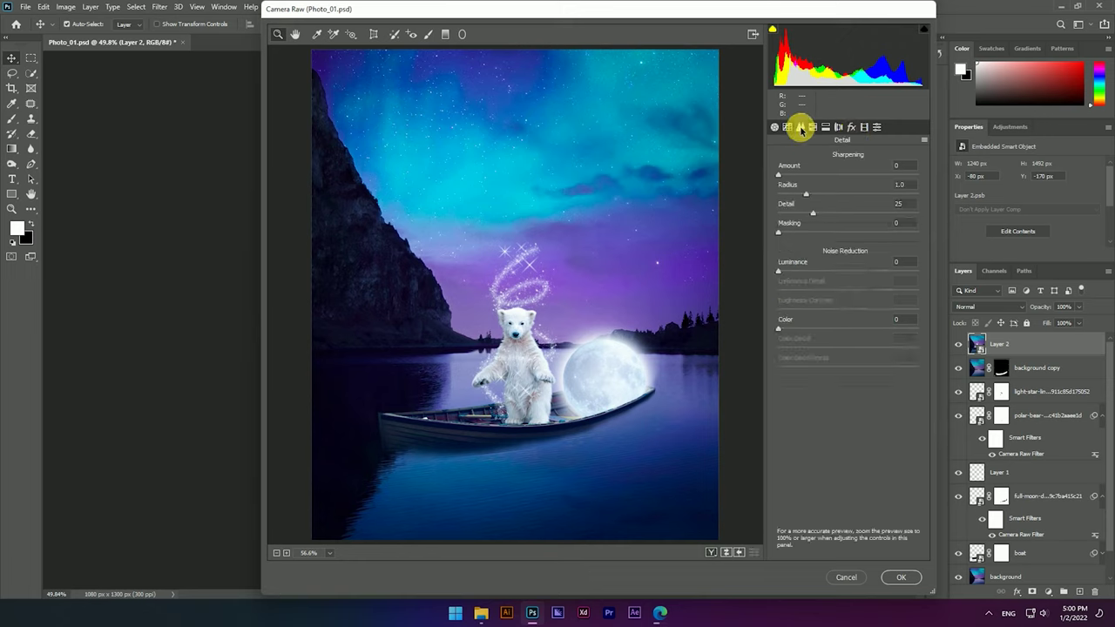
pyautogui.click(788, 128)
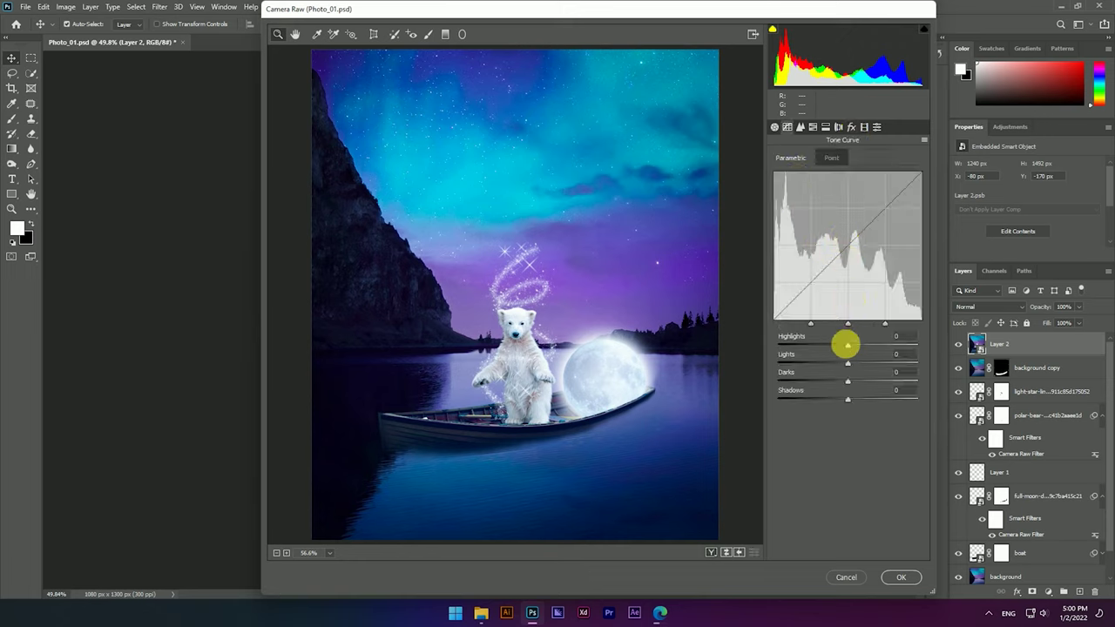
pyautogui.moveTo(850, 348); pyautogui.dragTo(850, 367)
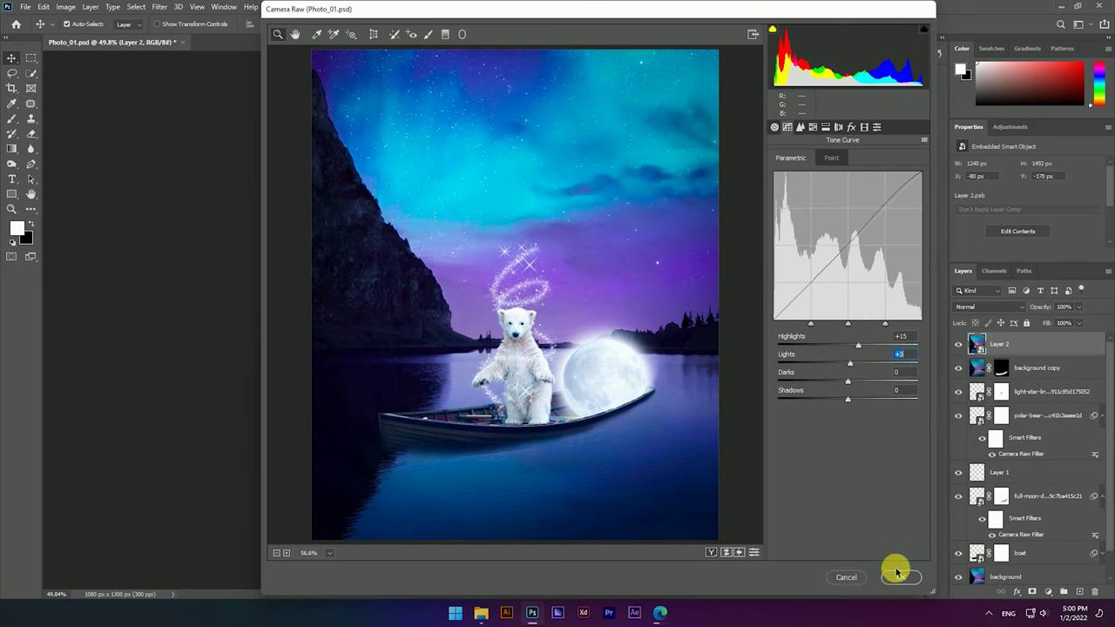
pyautogui.click(900, 577)
# Step: Review the graded image and bring up Layer 2's context menu
pyautogui.scroll(-3, 720, 463)
pyautogui.scroll(6, 553, 300)
pyautogui.scroll(2, 544, 261)
pyautogui.scroll(-4, 534, 242)
pyautogui.scroll(-1, 540, 251)
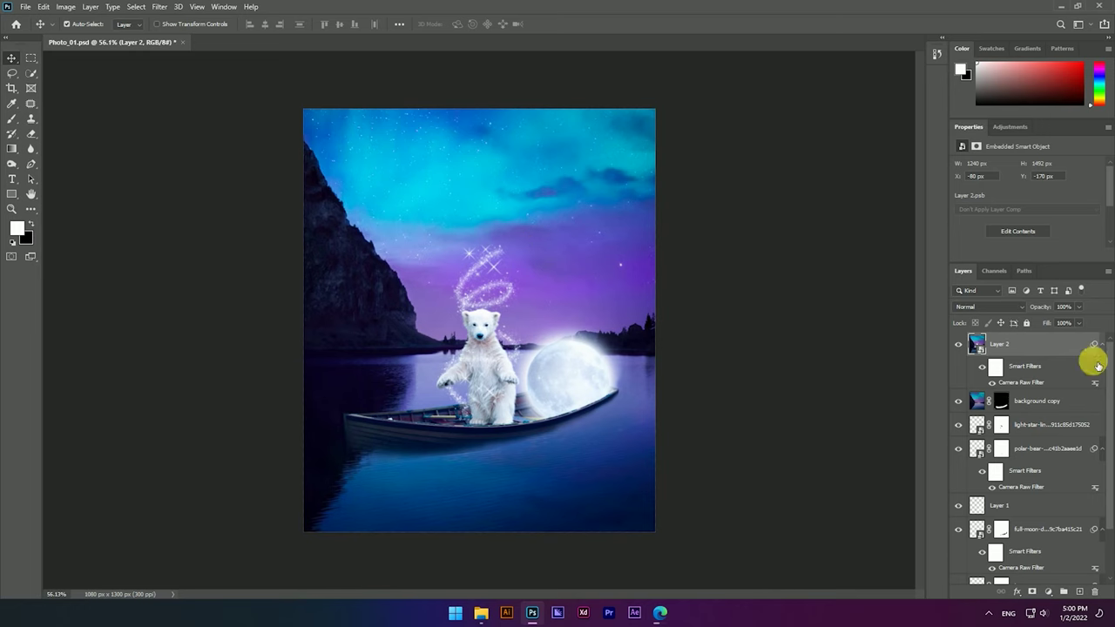
pyautogui.rightClick(1005, 338)
# Step: Rasterize Layer 2 and apply SkinFiner's Smoothing-High preset, checking the bear's head at 1:1
pyautogui.click(1020, 311)
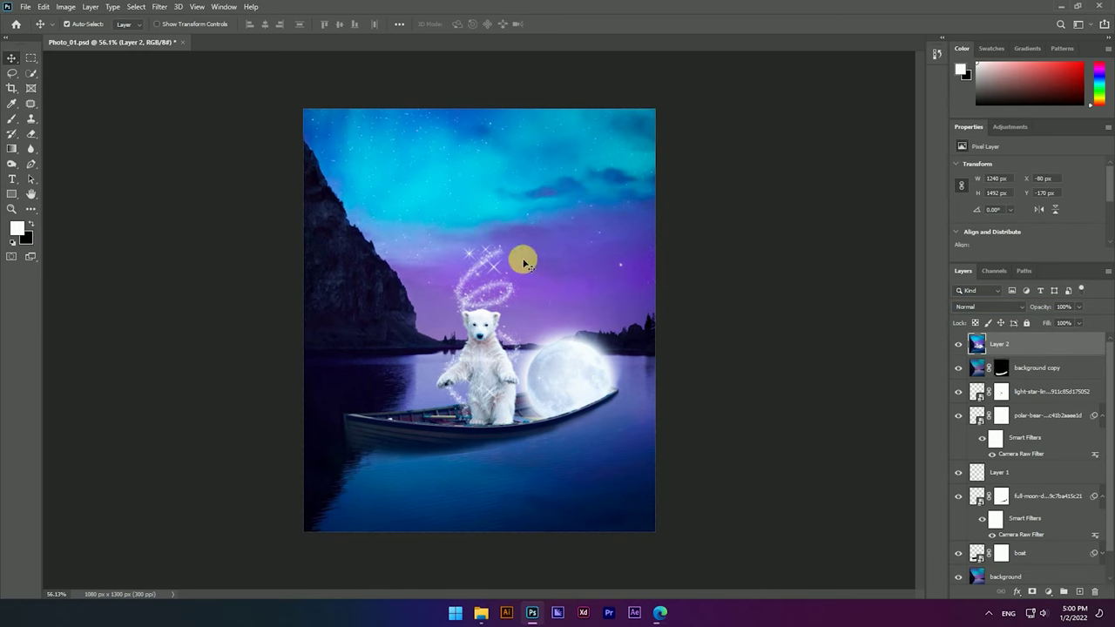
pyautogui.click(159, 11)
pyautogui.click(324, 265)
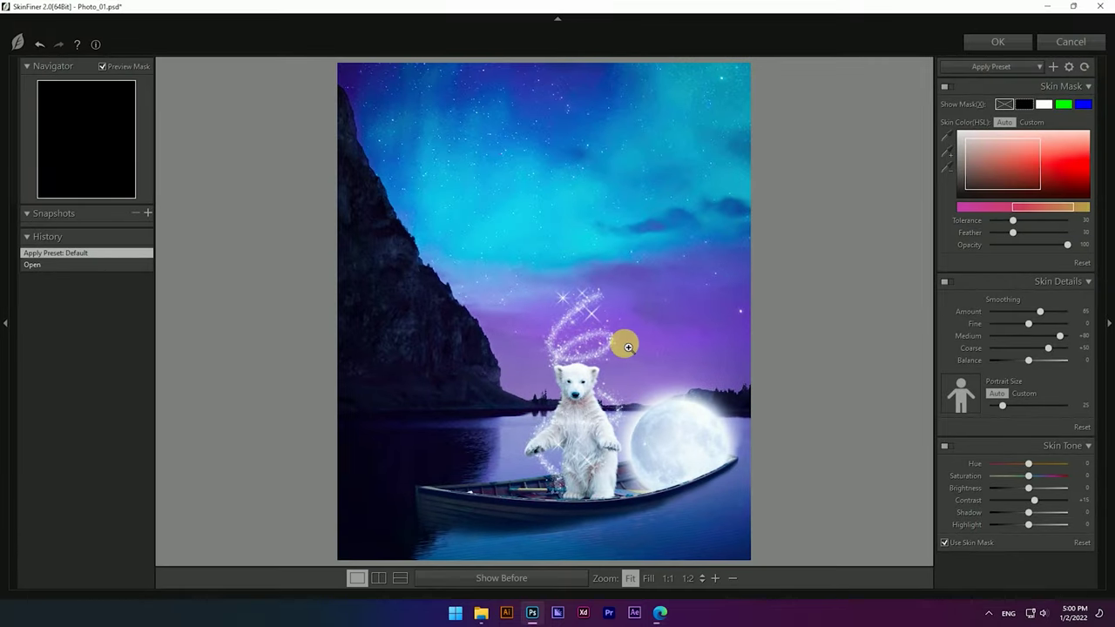
pyautogui.click(990, 67)
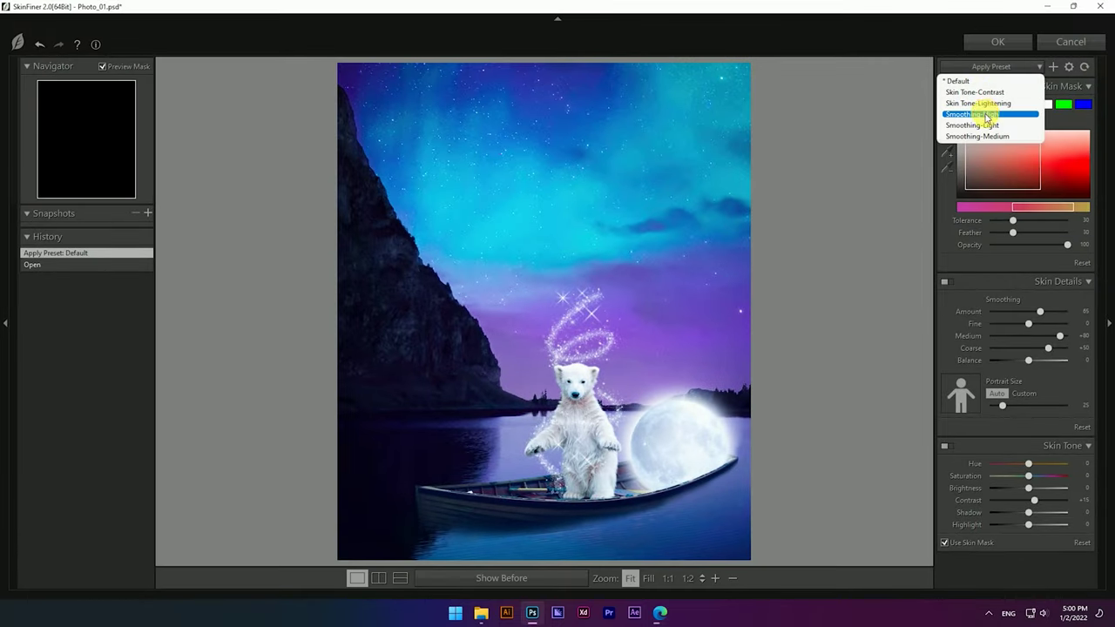
pyautogui.click(988, 113)
pyautogui.click(597, 393)
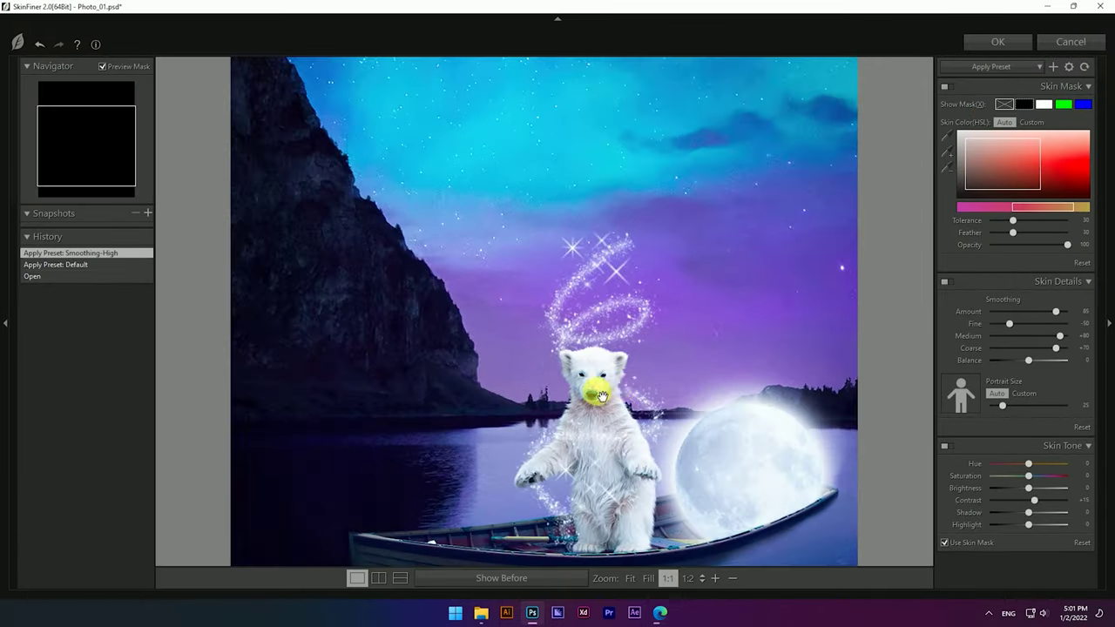
pyautogui.click(1002, 42)
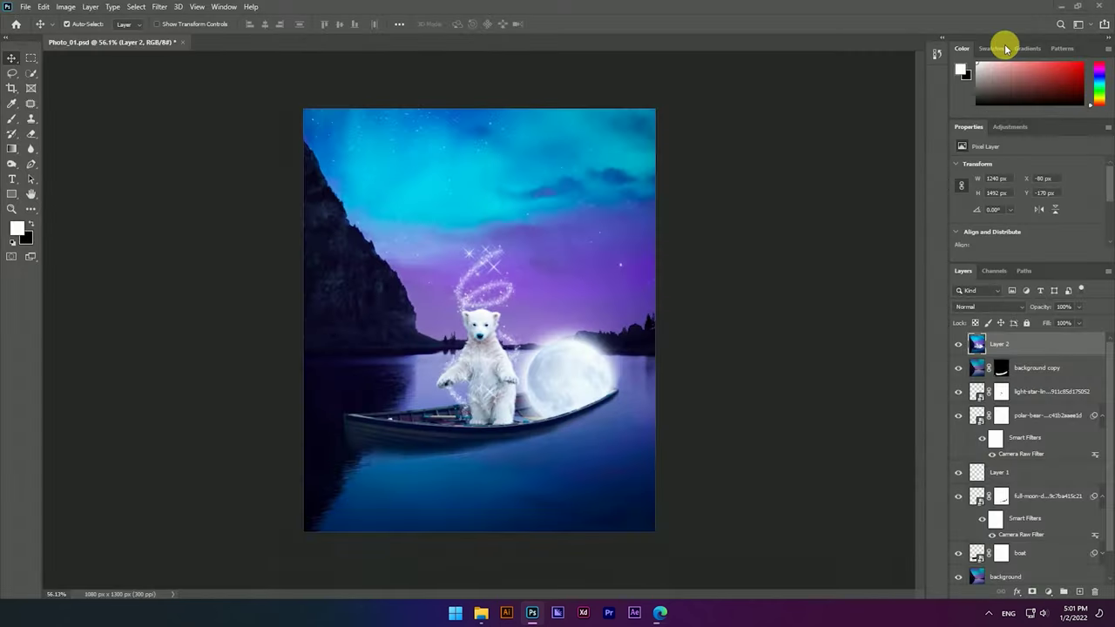
# Step: Apply Noiseware's Default noise reduction to Layer 2 after previewing the polar bear
pyautogui.click(153, 10)
pyautogui.click(338, 258)
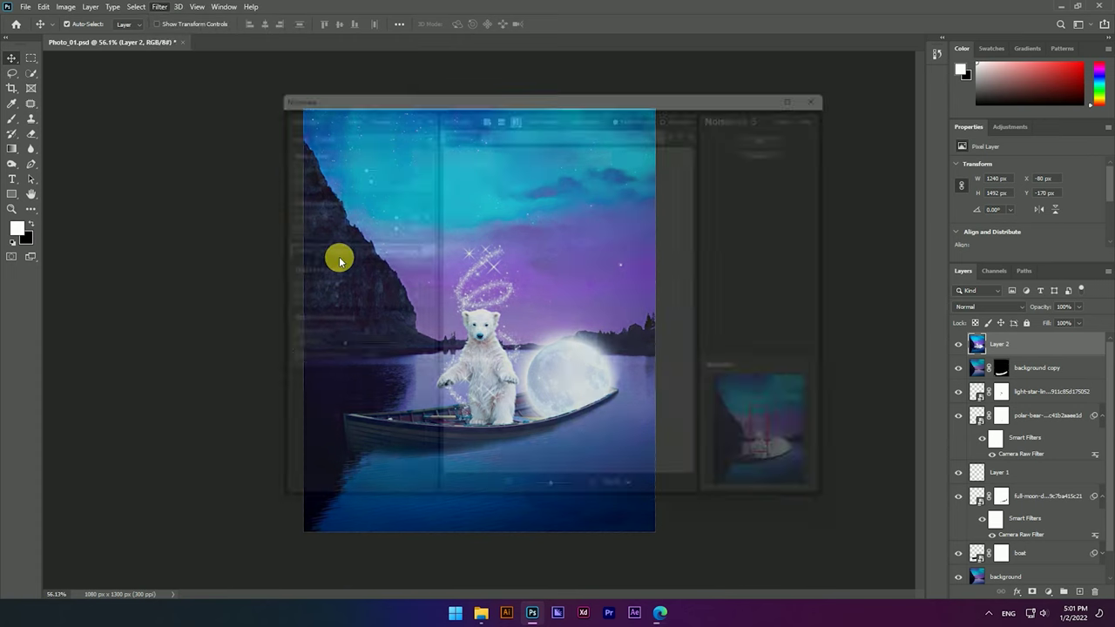
pyautogui.moveTo(585, 339); pyautogui.dragTo(638, 348)
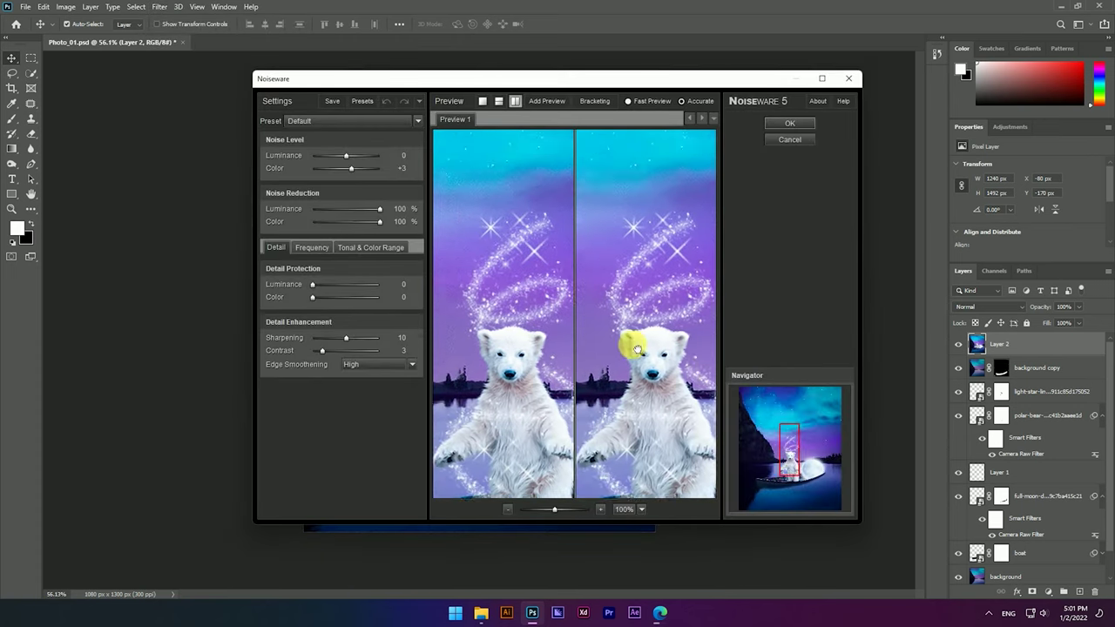
pyautogui.click(789, 123)
pyautogui.scroll(5, 478, 335)
pyautogui.scroll(-5, 514, 322)
pyautogui.scroll(-3, 527, 312)
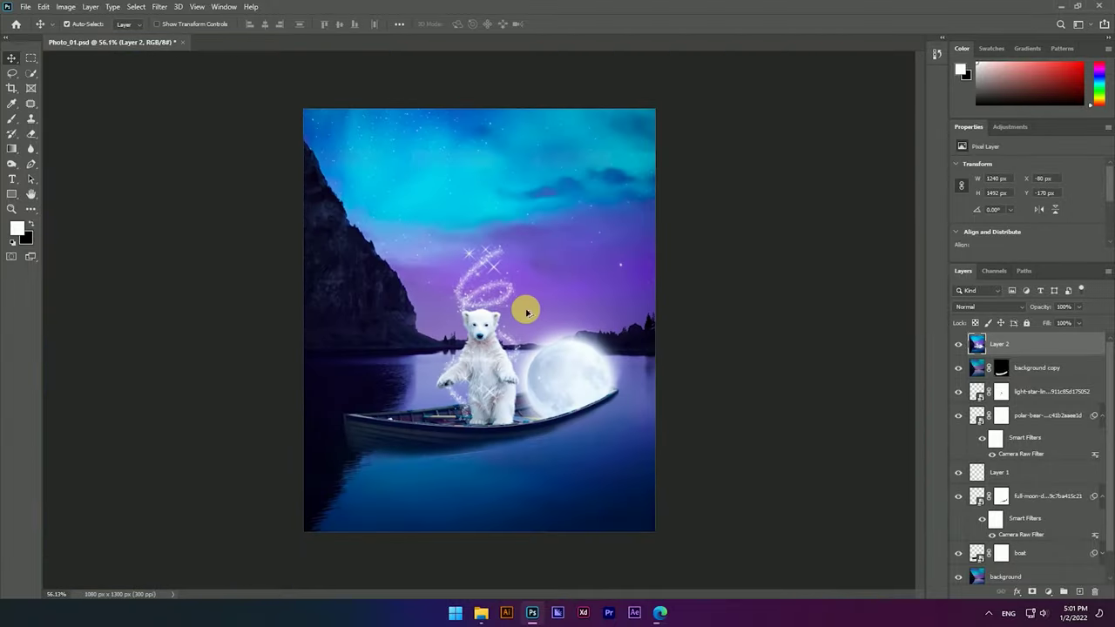
pyautogui.scroll(2, 550, 438)
pyautogui.scroll(-2, 560, 360)
pyautogui.scroll(1, 553, 373)
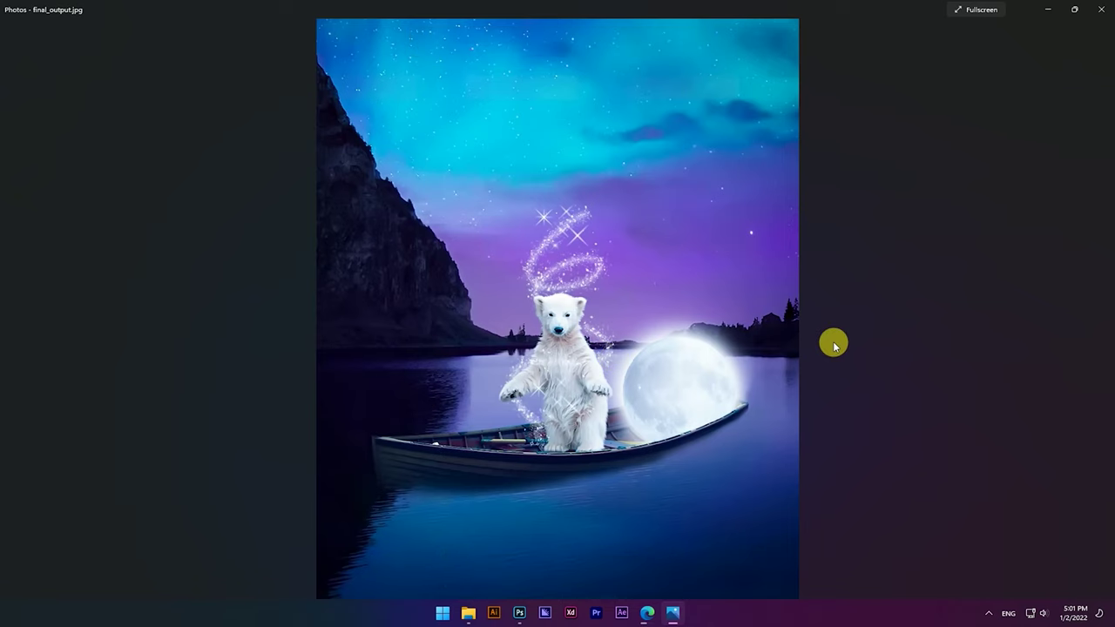